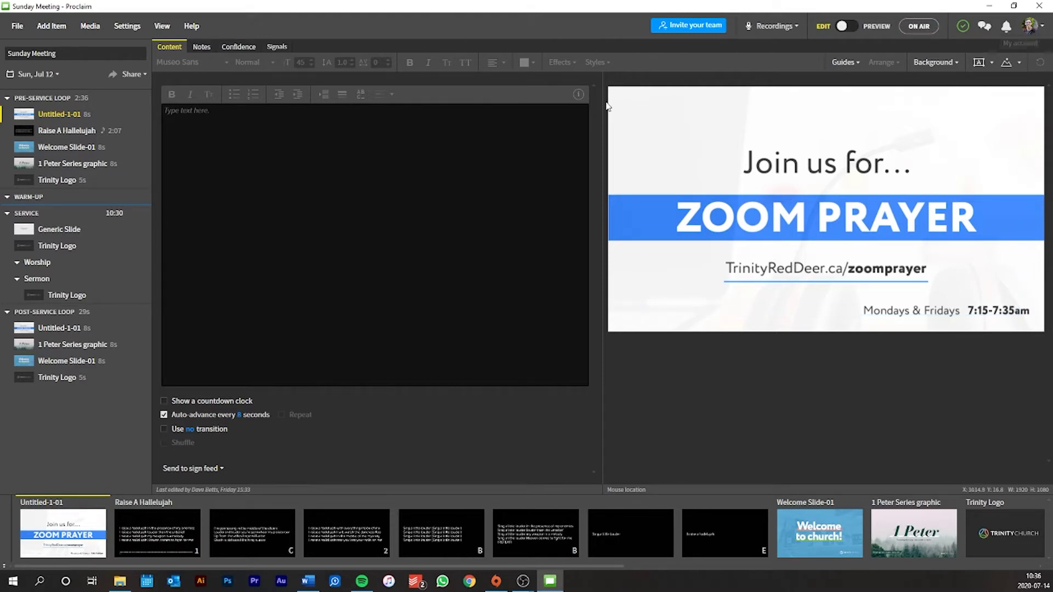
- Reopen the recent Sunday Meeting presentation
left_click(22, 30)
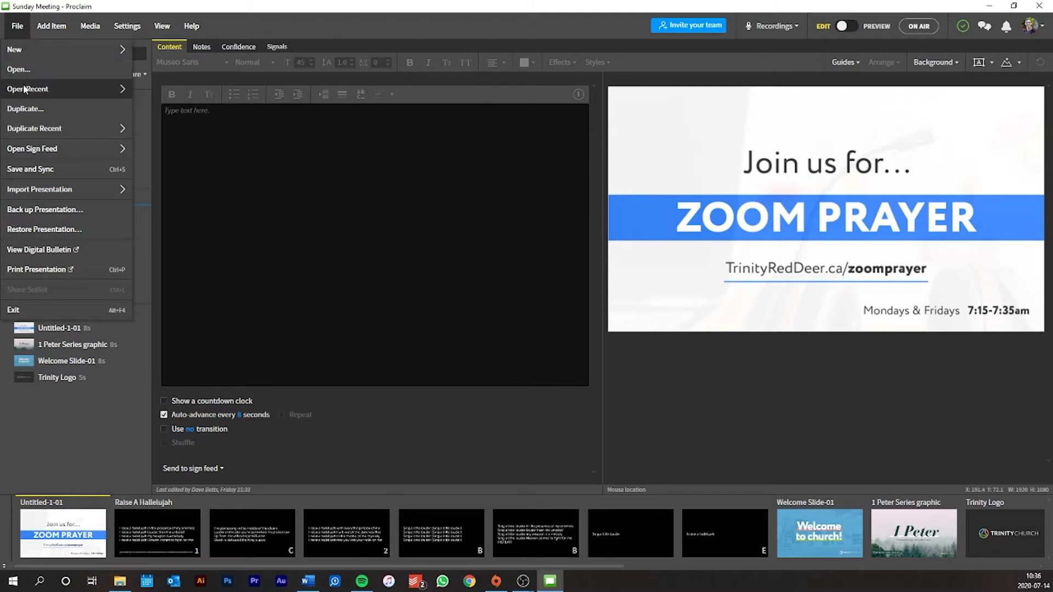
mouse_move(76, 88)
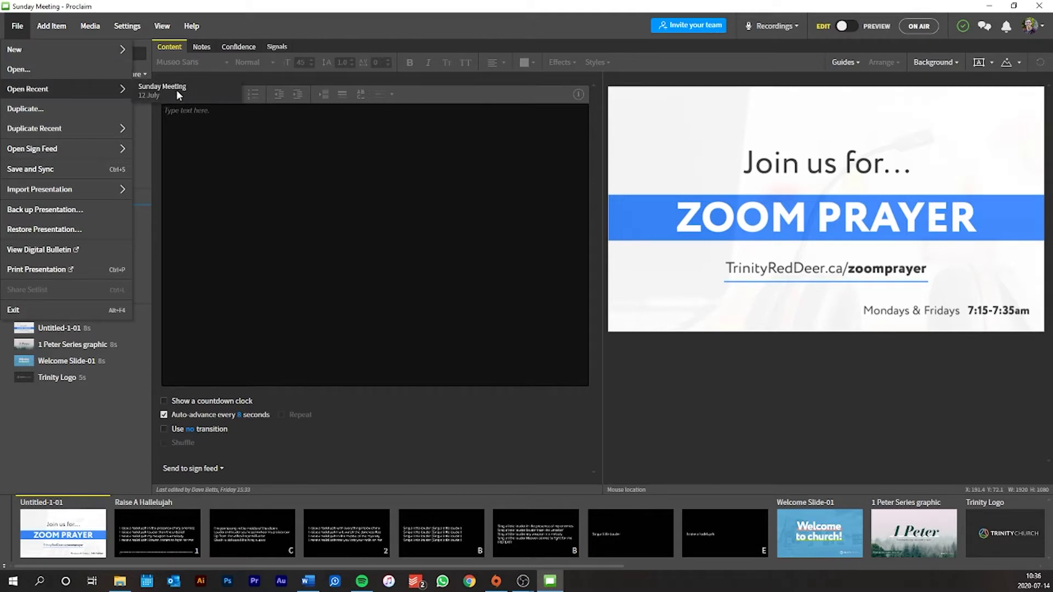
left_click(16, 32)
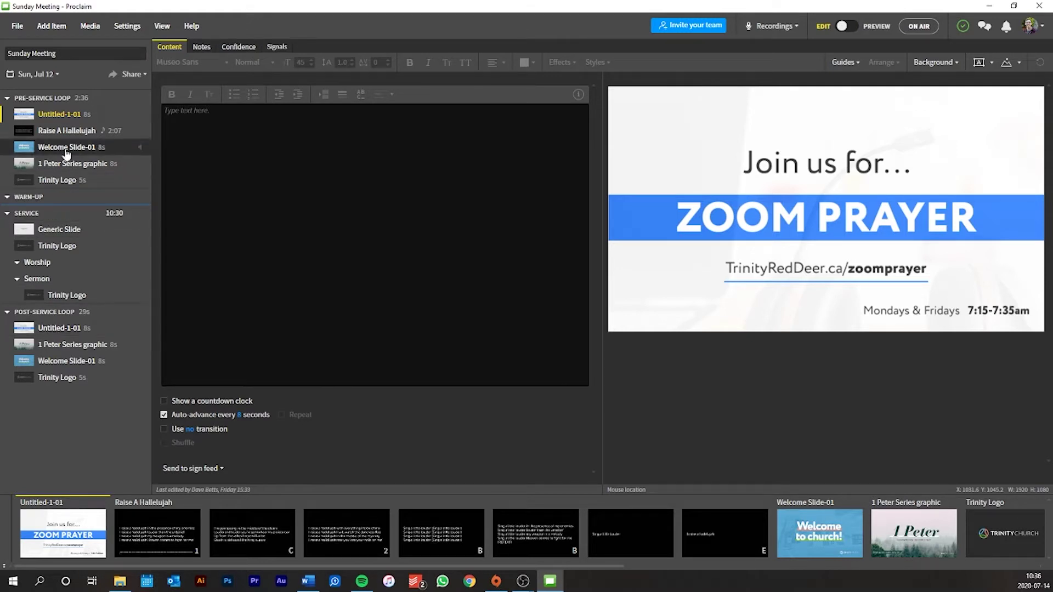
- Change the meeting date to July 19 and delete Raise A Hallelujah from the pre-service loop
left_click(57, 74)
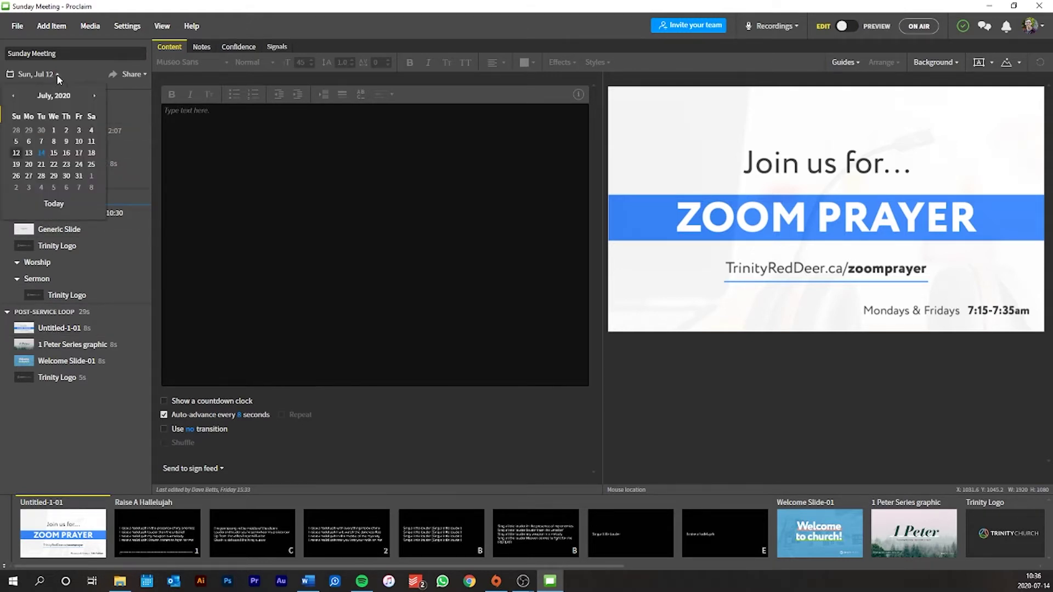
left_click(18, 163)
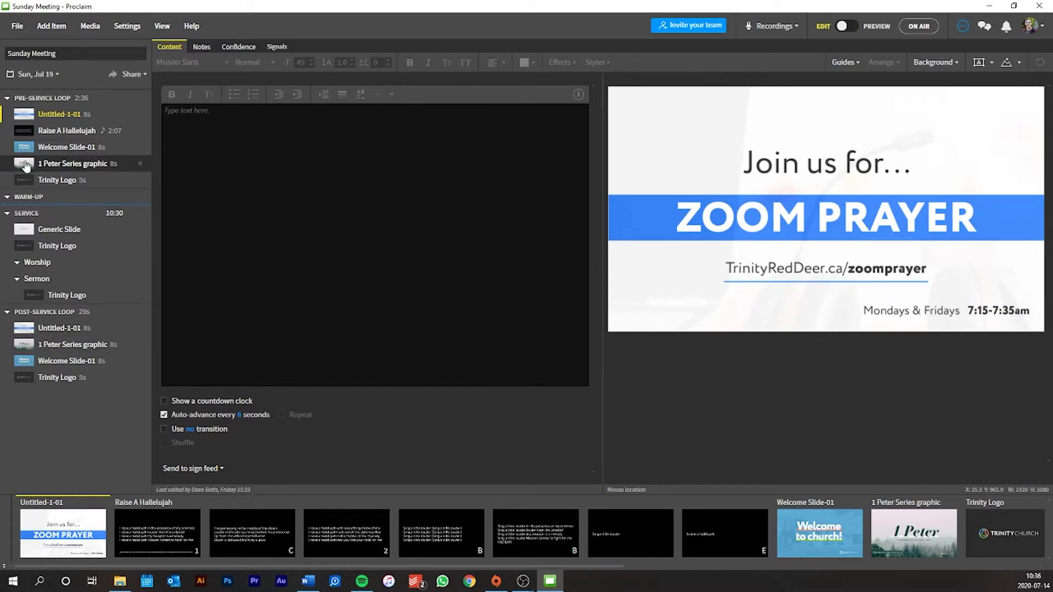
right_click(68, 135)
left_click(86, 196)
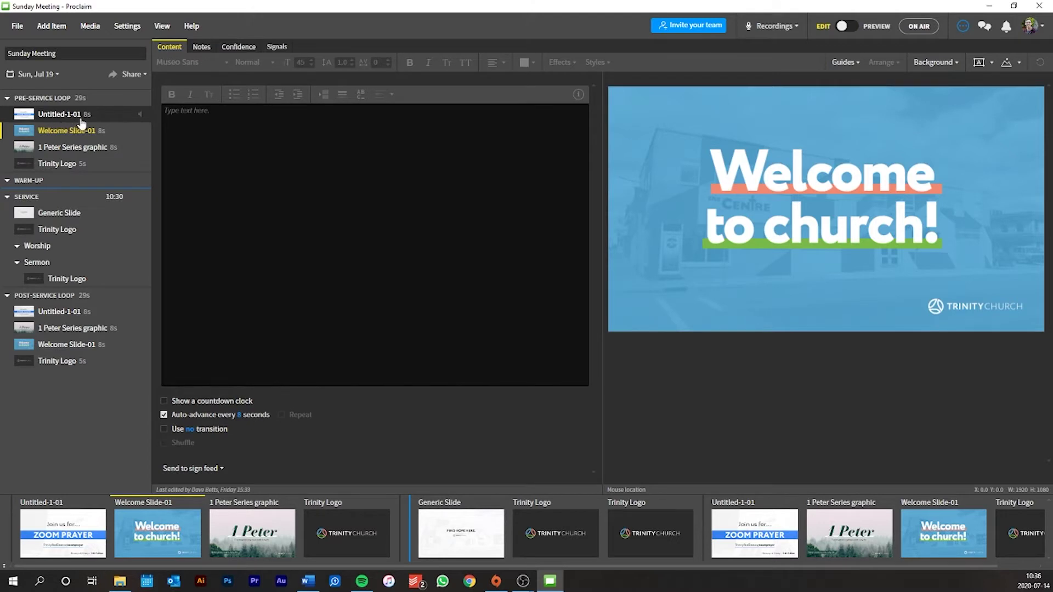
- Turn on 8-second auto-advance for the Trinity Logo slide in the pre-service loop
left_click(238, 415)
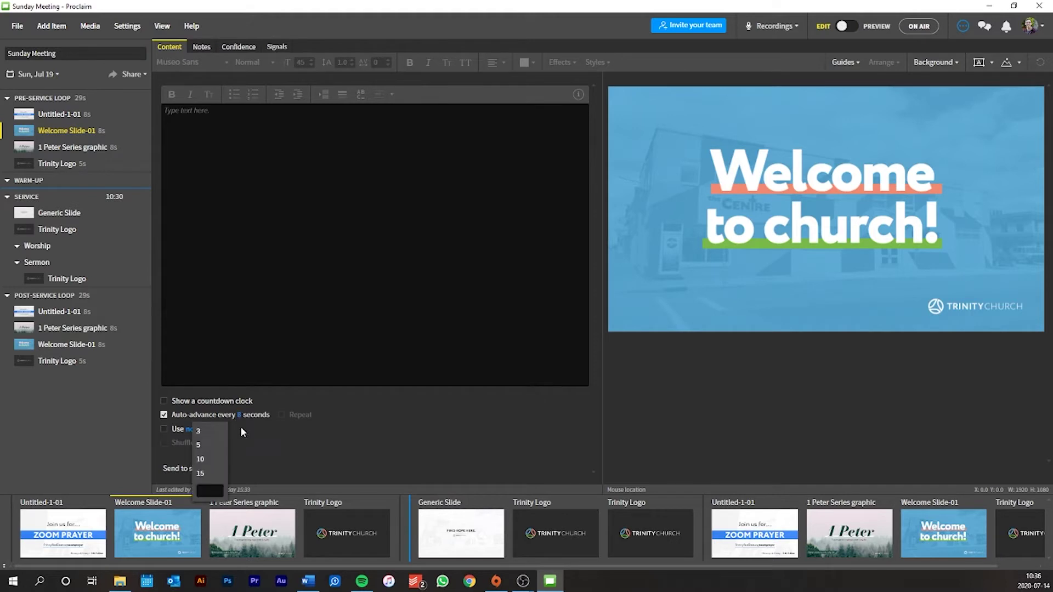
left_click(303, 448)
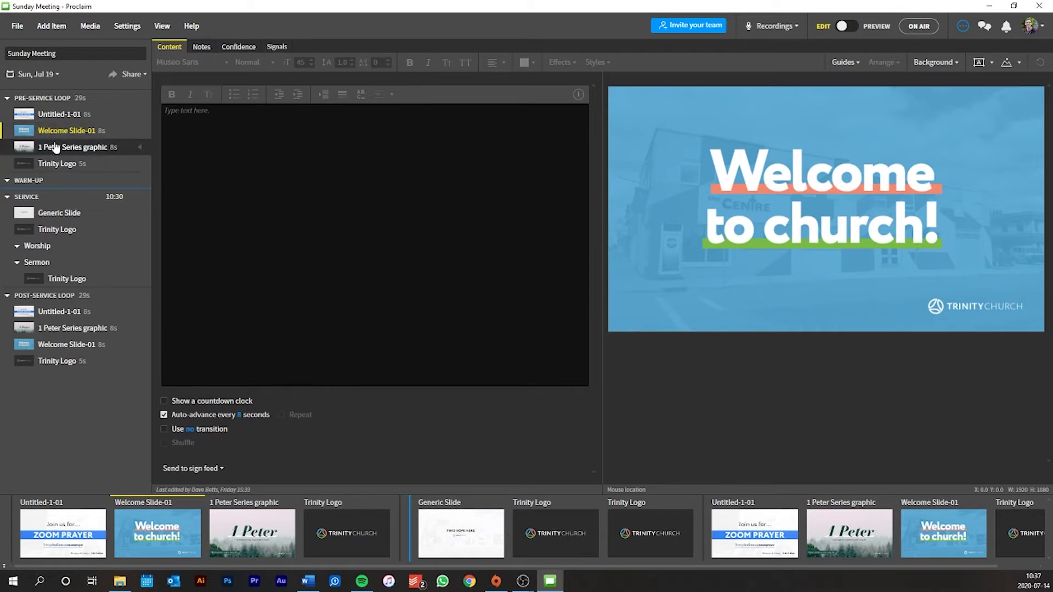
left_click(78, 165)
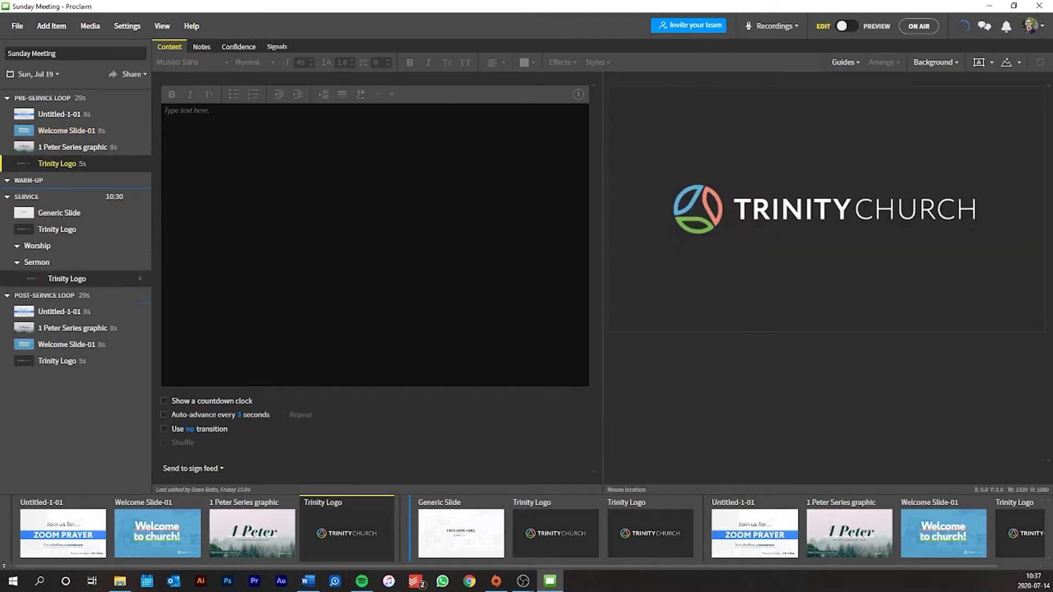
left_click(163, 414)
left_click(238, 415)
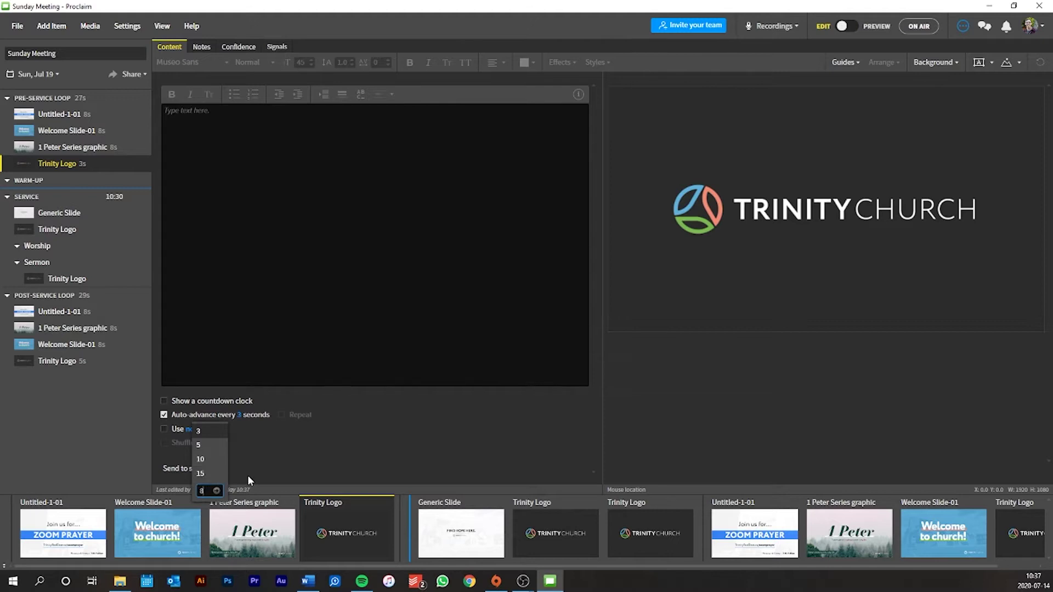
key("Return")
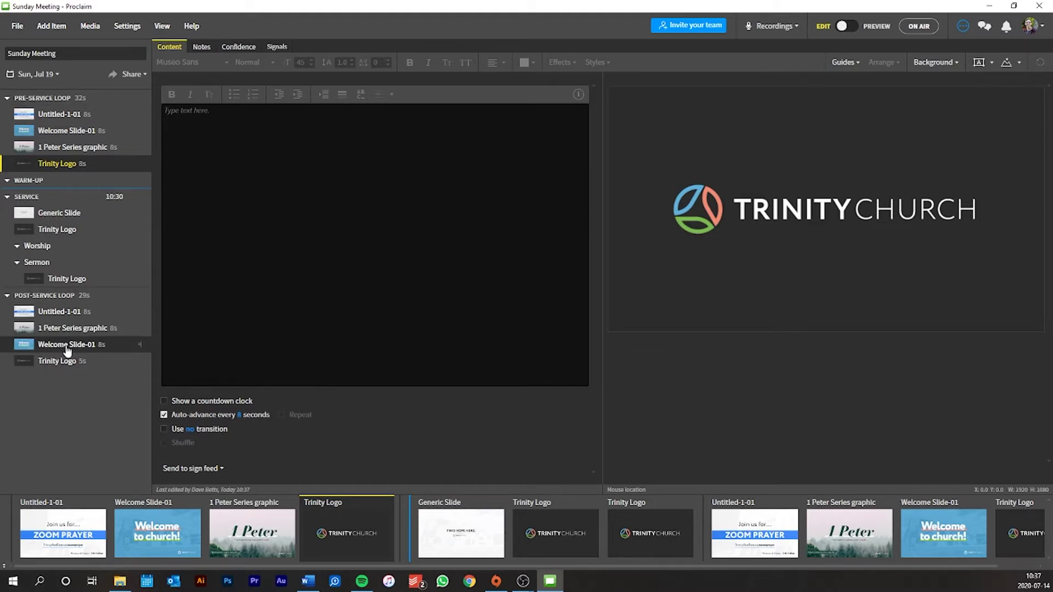
- Delete Welcome Slide-01 from the post-service loop, leaving it 21 seconds long
left_click_drag(65, 351, 44, 351)
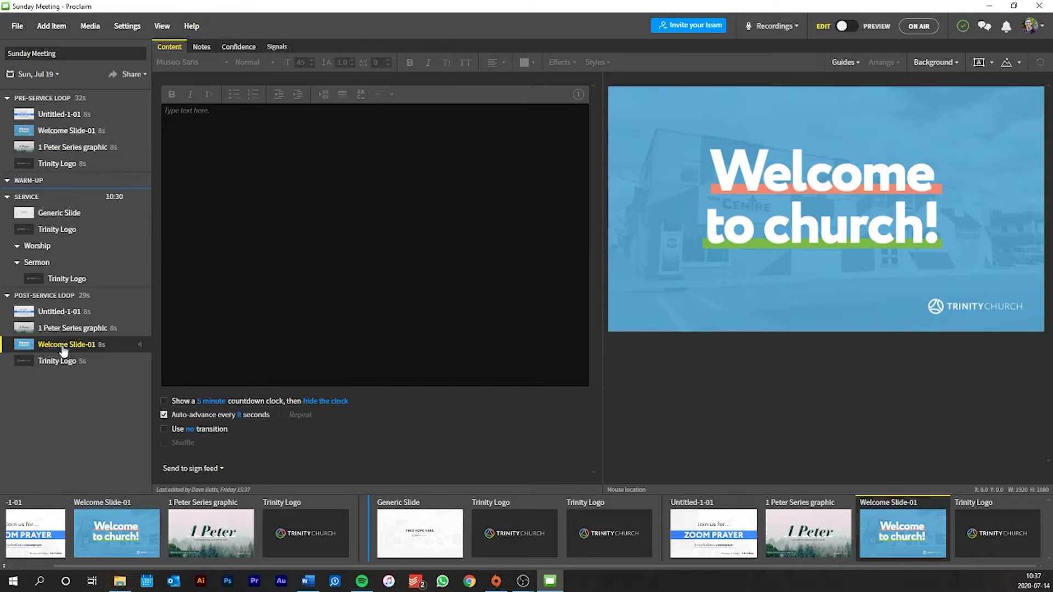
right_click(64, 351)
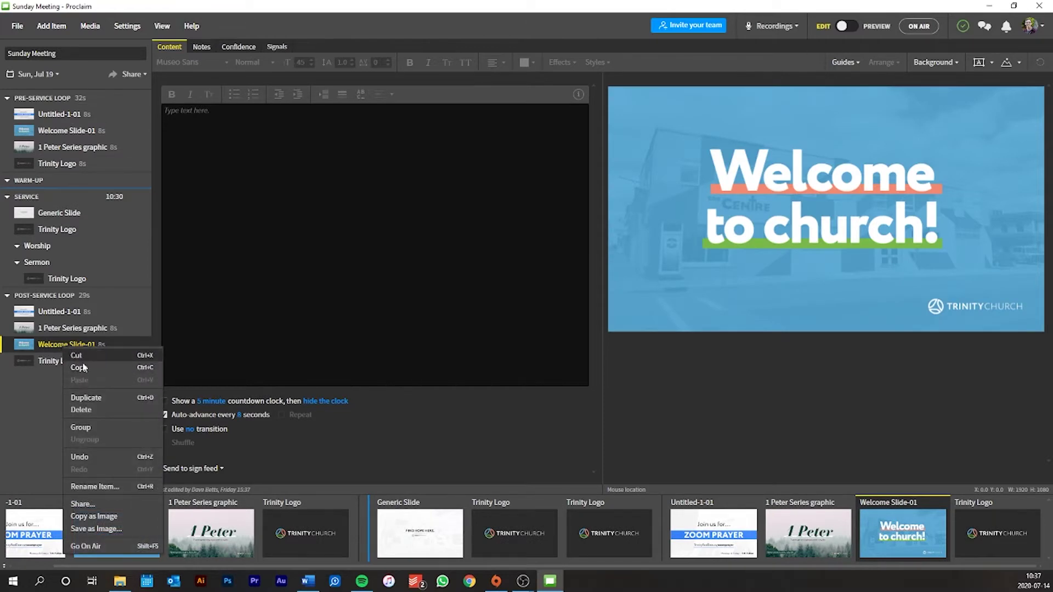
left_click(90, 408)
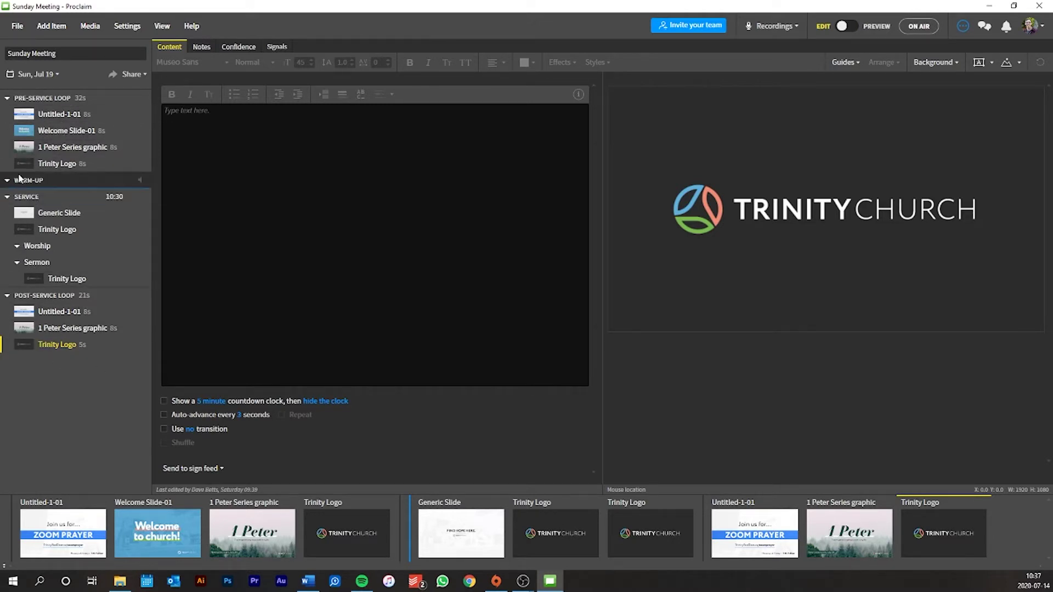
mouse_move(38, 185)
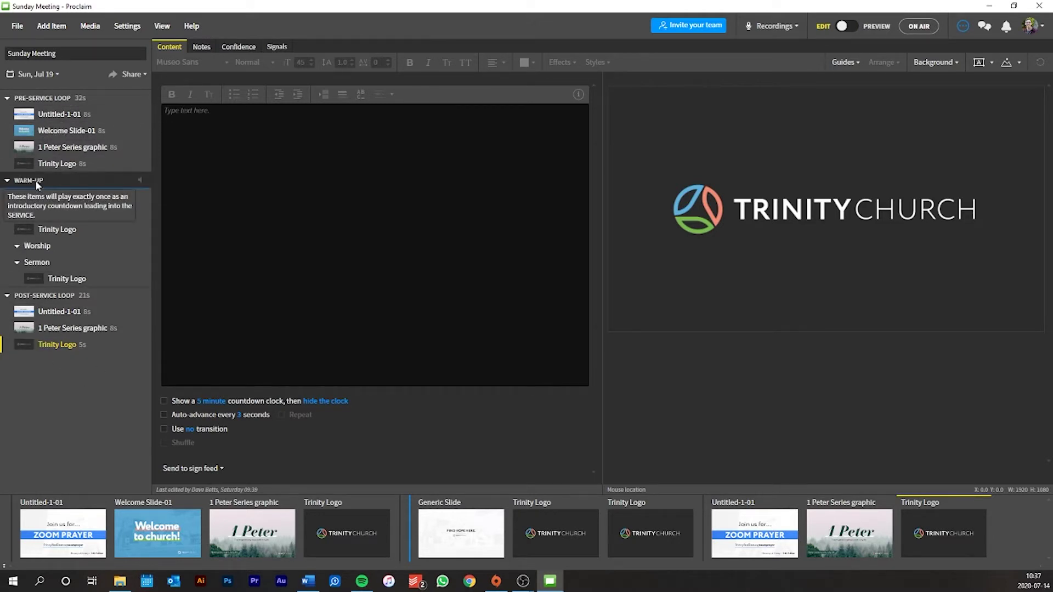
- Switch to Preview mode, try single-slide view, then return to a grid of smaller thumbnails
left_click(850, 28)
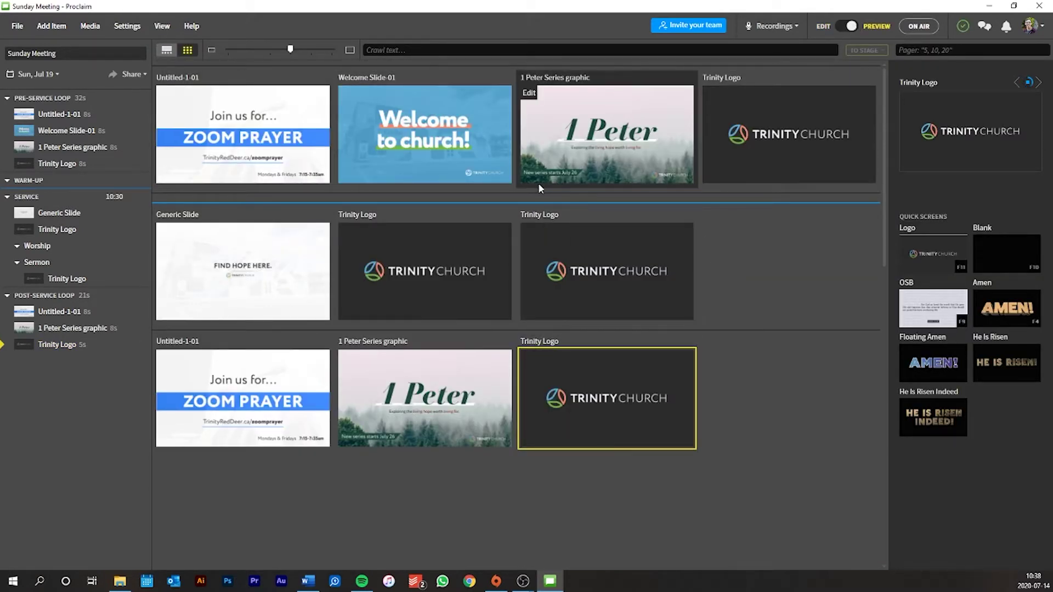
left_click(167, 50)
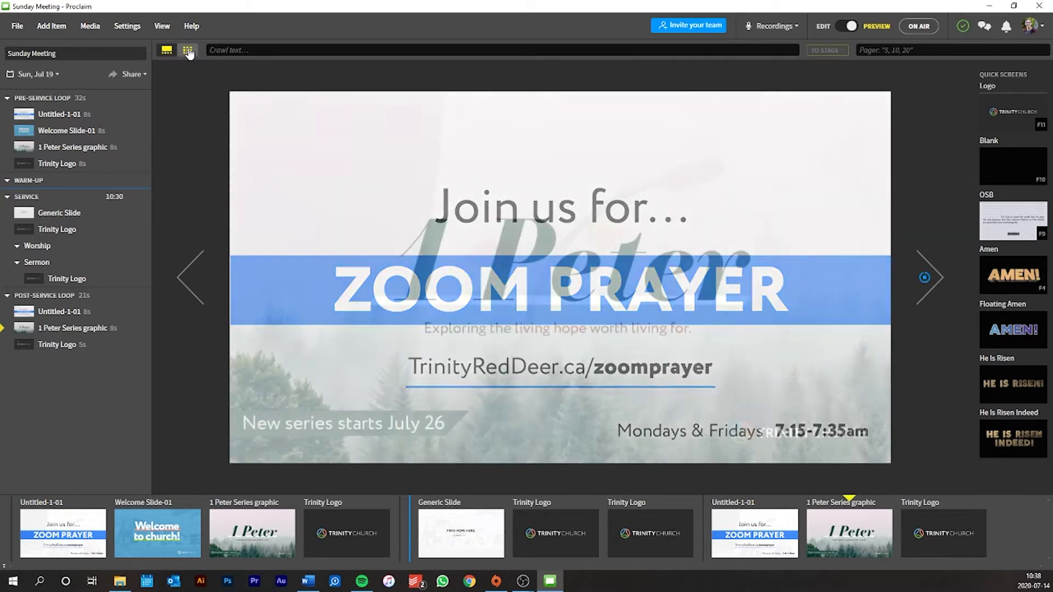
left_click(188, 51)
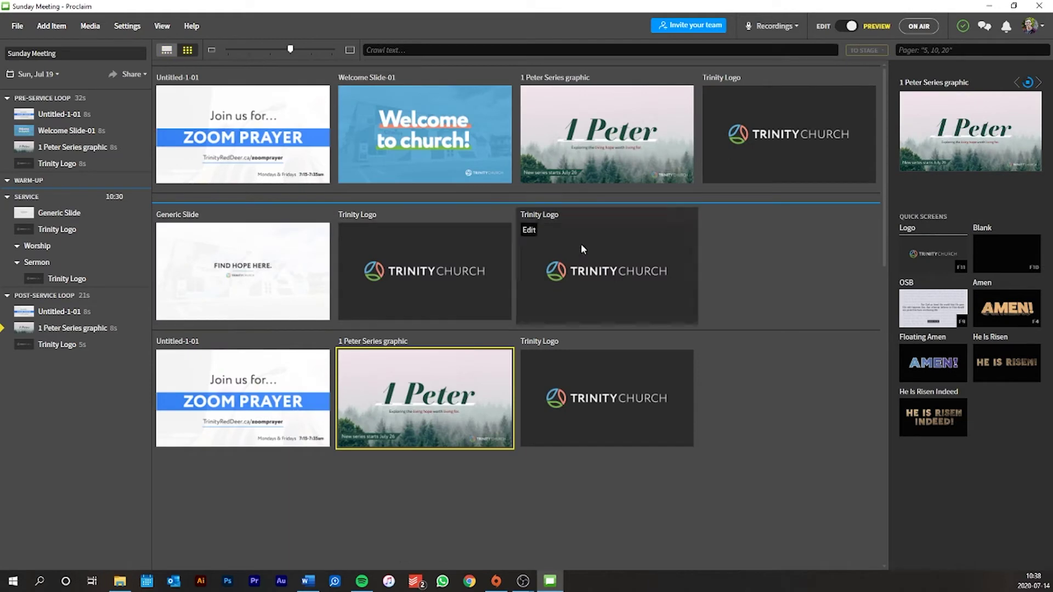
mouse_move(290, 50)
left_mouse_down()
mouse_move(253, 51)
mouse_move(290, 50)
left_mouse_up()
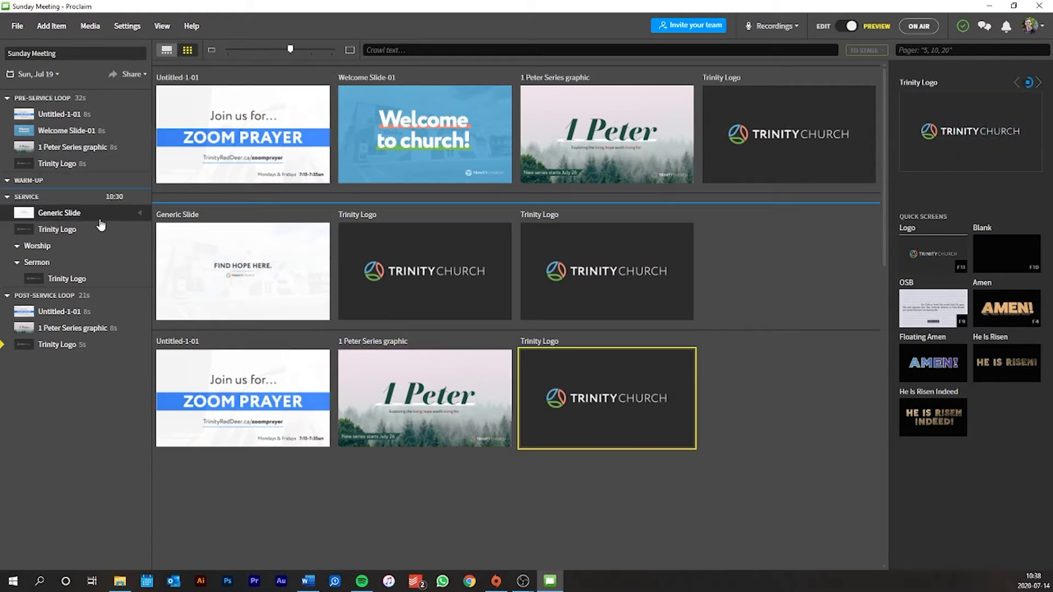
- Preview the Generic Slide and Trinity Logo items, then bring up the Add Item choices
left_click(55, 216)
left_click(55, 231)
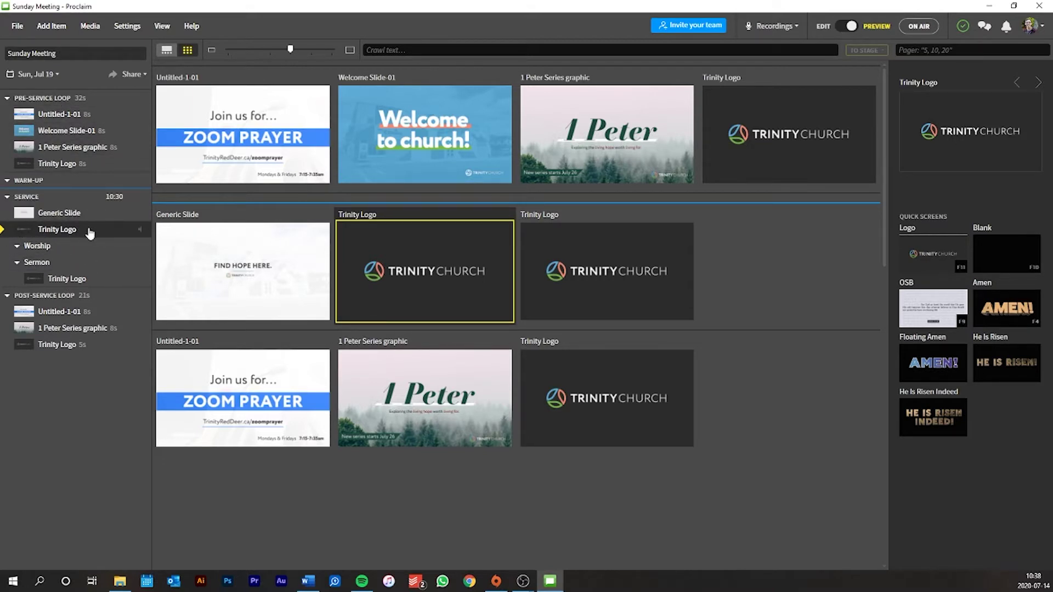
key("Left")
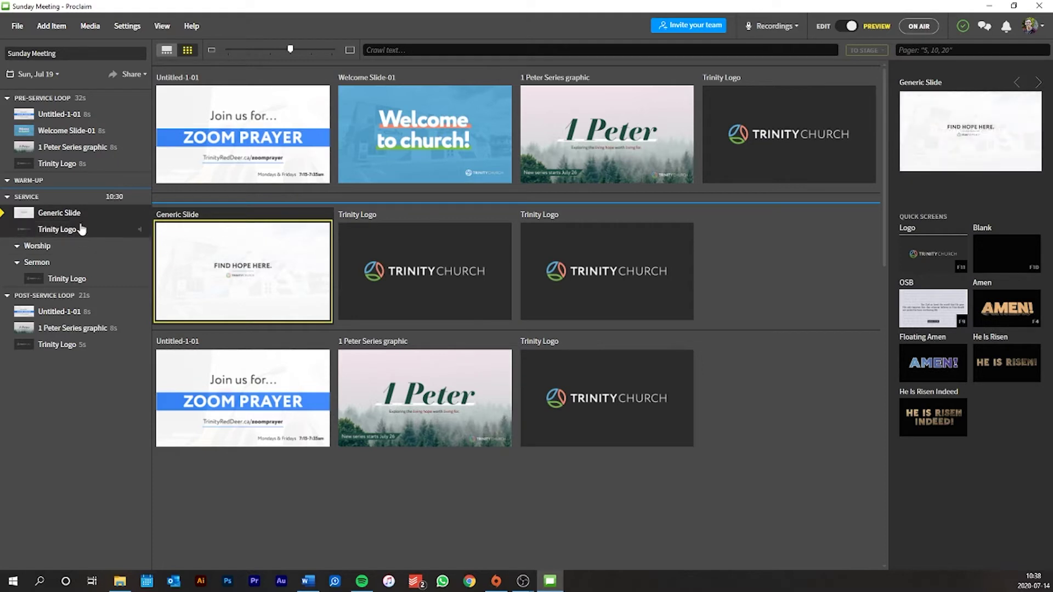
left_click(65, 279)
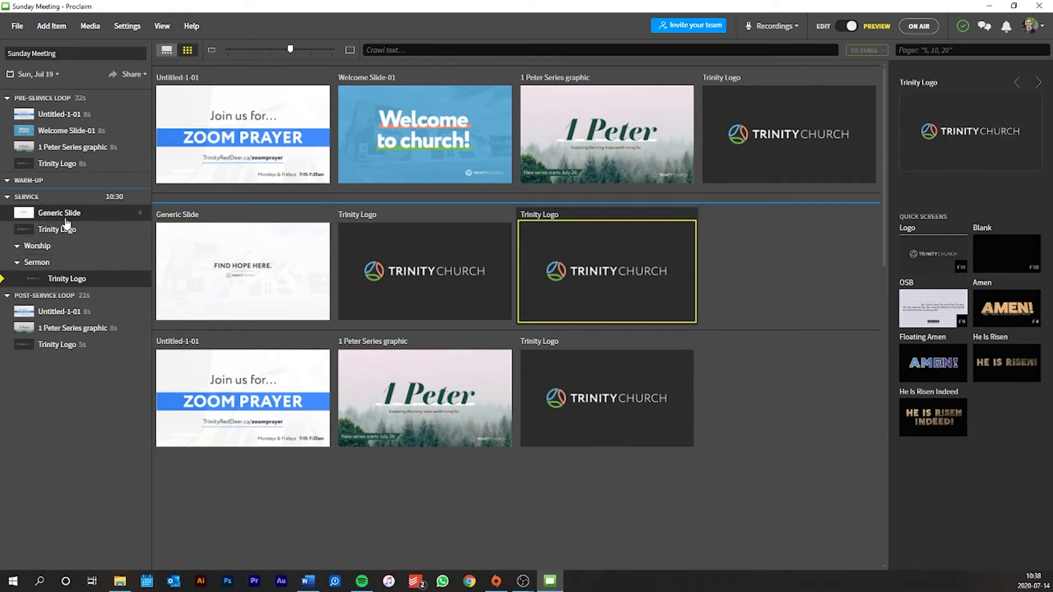
left_click(18, 264)
left_click(18, 264)
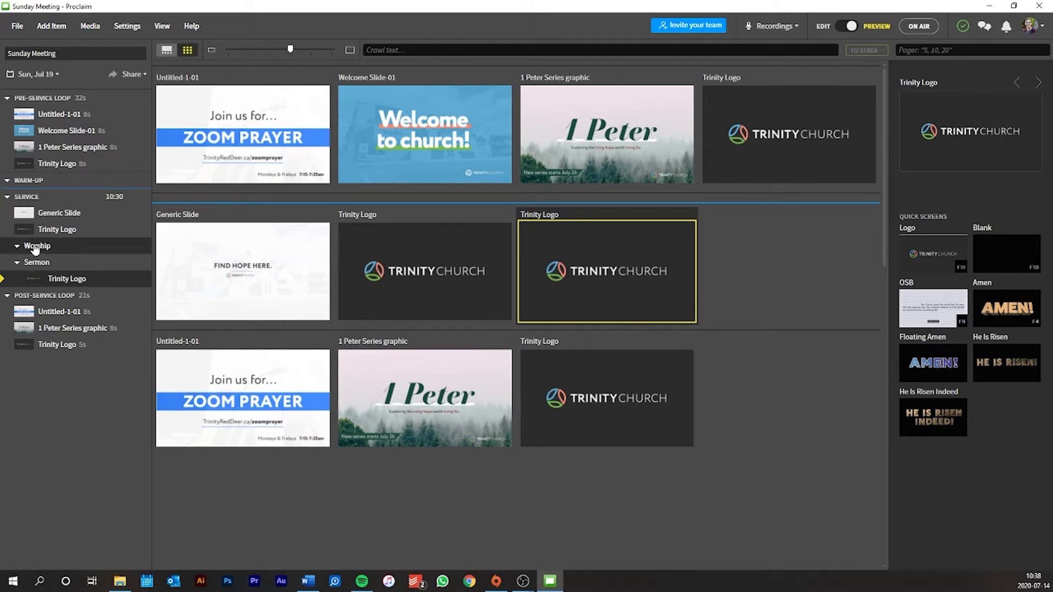
left_click(66, 25)
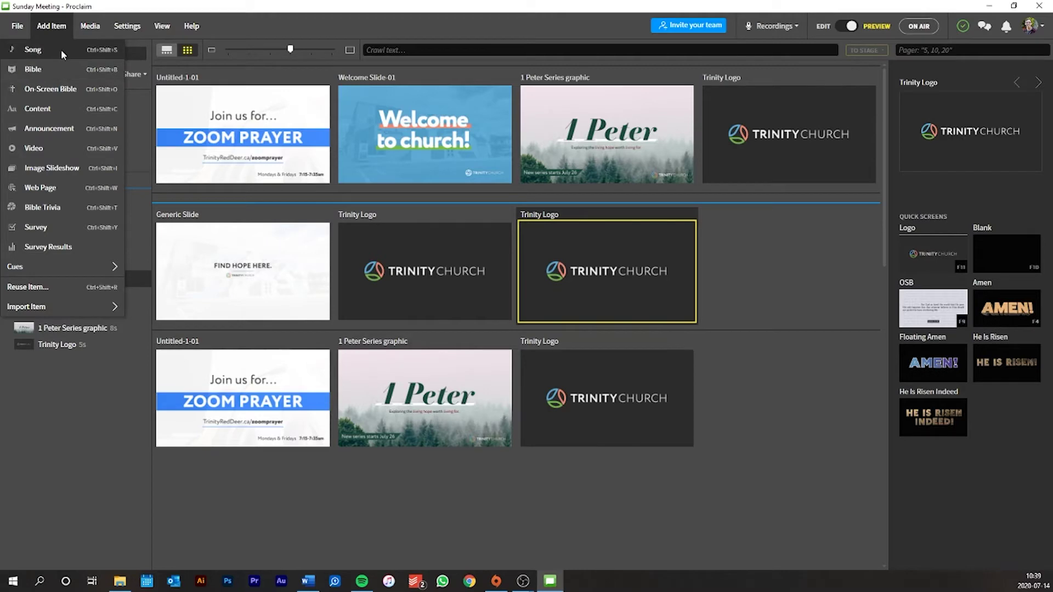
- Search 'This is amazing' and import This Is Amazing Grace from SongSelect with lyrics and credits
key("Escape")
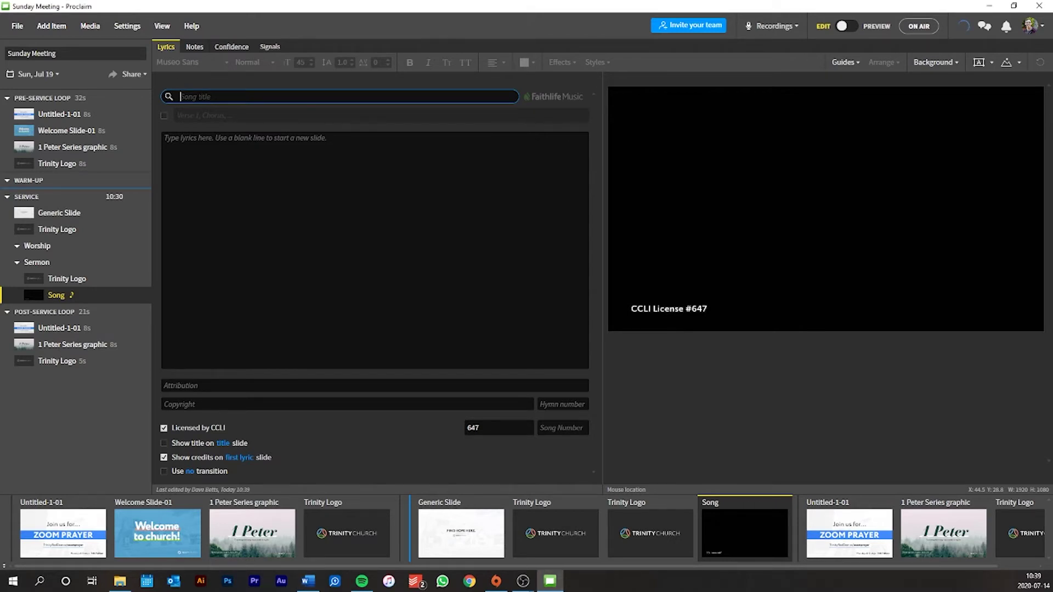
type("his")
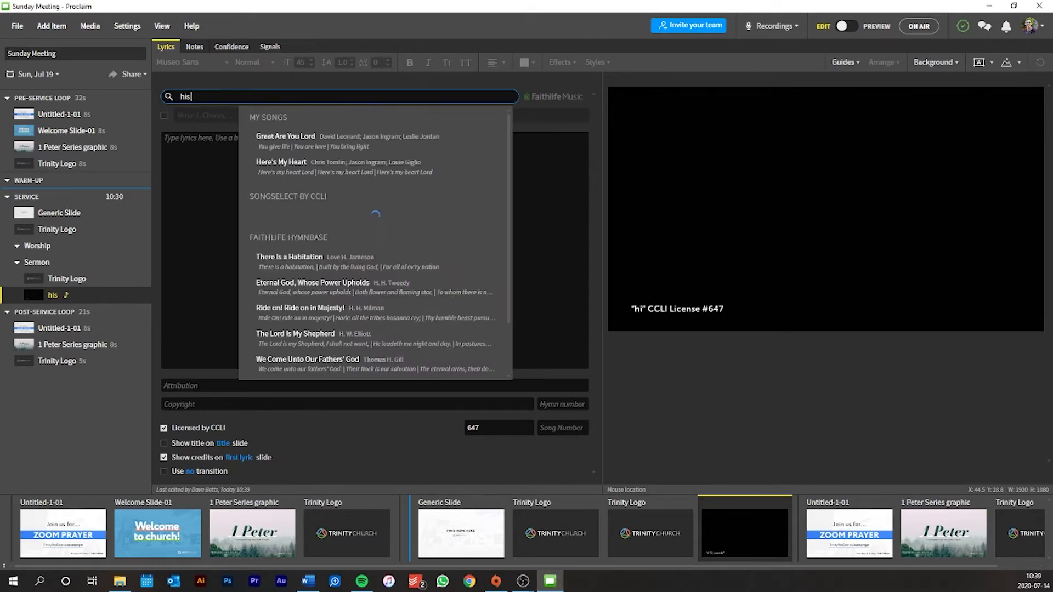
key("BackSpace")
key("BackSpace")
key("BackSpace")
type("This is amazing")
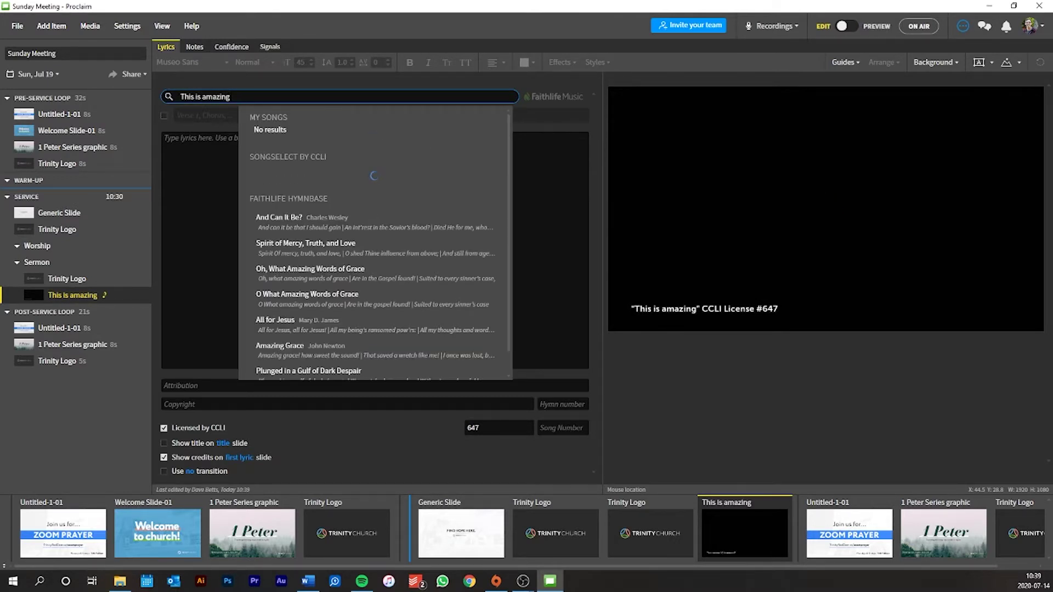
mouse_move(271, 189)
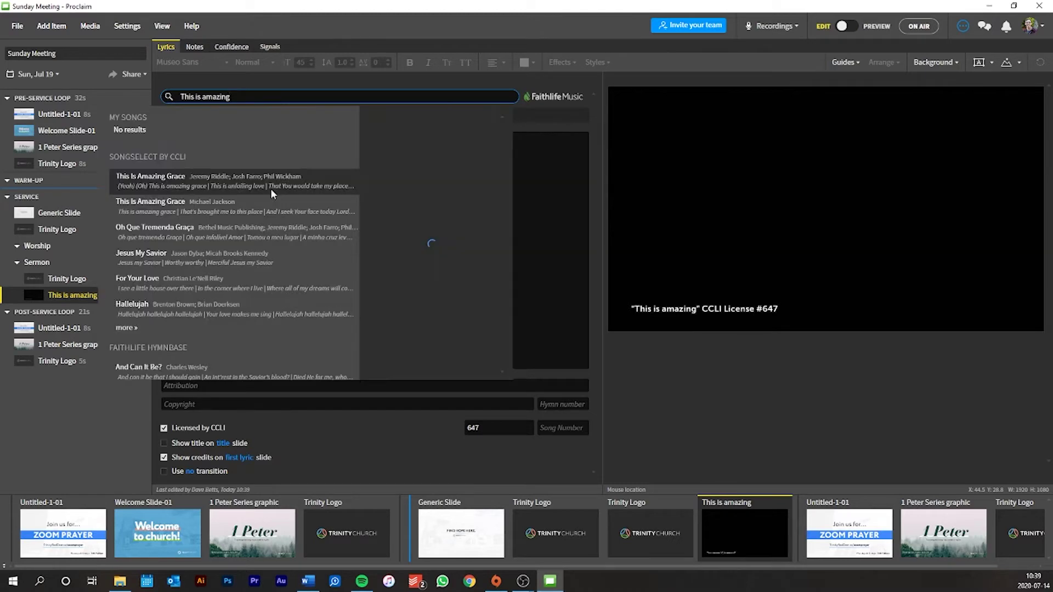
left_click(186, 184)
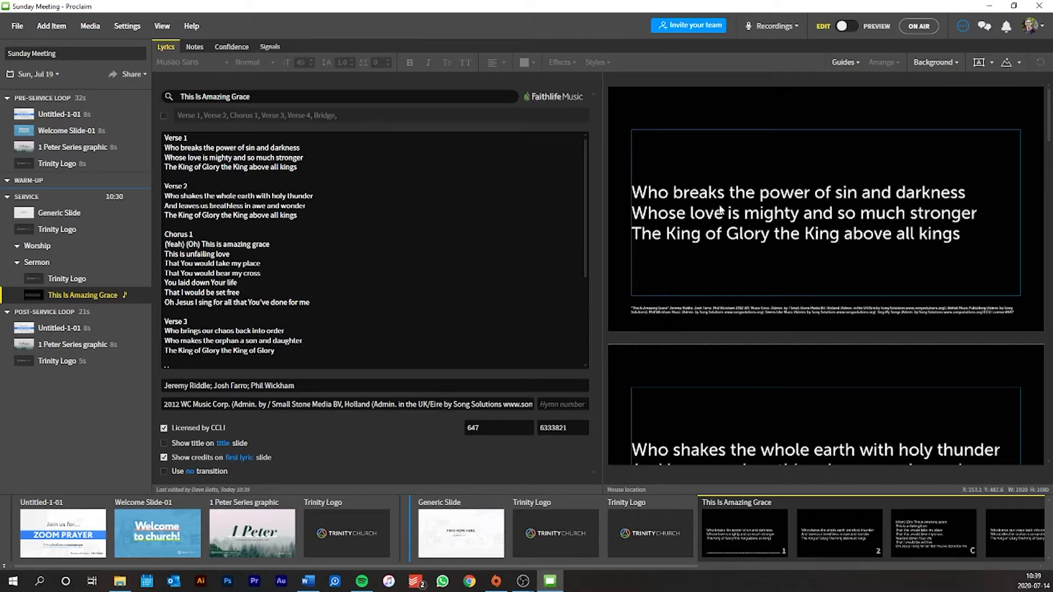
scroll(834, 214, "down", 6)
scroll(831, 212, "down", 3)
scroll(715, 145, "up", 4)
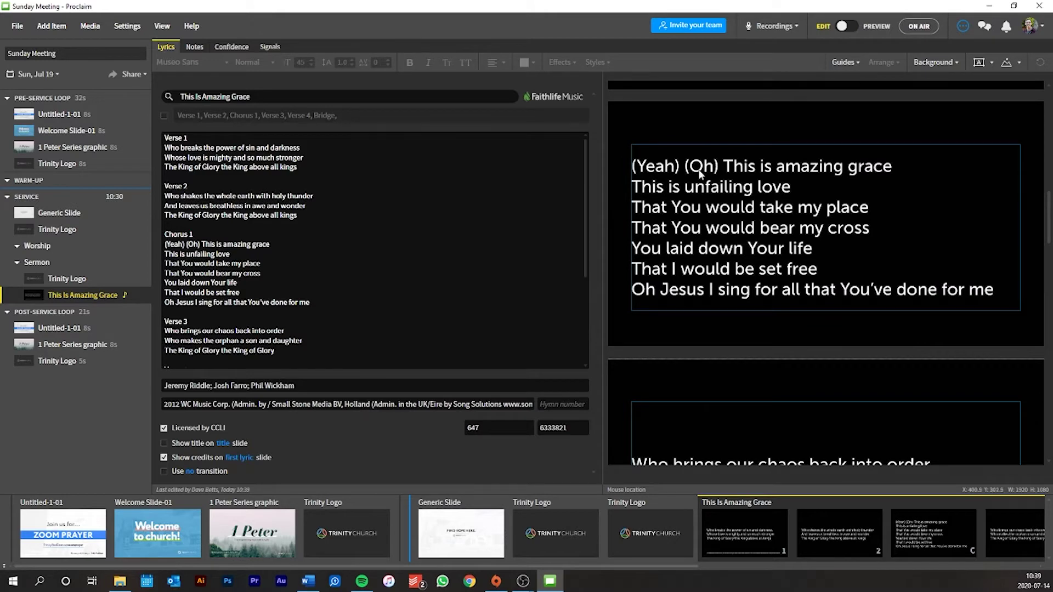
scroll(691, 184, "up", 6)
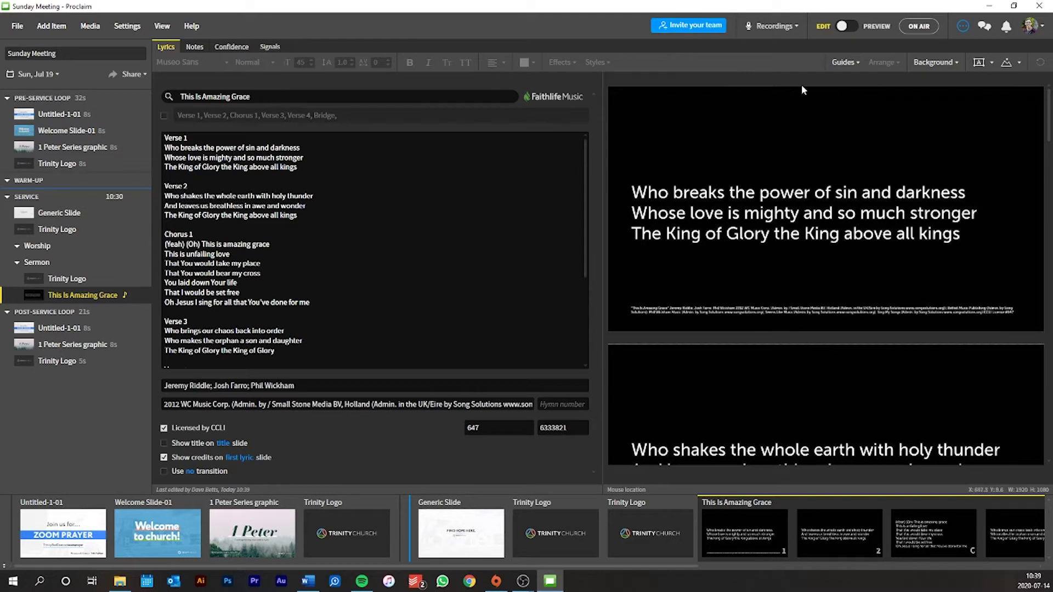
- Apply Blank-02-02-02 from the Group Upload board as the song background
left_click(955, 62)
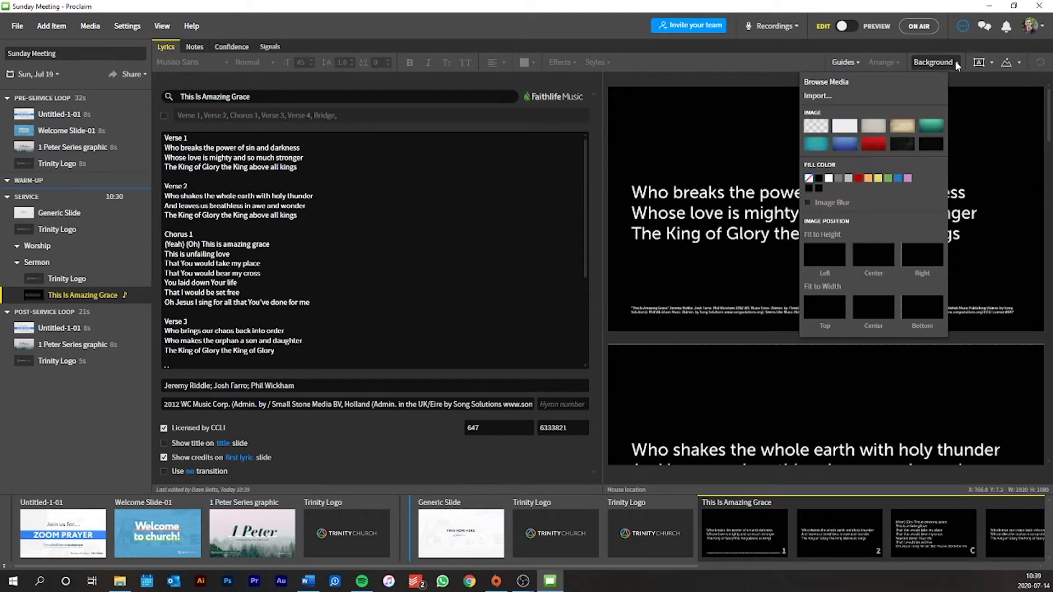
left_click(822, 83)
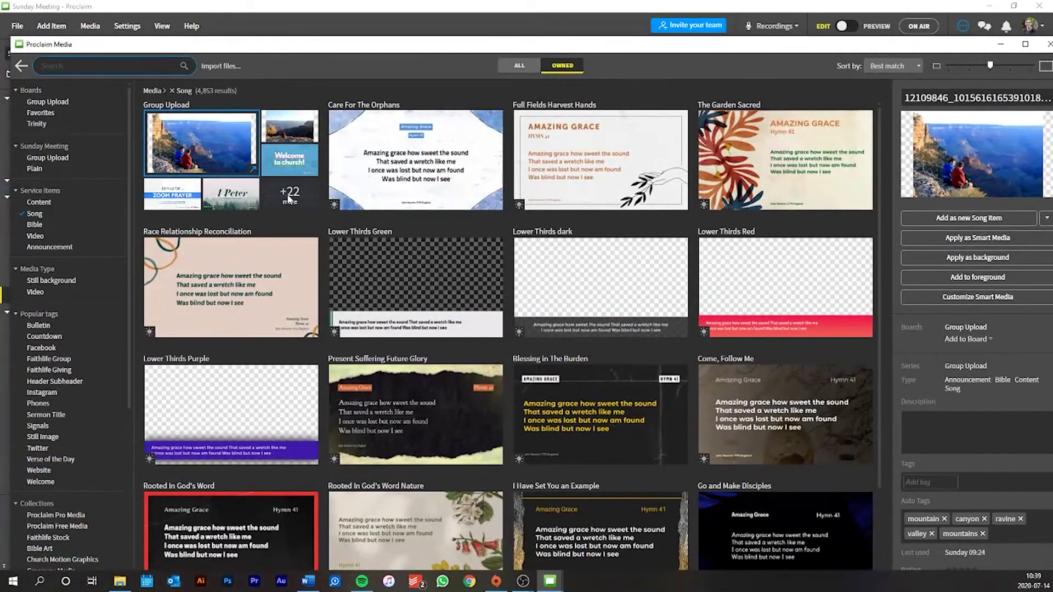
left_click(289, 195)
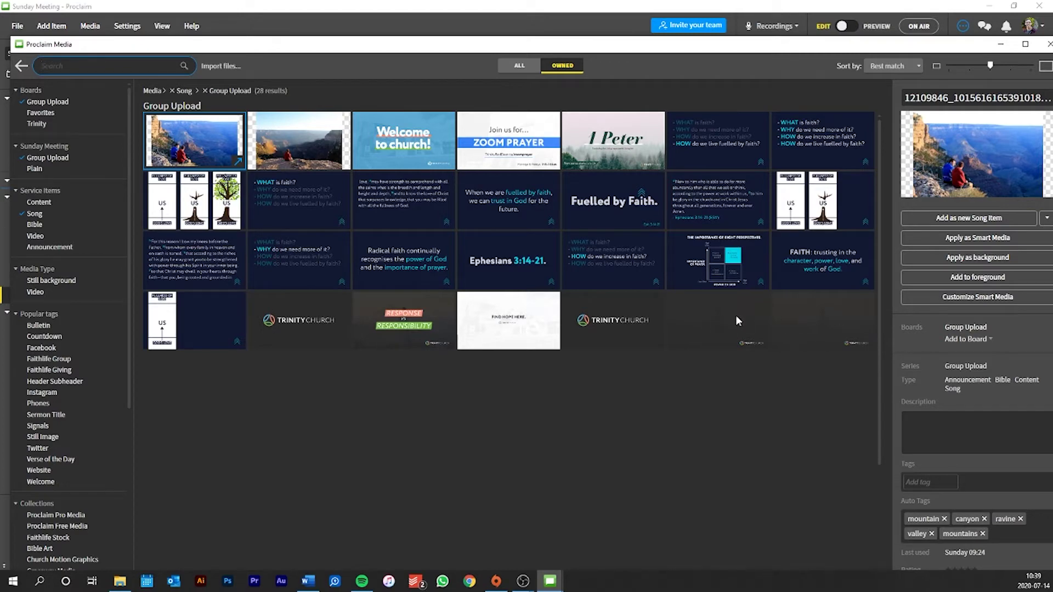
left_click(720, 319)
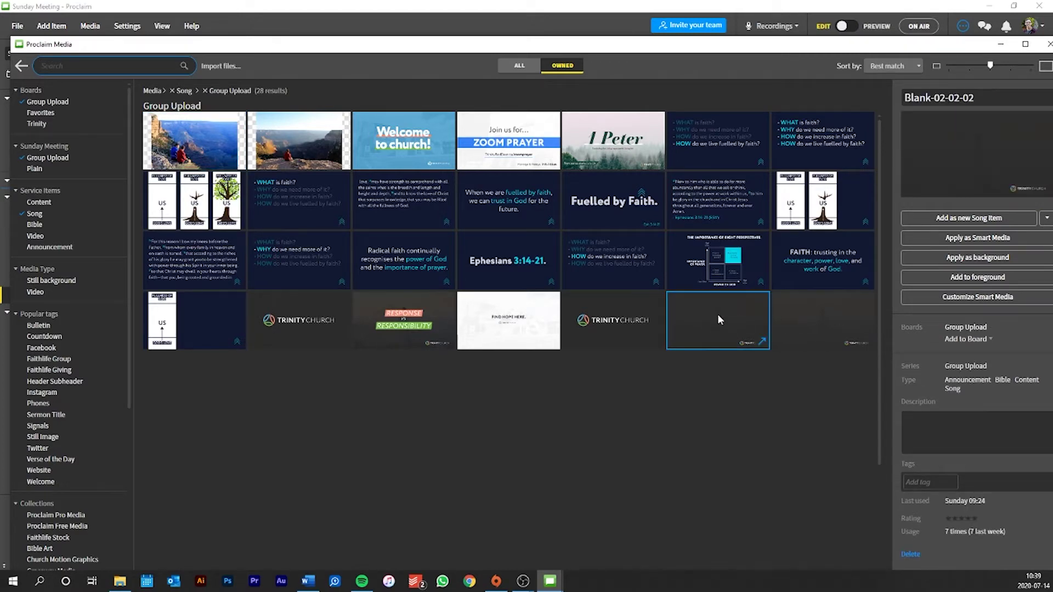
left_click(940, 256)
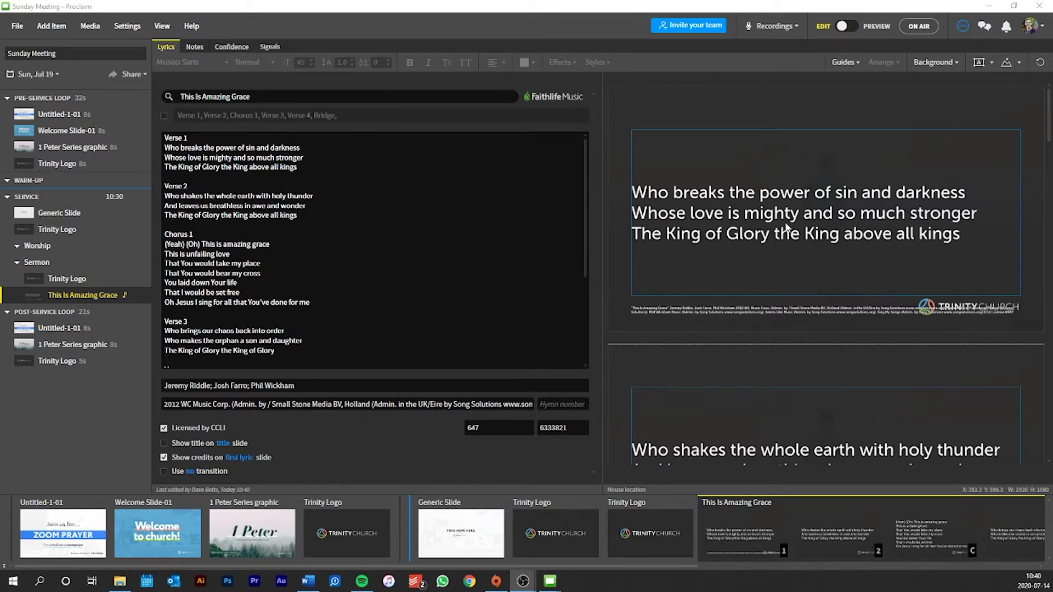
- Narrow the credits text box so it no longer overlaps the Trinity Church logo
left_click(763, 309)
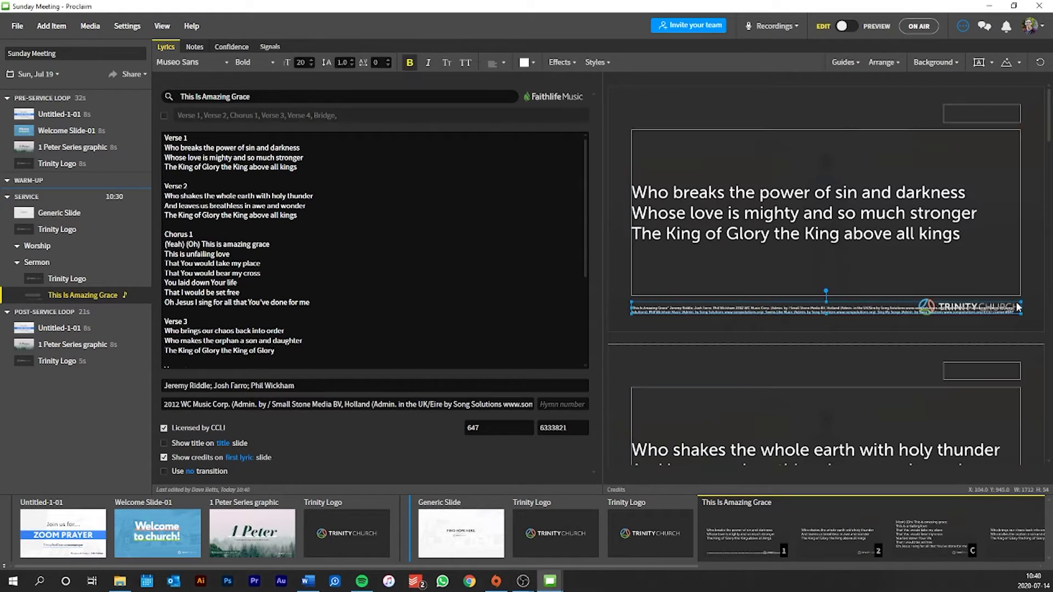
left_click_drag(1022, 309, 911, 312)
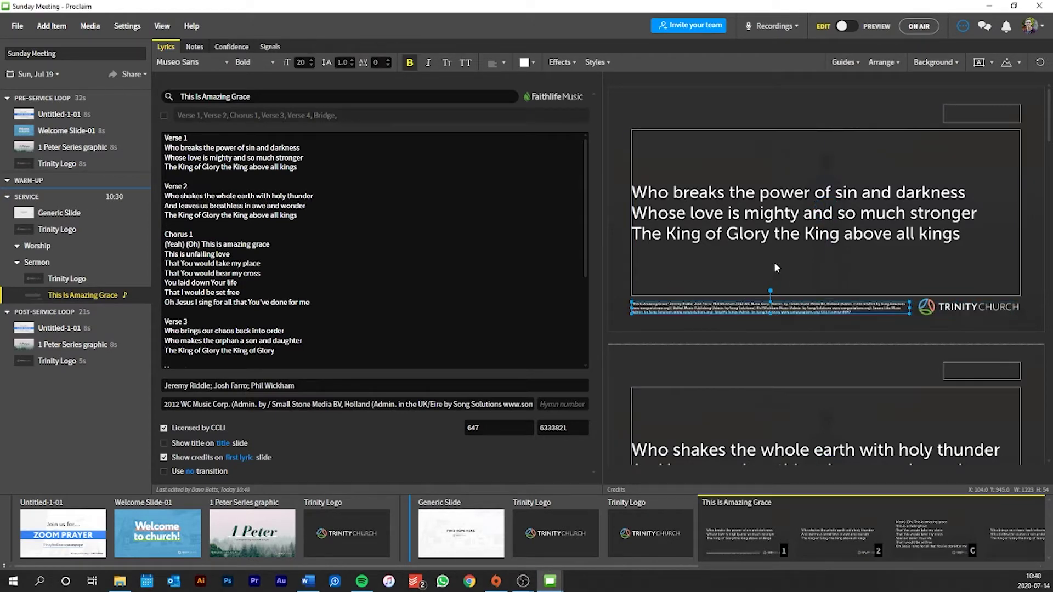
left_click(760, 218)
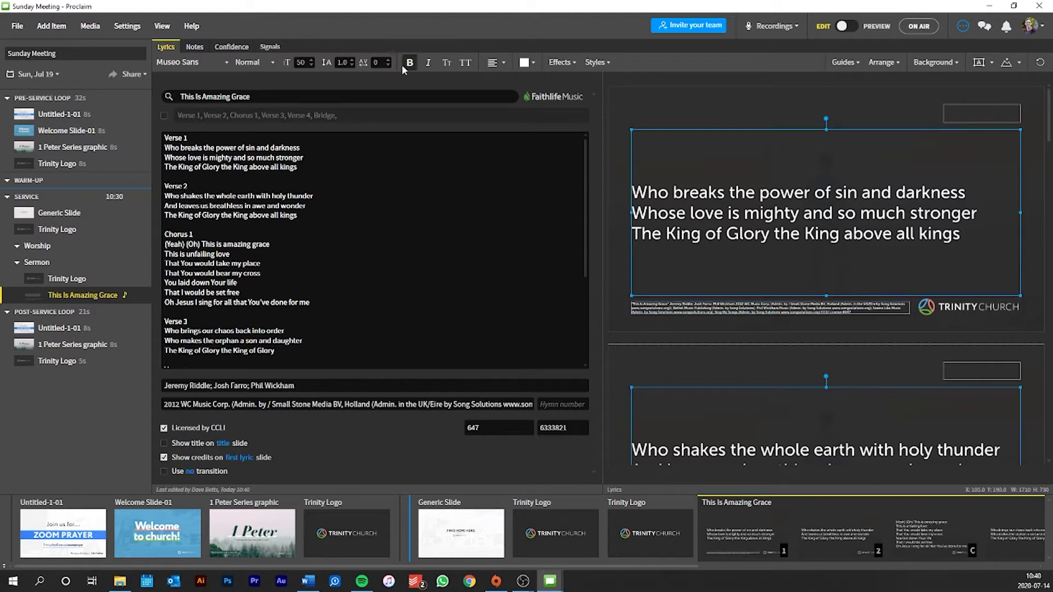
left_click(607, 63)
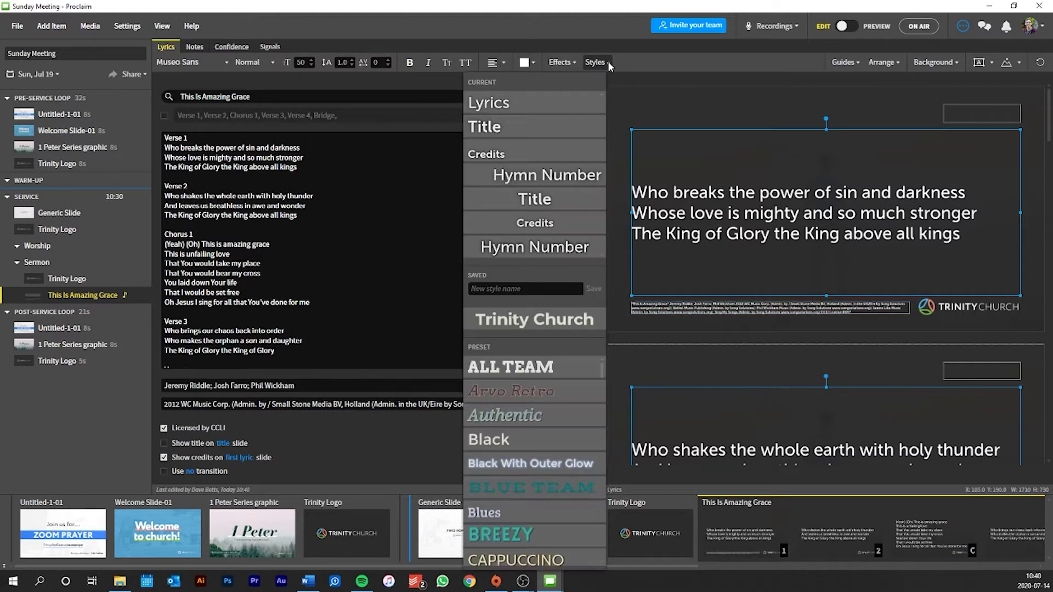
- Apply the saved Trinity Church style to the lyrics and set their colour to white #FFFFFF
left_click(551, 325)
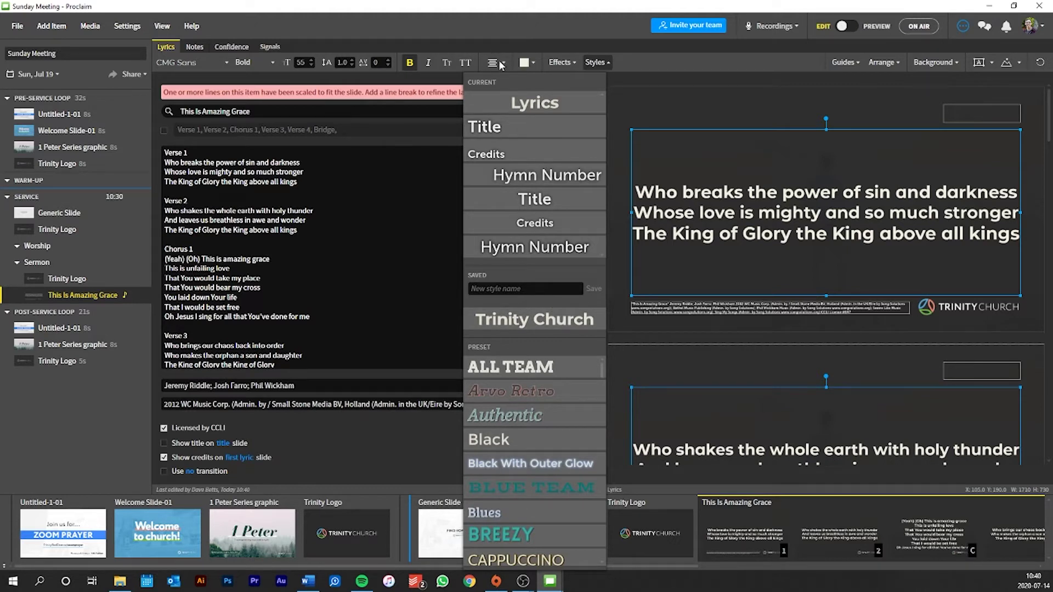
left_click(525, 63)
left_click(525, 62)
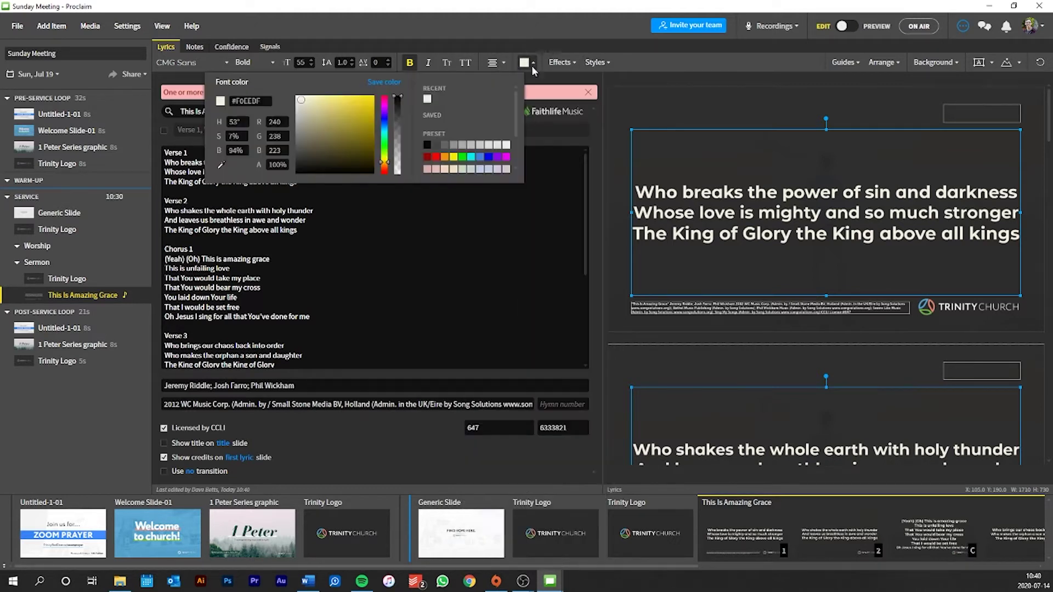
left_click(428, 101)
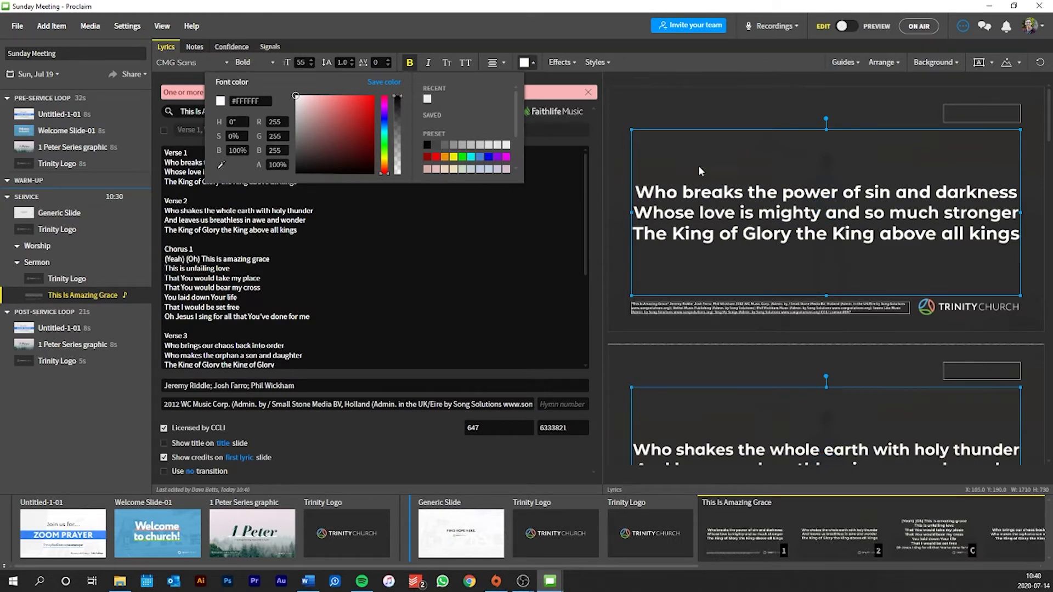
left_click(708, 214)
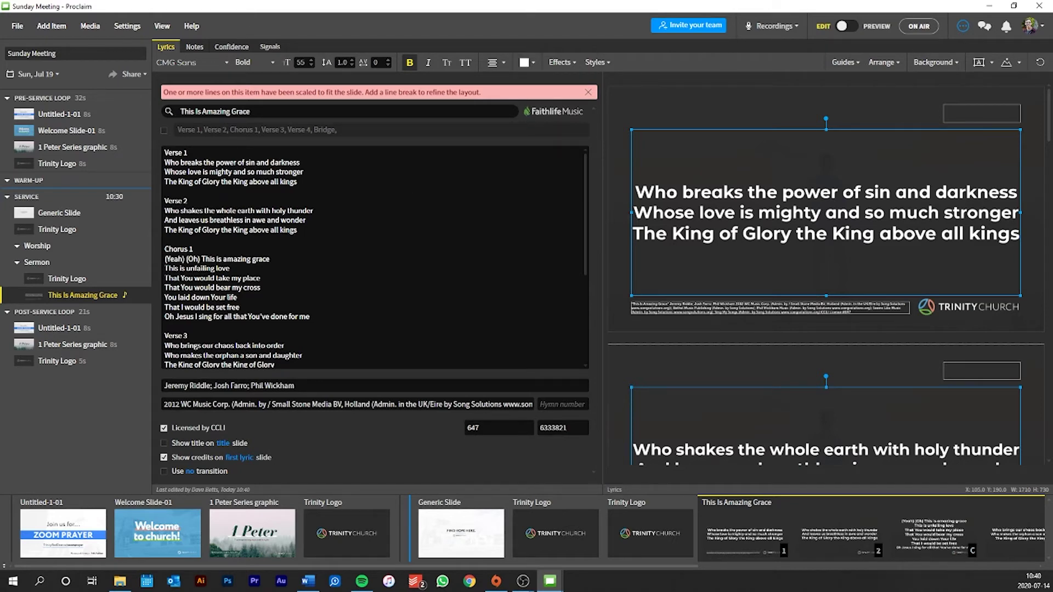
scroll(862, 219, "down", 8)
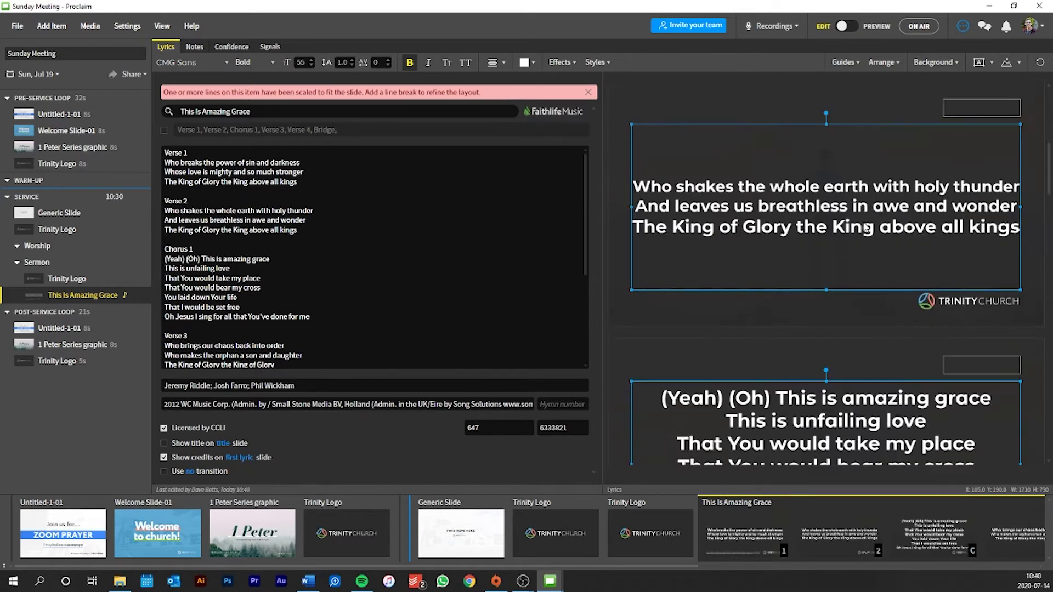
scroll(862, 235, "down", 2)
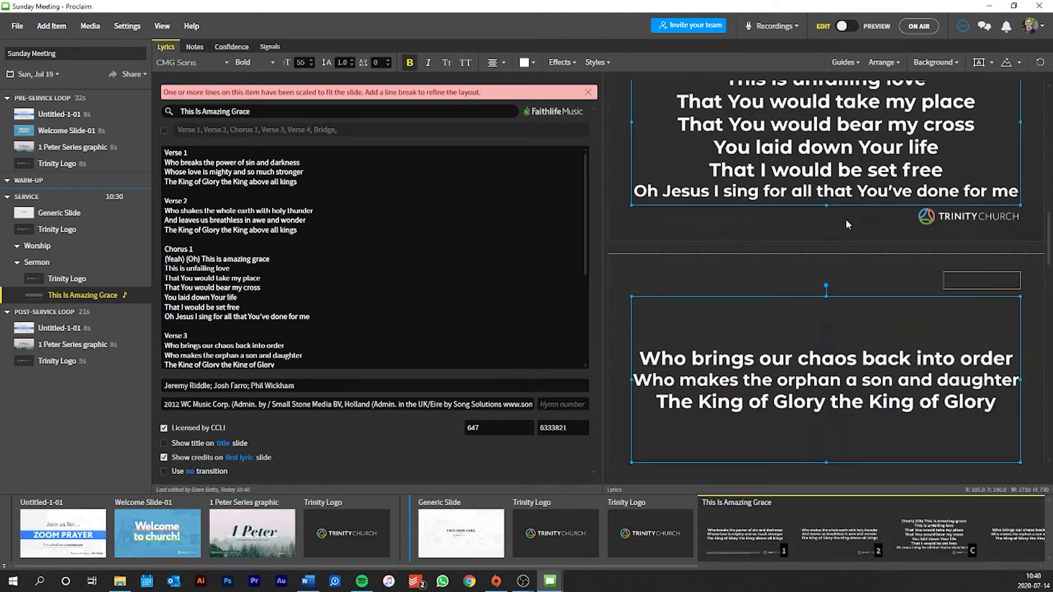
scroll(749, 203, "down", 9)
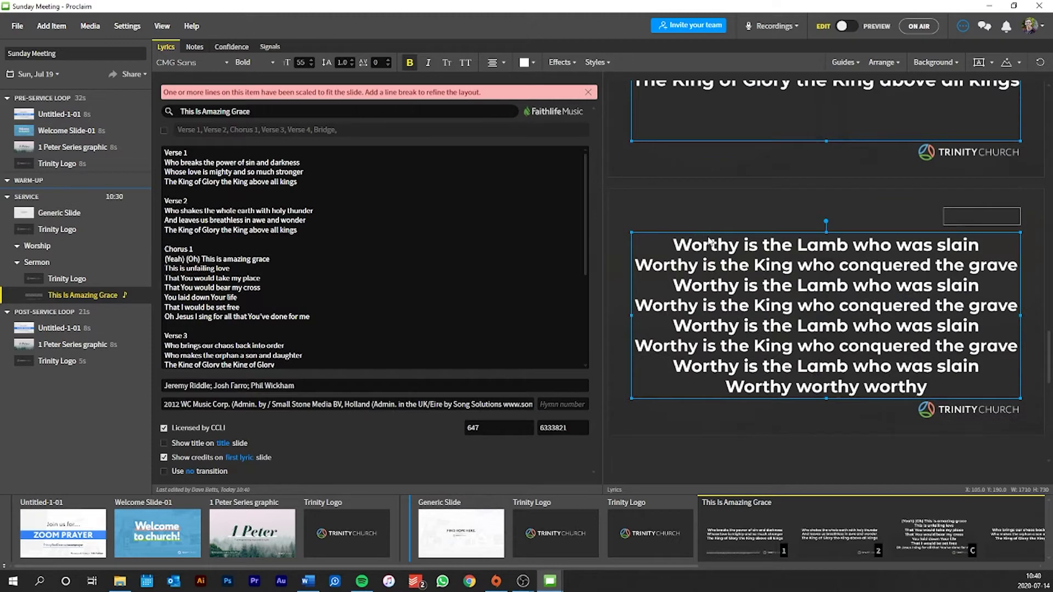
scroll(822, 248, "up", 4)
scroll(822, 248, "up", 12)
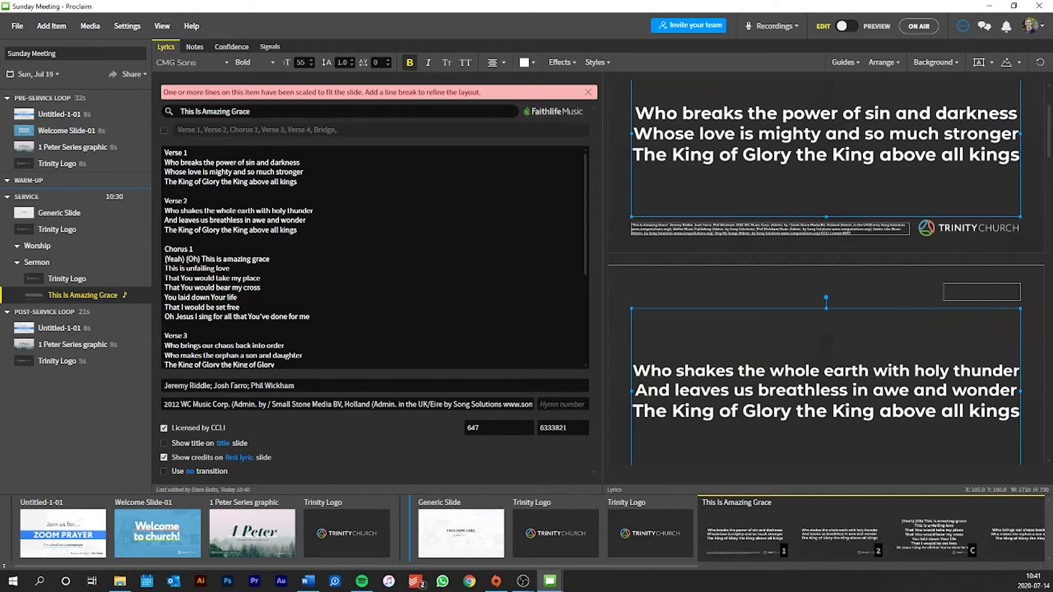
left_click(237, 163)
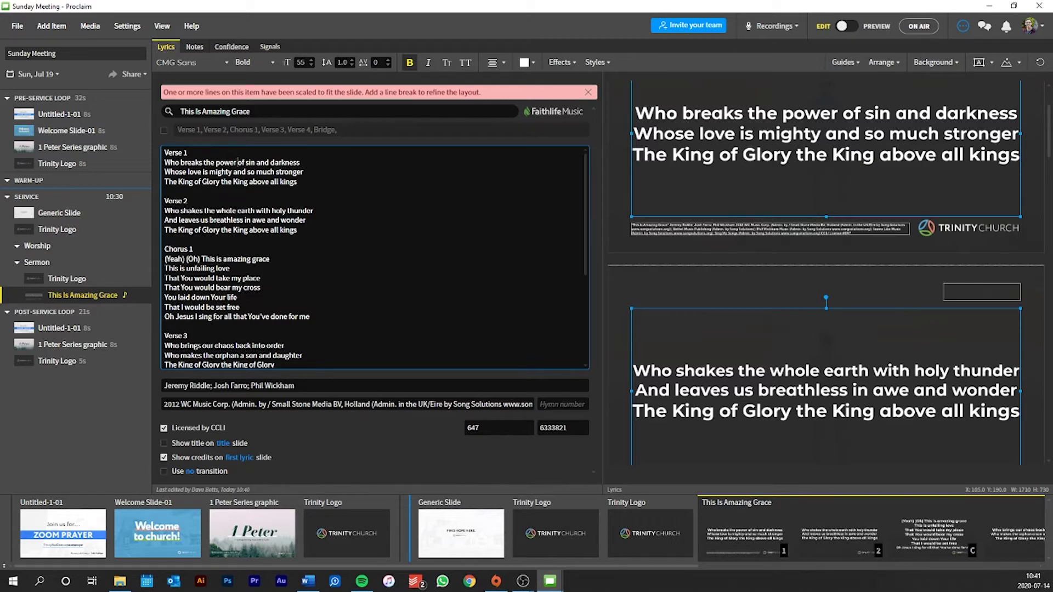
- Break Verse 1 after 'power' and 'mighty', and give 'The King of Glory' its own two-line slide
key("Return")
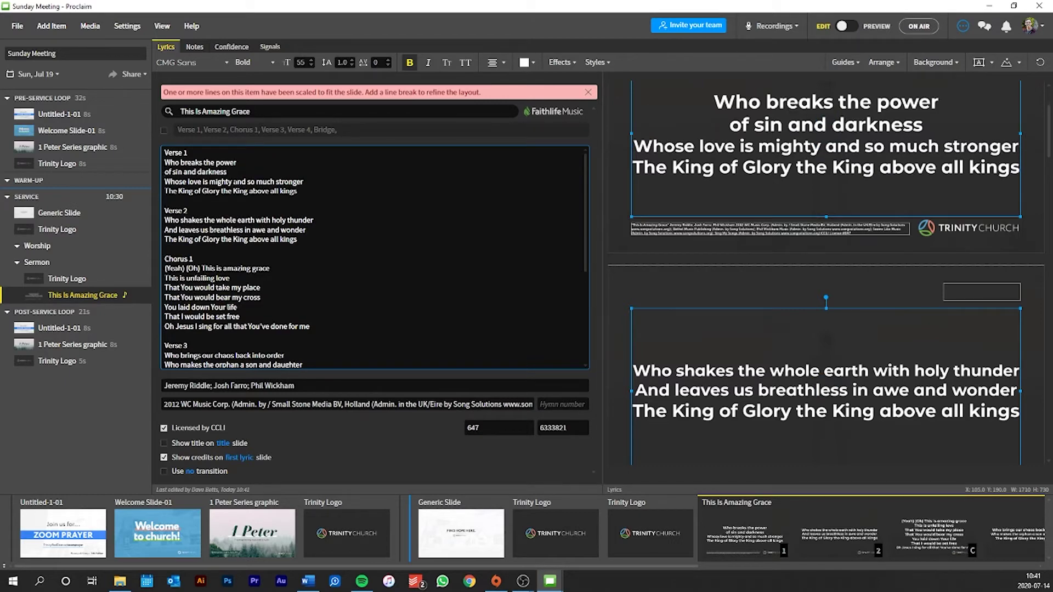
key("Return")
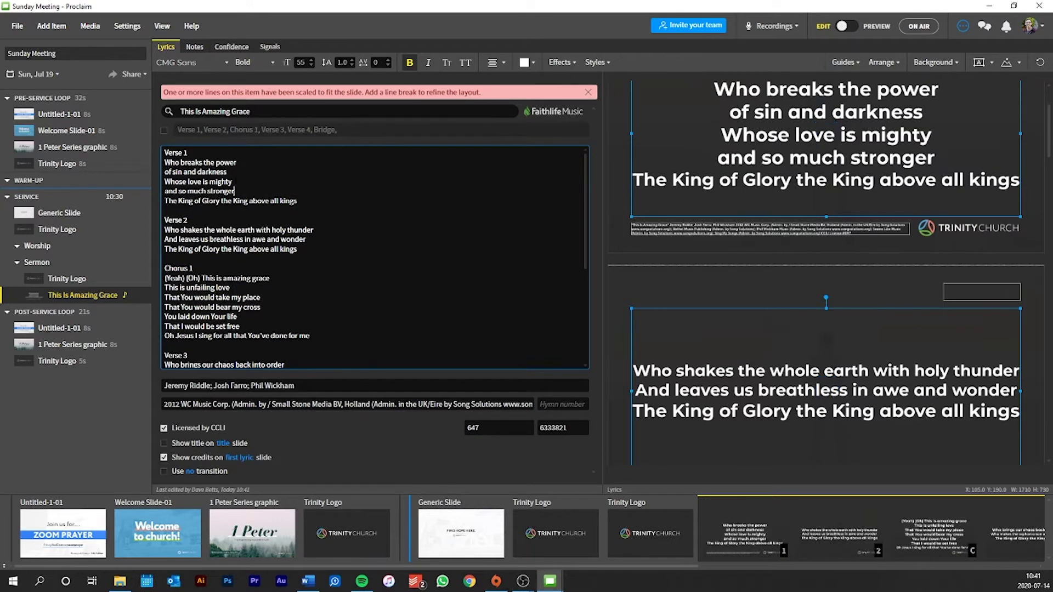
key("Return")
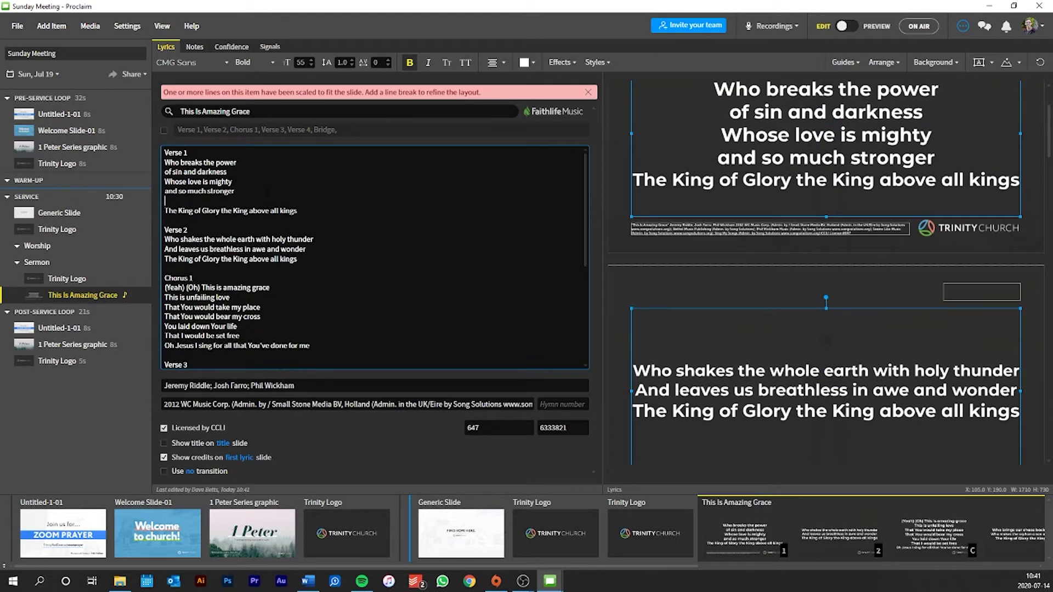
key("Return")
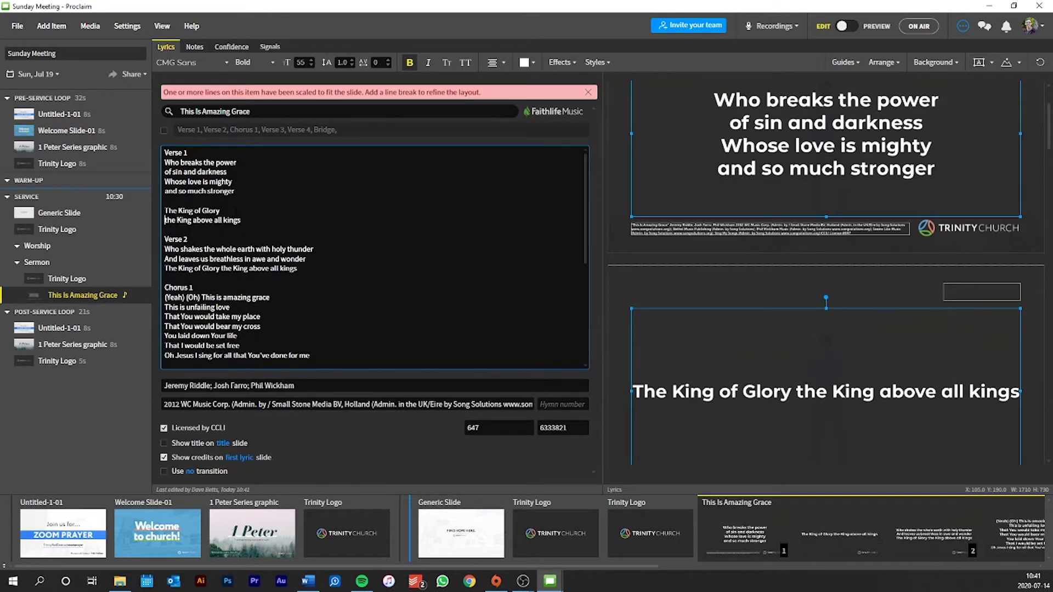
scroll(693, 265, "down", 2)
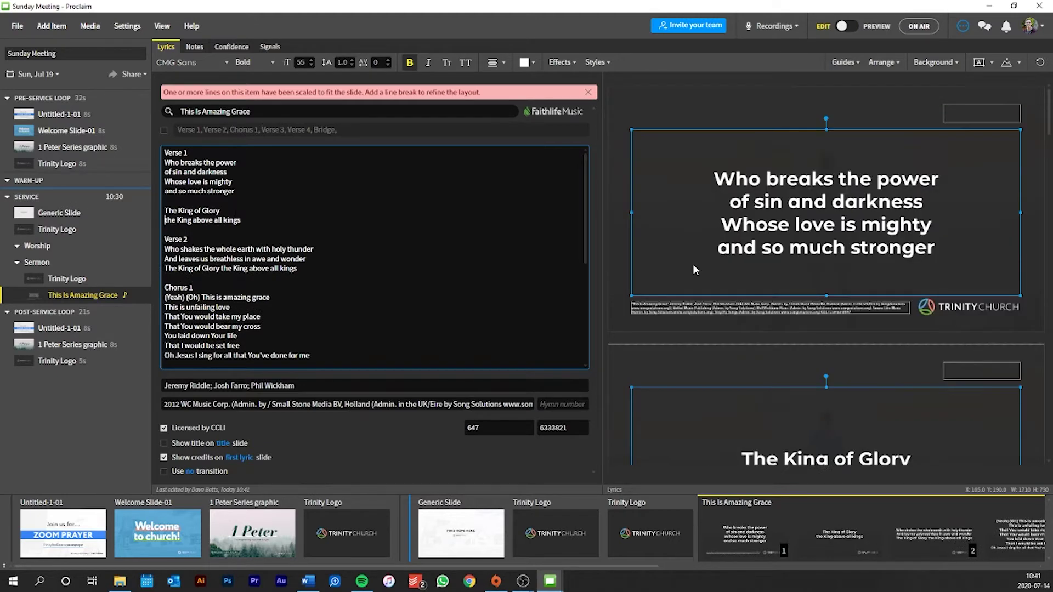
scroll(769, 307, "down", 5)
scroll(765, 285, "down", 5)
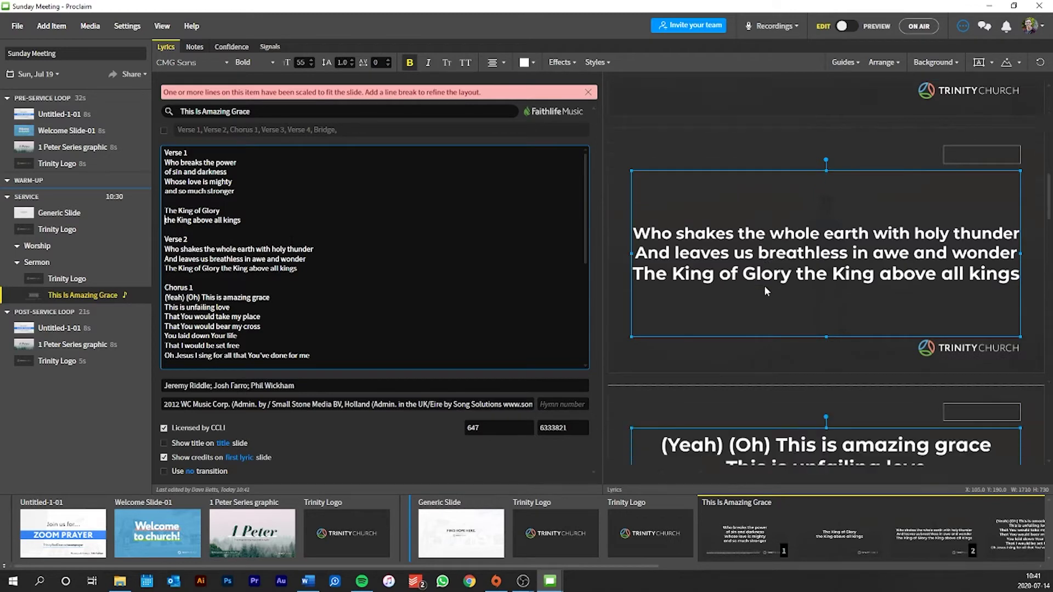
scroll(765, 285, "up", 4)
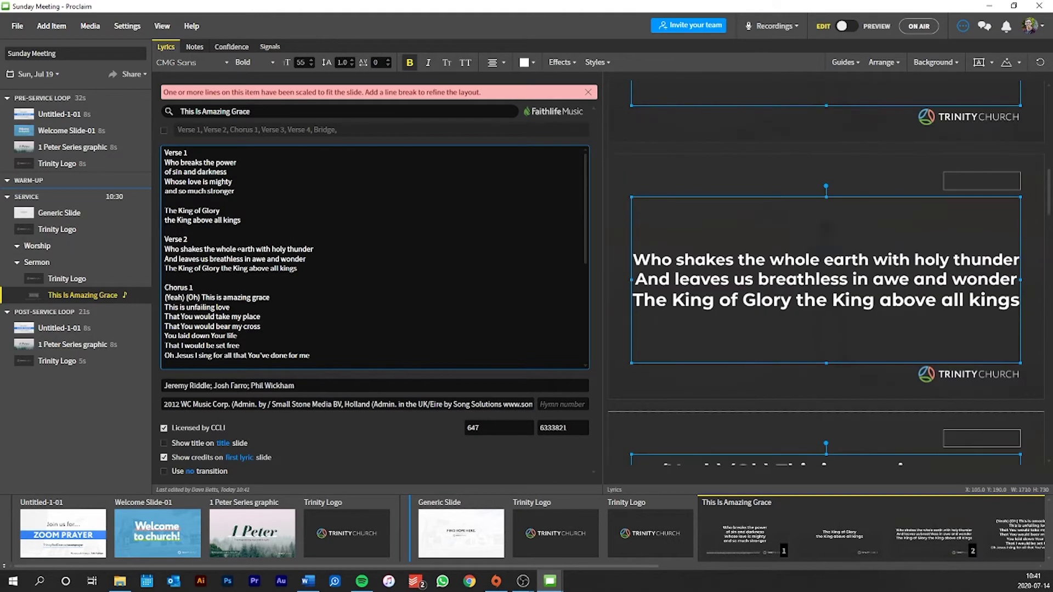
- Break Verse 2 after 'earth' and 'breathless' and move its King of Glory refrain to a two-line slide
left_click(255, 249)
key("Return")
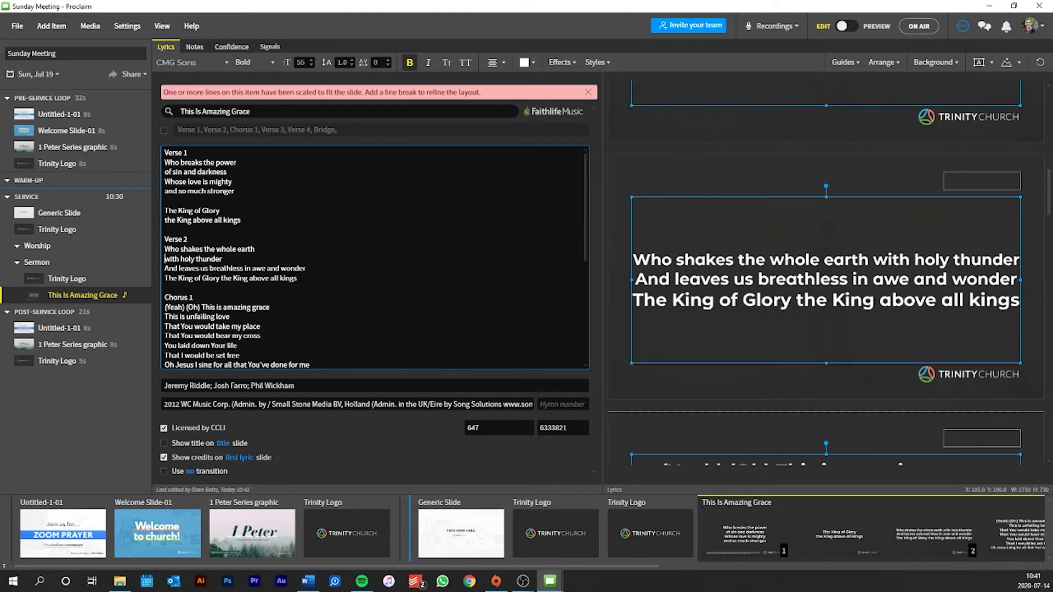
left_click(243, 268)
key("Return")
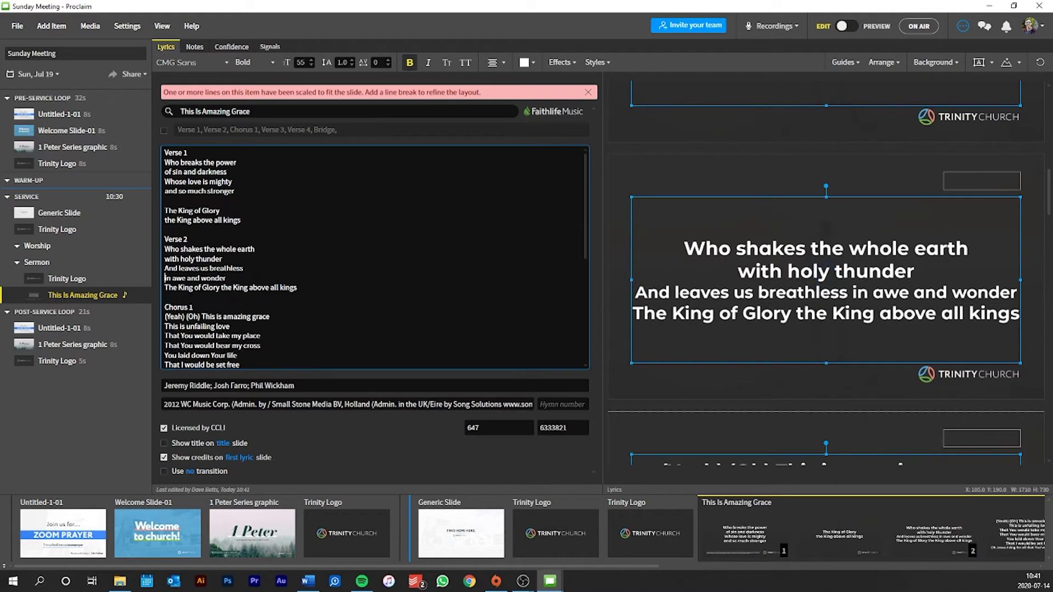
left_click(225, 278)
key("Return")
left_click(220, 297)
key("Return")
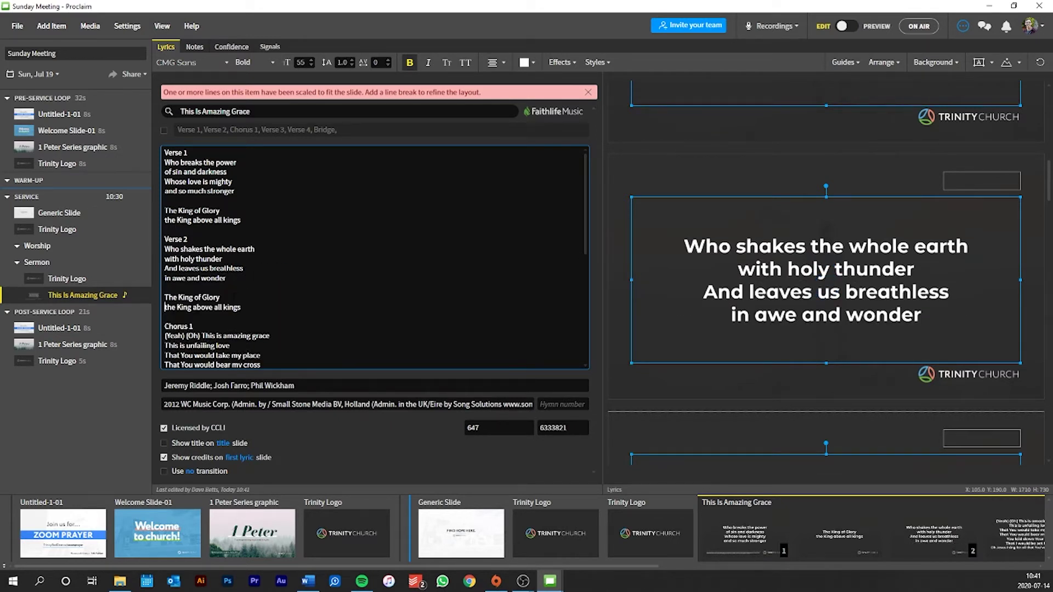
scroll(375, 258, "down", 3)
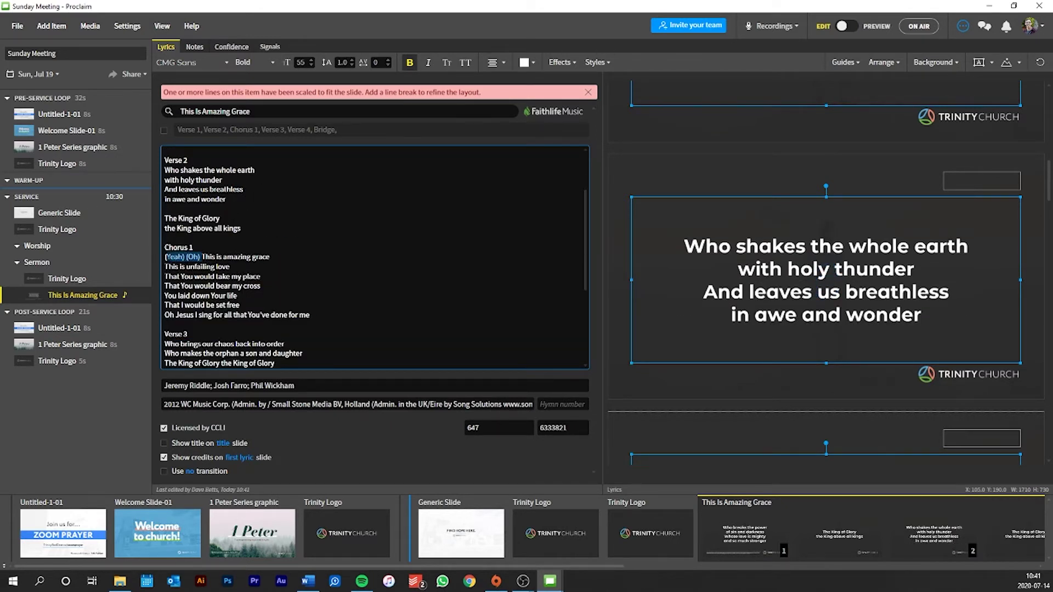
- Delete '(Yeah) (Oh)' from the chorus and split it into two slides after 'bear my cross'
left_click_drag(202, 257, 165, 257)
key("BackSpace")
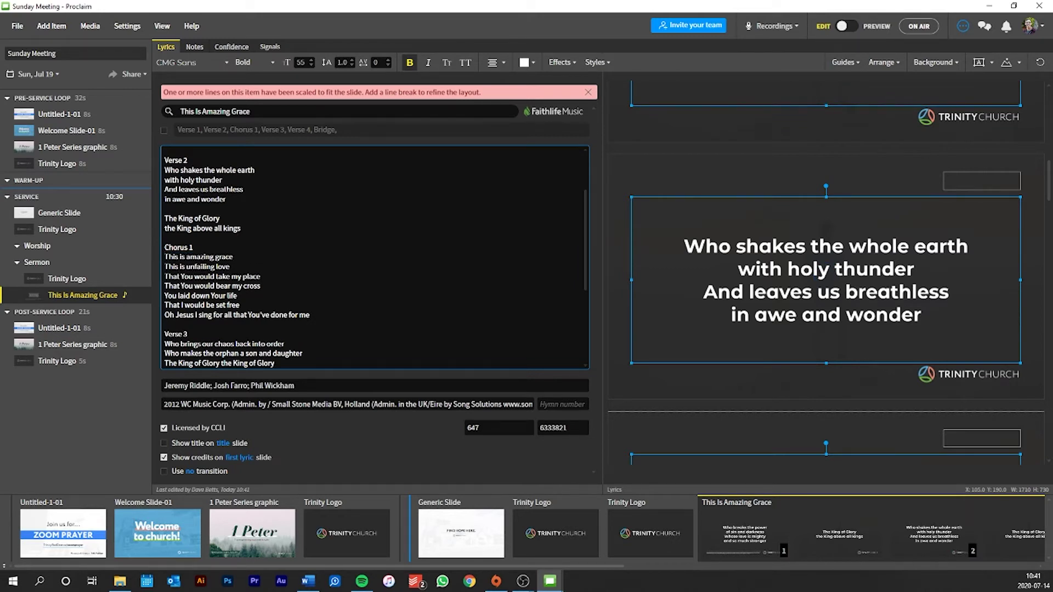
left_click(274, 283)
key("Return")
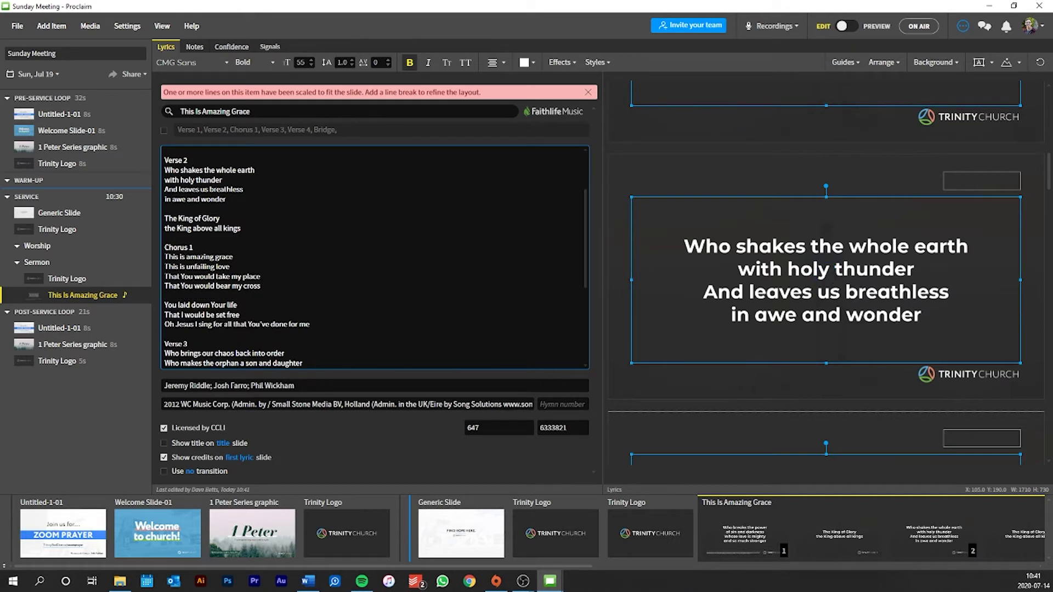
key("BackSpace")
key("Return")
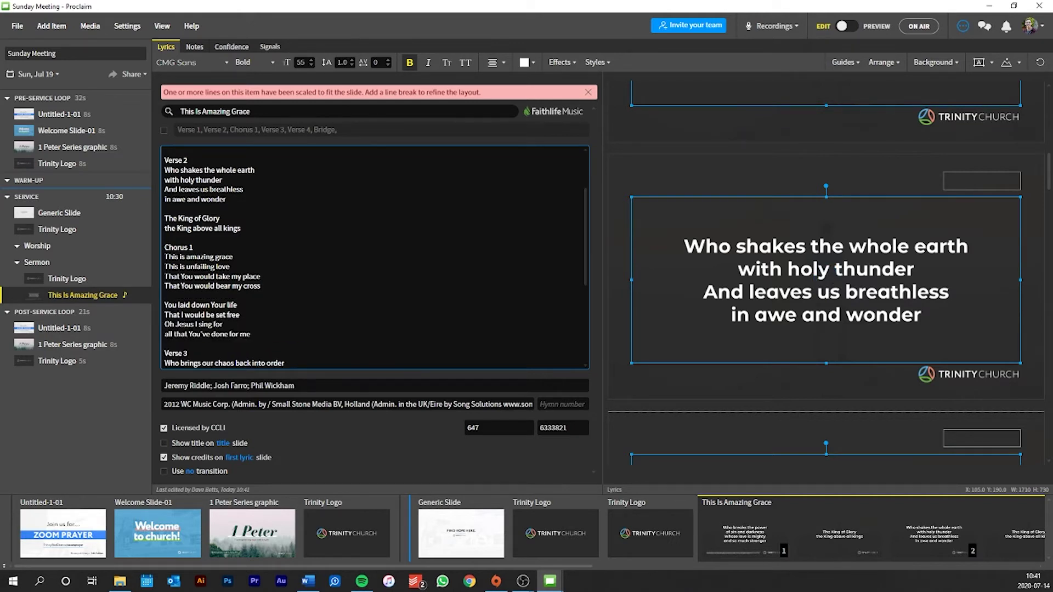
scroll(374, 257, "down", 3)
- Break Verse 3 after 'chaos' and 'orphan', starting a new slide after 'a son and daughter'
left_click(235, 284)
key("Delete")
key("Return")
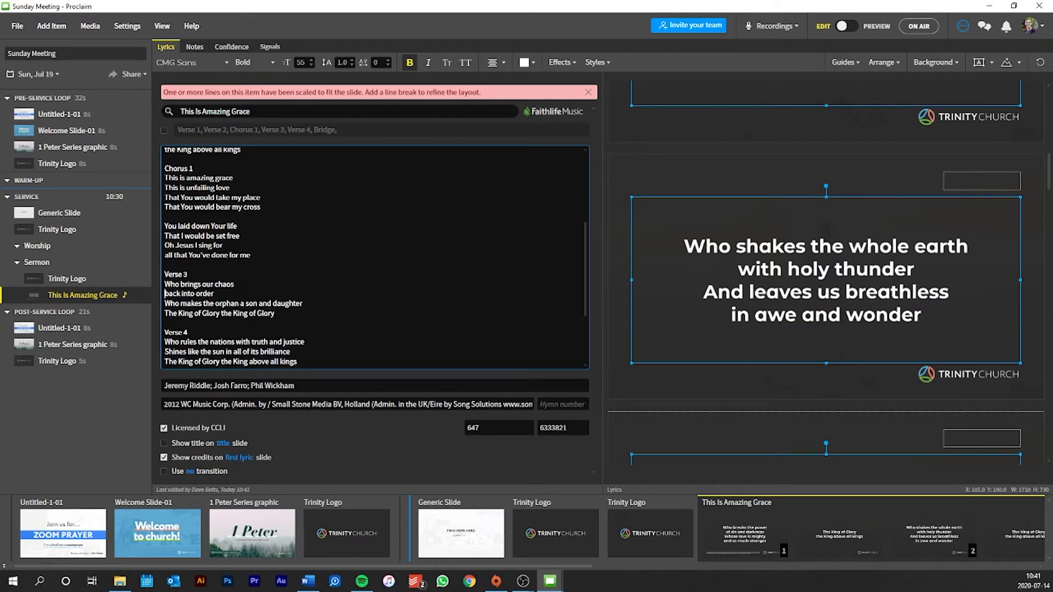
left_click(241, 303)
key("Delete")
key("Return")
key("End")
key("Return")
scroll(214, 318, "down", 2)
- Split Verse 3's King of Glory line in two and break Verse 4's first line after 'nations'
left_click(221, 279)
key("Delete")
key("Return")
scroll(221, 279, "down", 3)
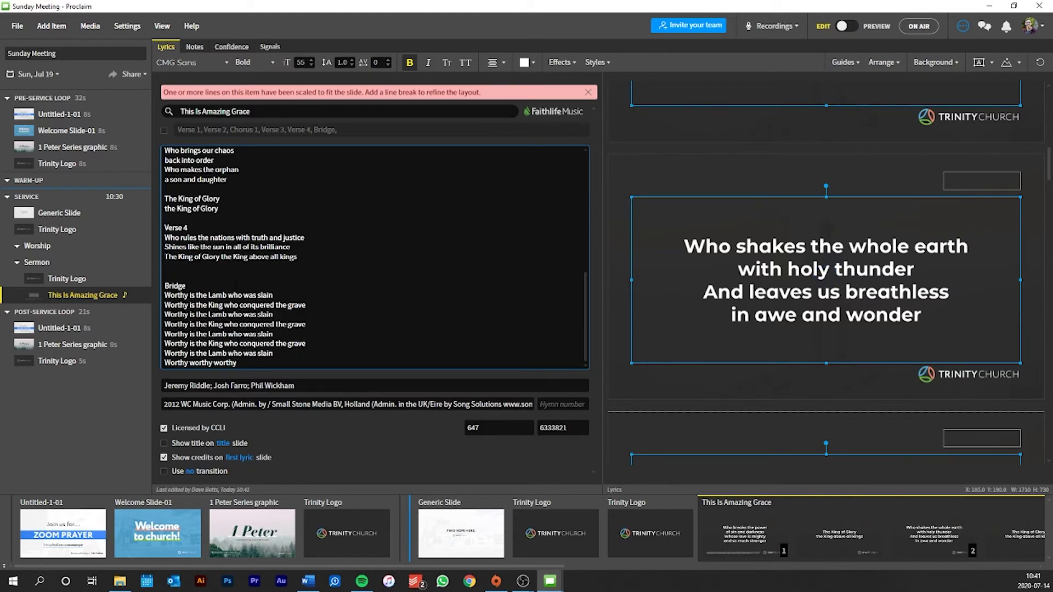
scroll(374, 258, "up", 2)
left_click(235, 264)
key("Delete")
key("Return")
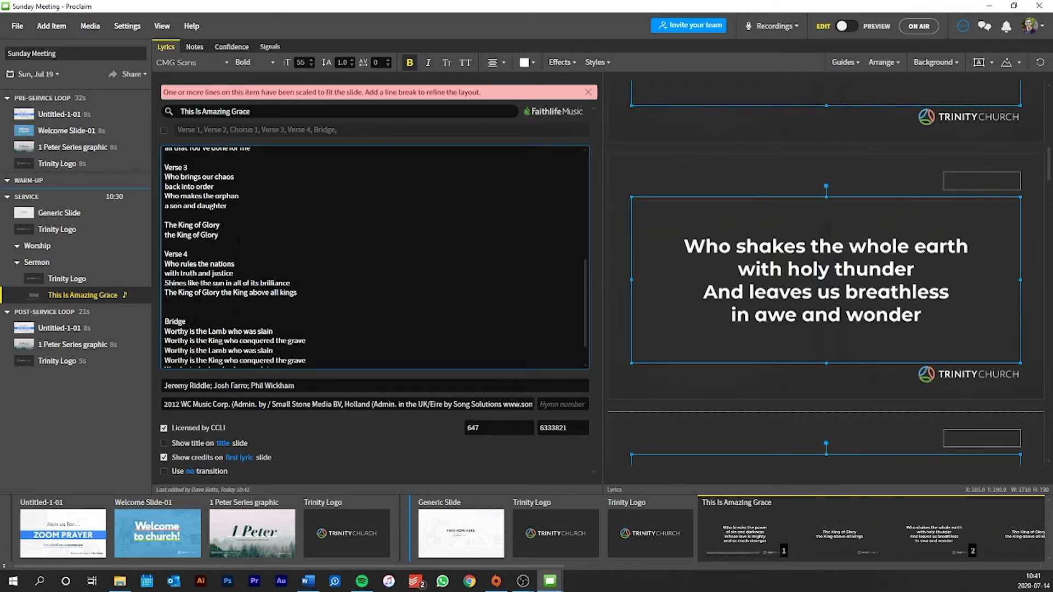
- Split Verse 4's 'Shines like the sun' line and put its King of Glory refrain on its own slide
key("Delete")
key("Return")
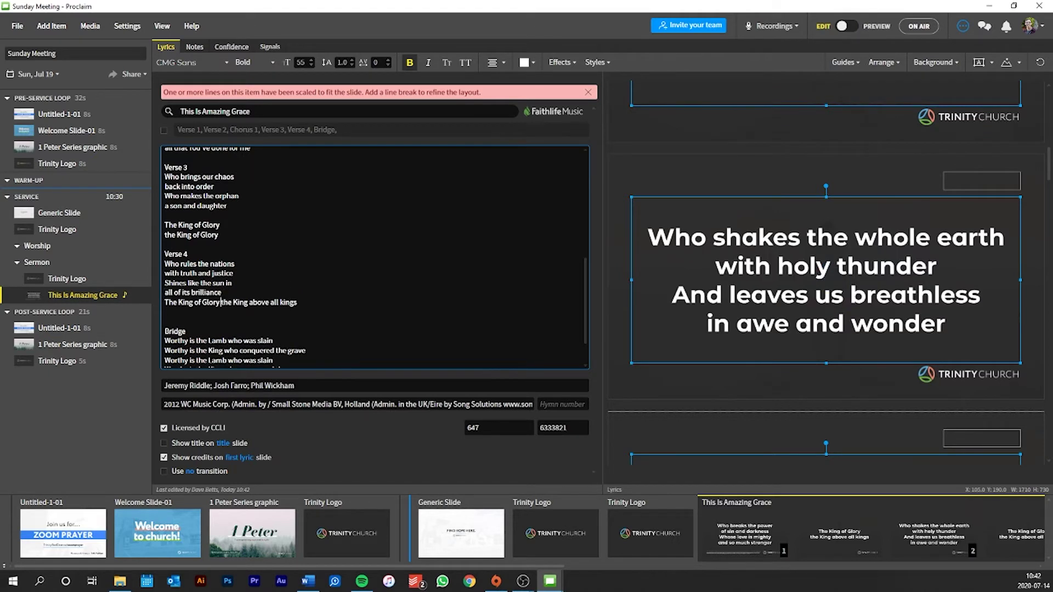
key("Return")
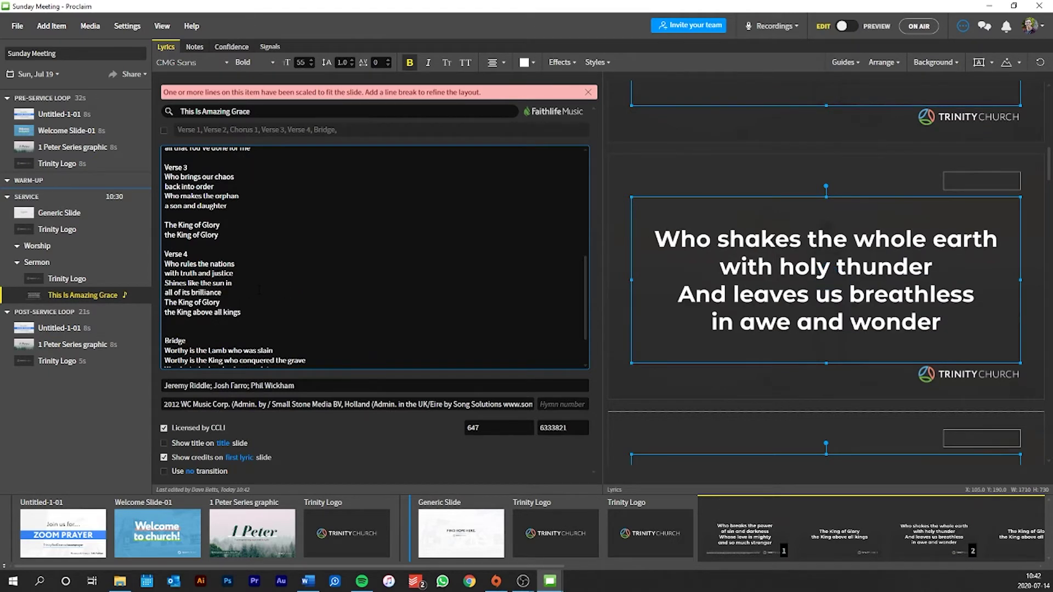
key("Return")
scroll(259, 290, "down", 2)
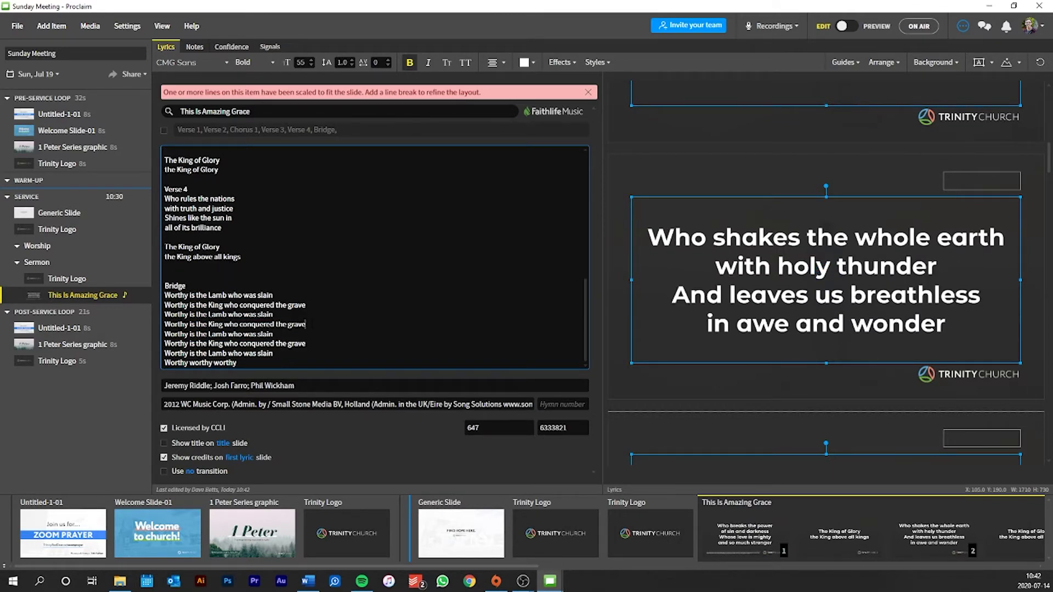
- End the first Bridge slide after four lines and break 'Worthy is the Lamb who was slain' after 'Lamb'
key("Return")
scroll(683, 317, "down", 3)
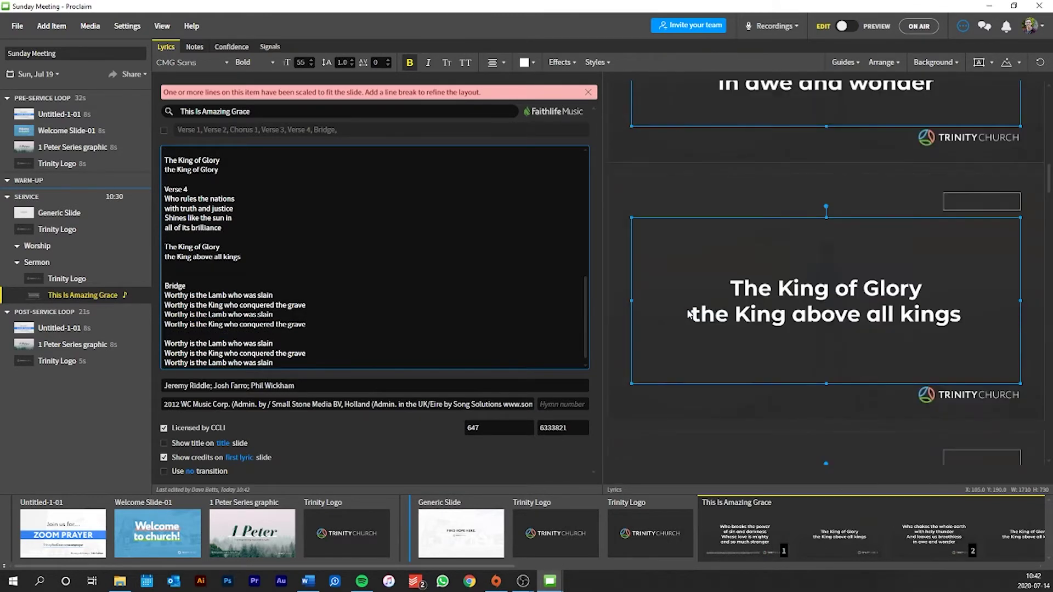
scroll(706, 317, "up", 2)
scroll(759, 277, "down", 4)
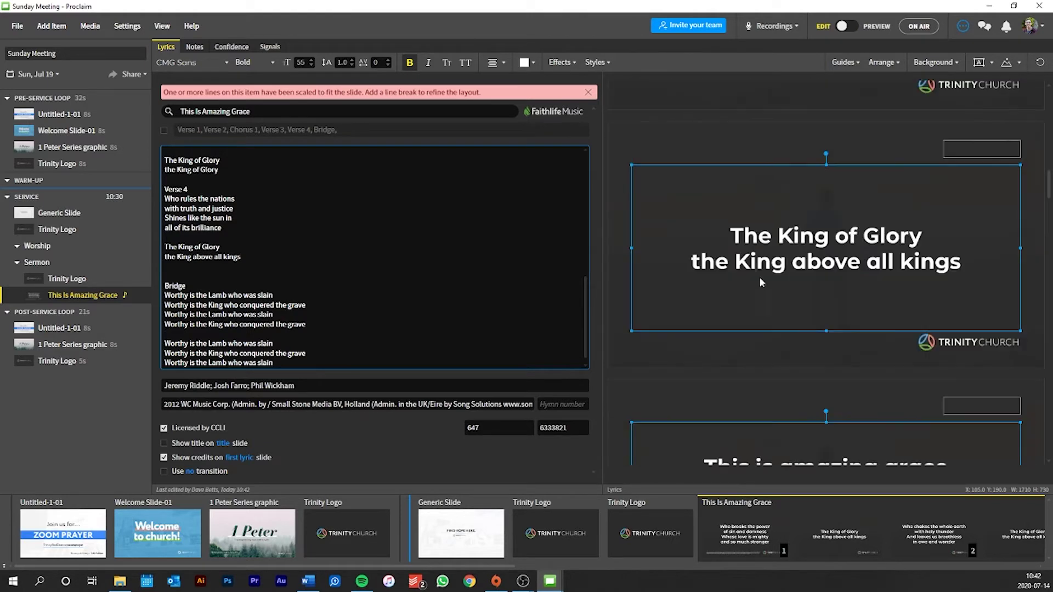
scroll(761, 280, "down", 6)
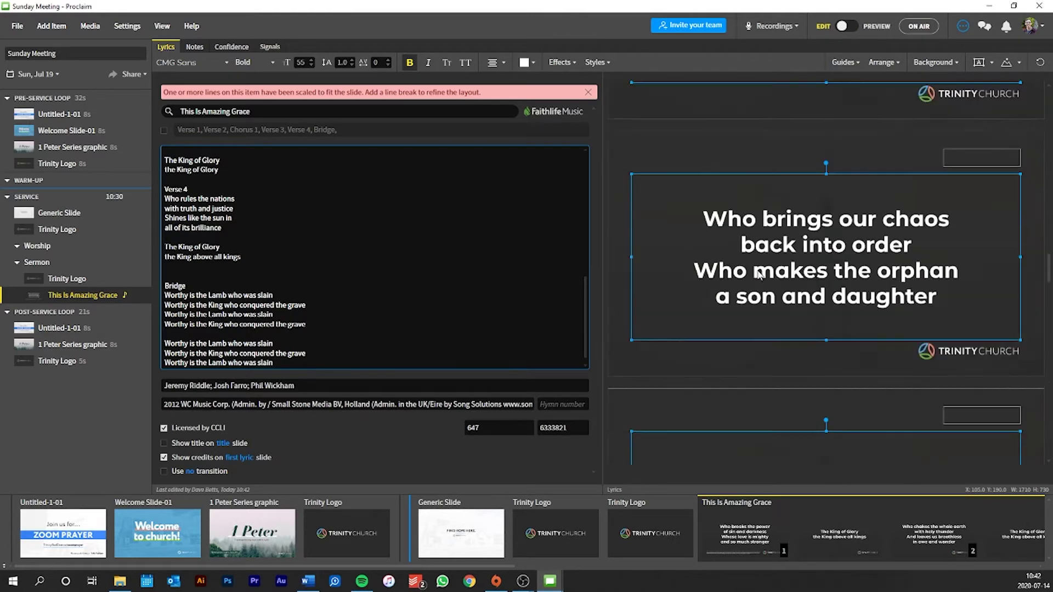
scroll(757, 274, "down", 6)
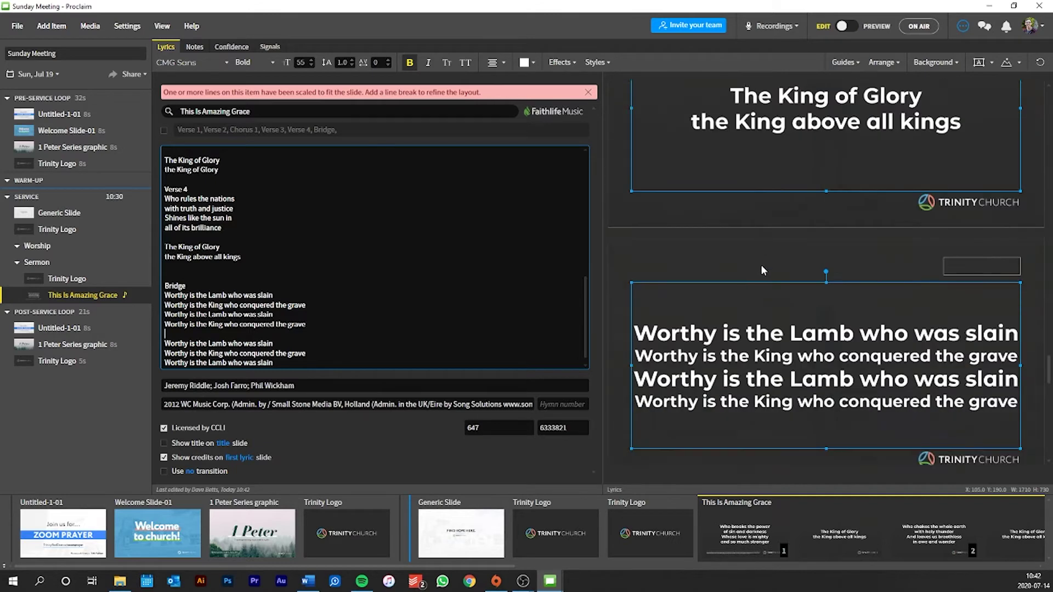
left_click(165, 334)
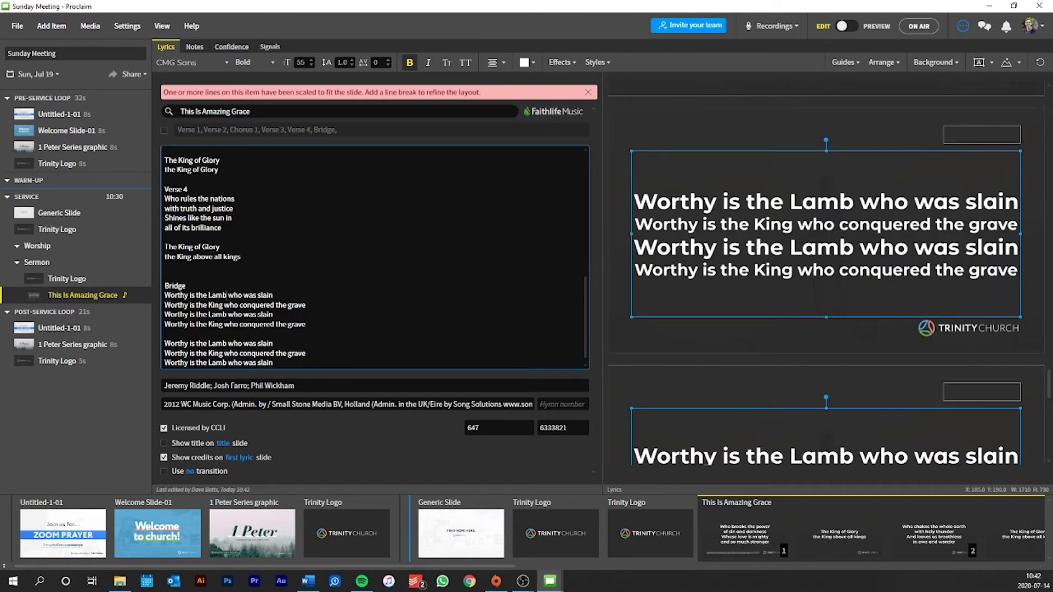
left_click(226, 295)
key("Return")
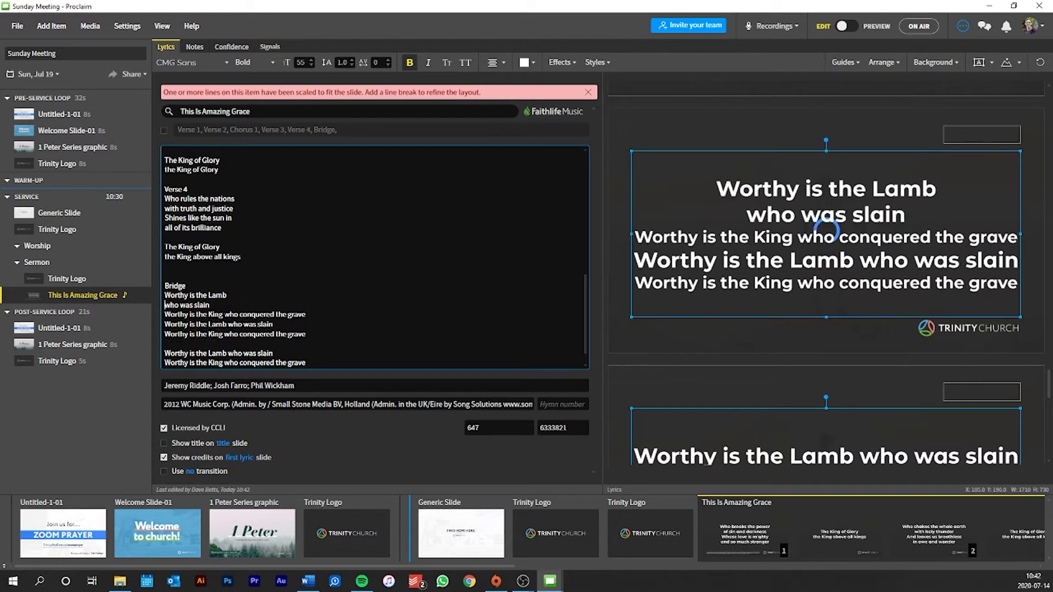
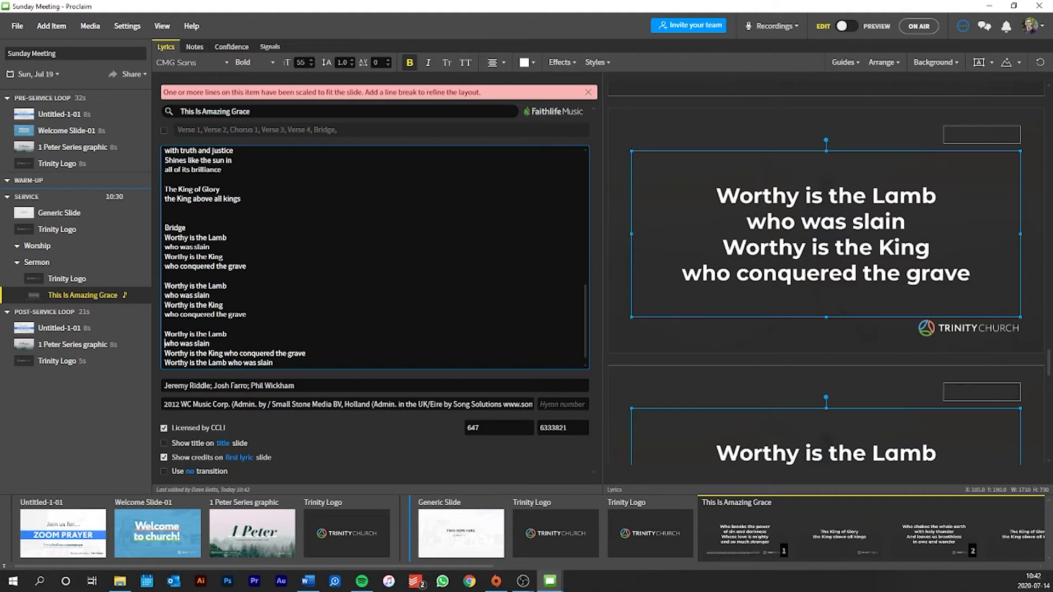
- Split the long Worthy bridge lines and start a new slide before the closing chorus lines
key("Down")
key("ctrl+Right")
key("ctrl+Right")
key("ctrl+Right")
key("ctrl+Right")
key("Return")
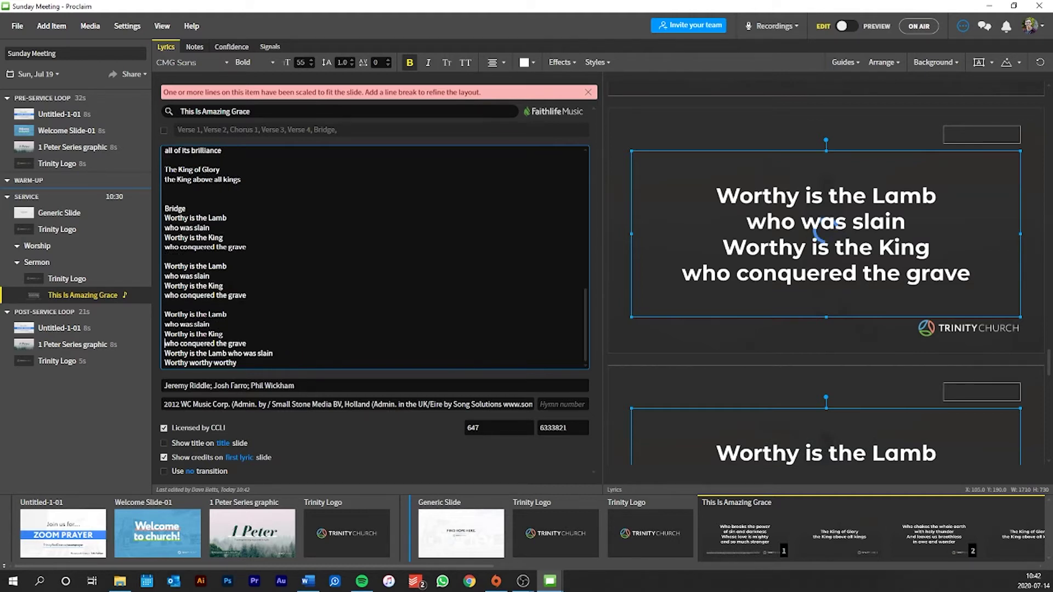
key("Return")
key("Up")
key("Return")
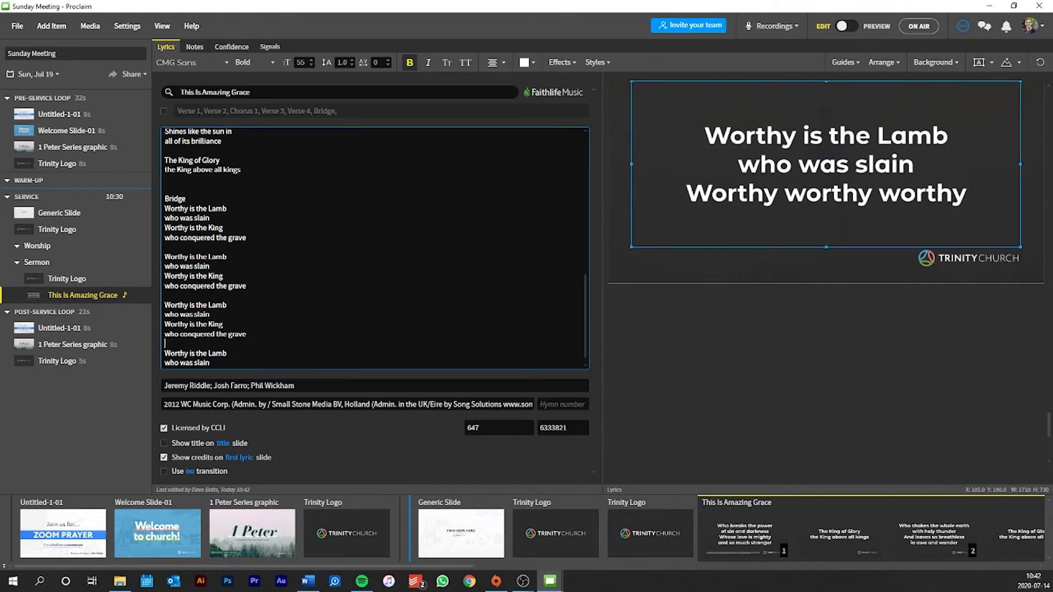
scroll(767, 224, "up", 5)
scroll(784, 217, "up", 6)
scroll(1050, 233, "up", 10)
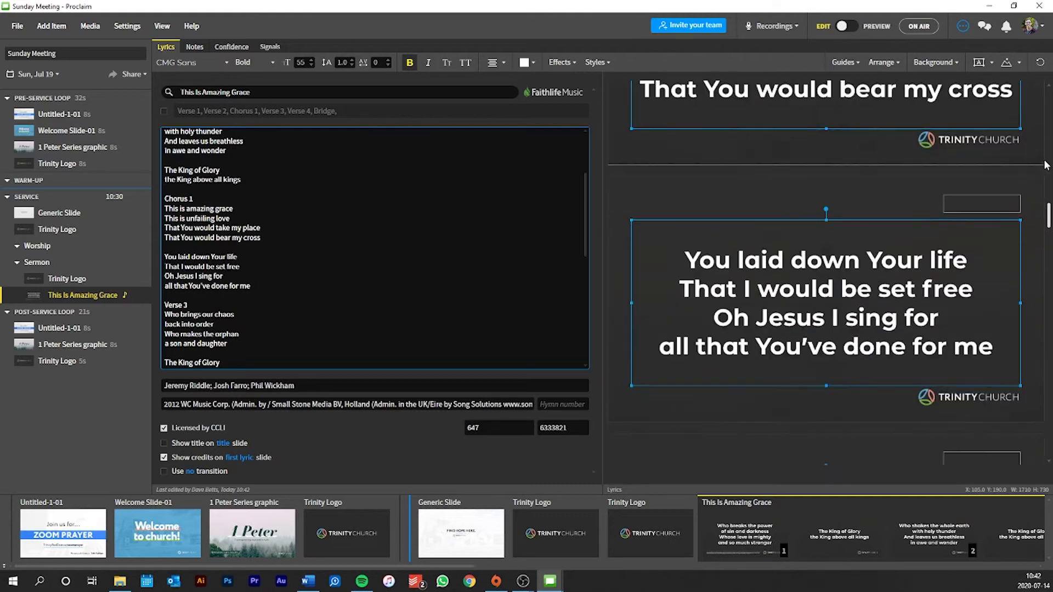
- Preview the song's slides in the grid, from The King of Glory through This is amazing grace
left_click(163, 470)
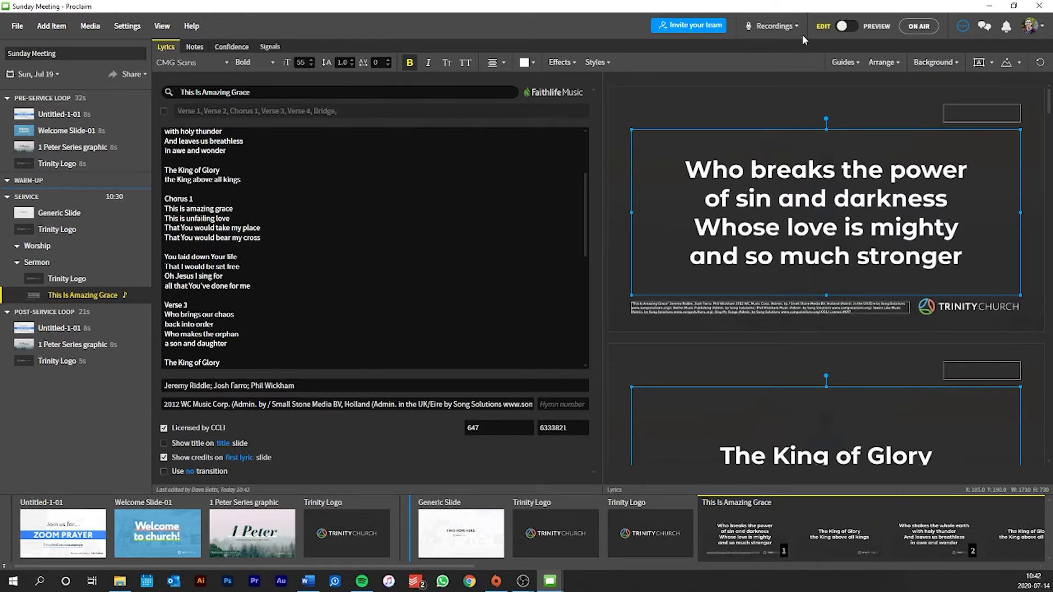
left_click(854, 27)
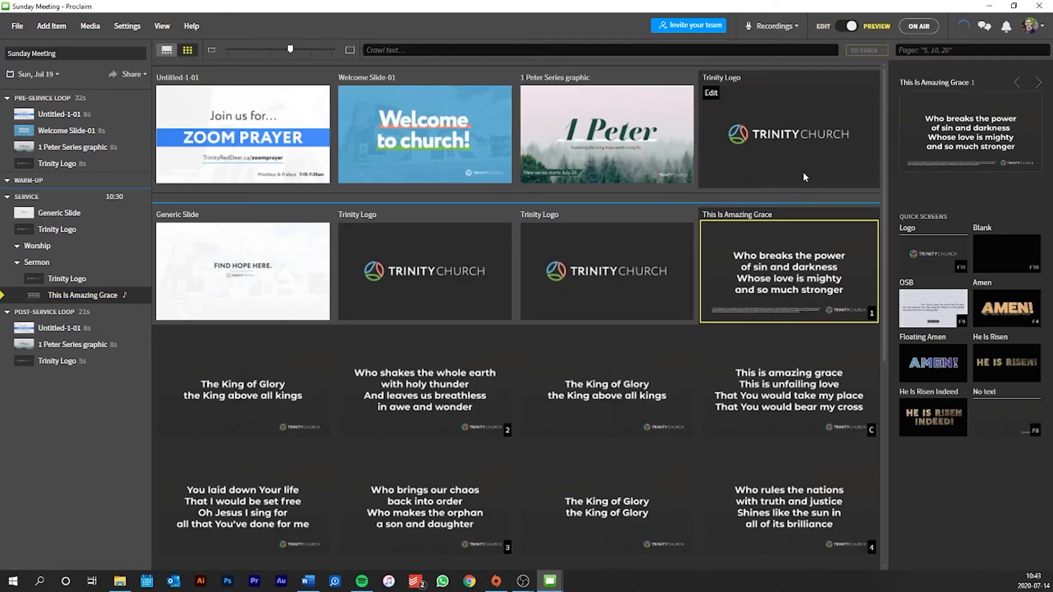
left_click(257, 406)
left_click(420, 399)
left_click(613, 407)
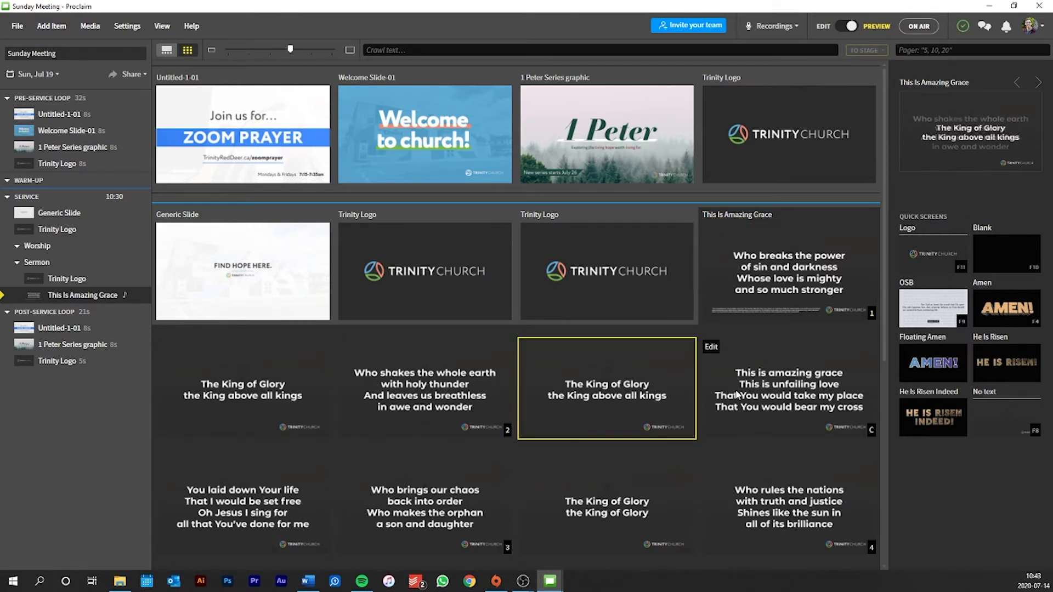
left_click(767, 381)
left_click(778, 305)
left_click(711, 231)
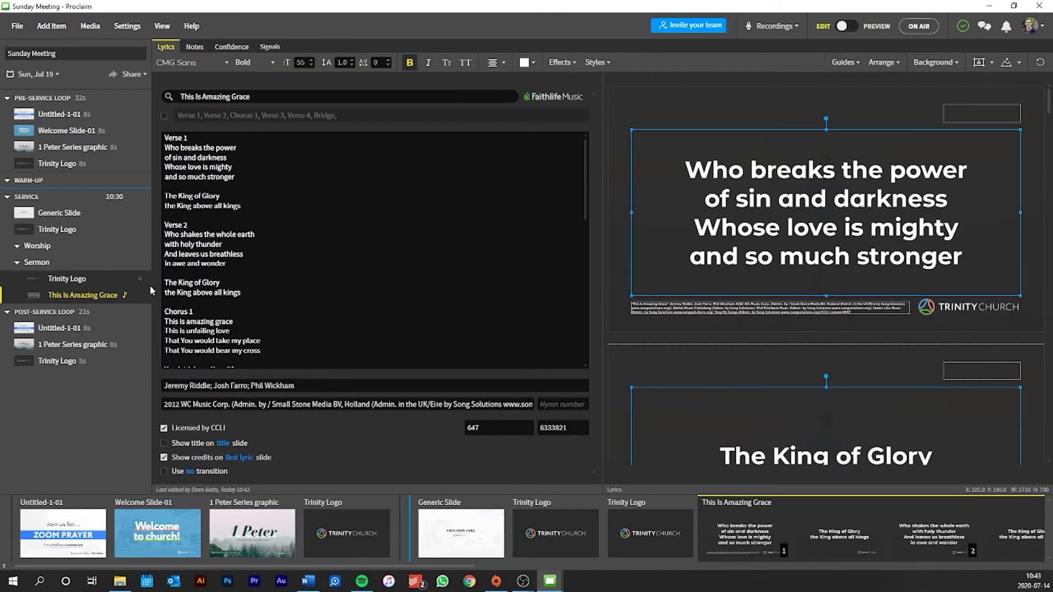
- Tick 'Use no transition' and re-check the slides in preview before returning to Edit
left_click(163, 471)
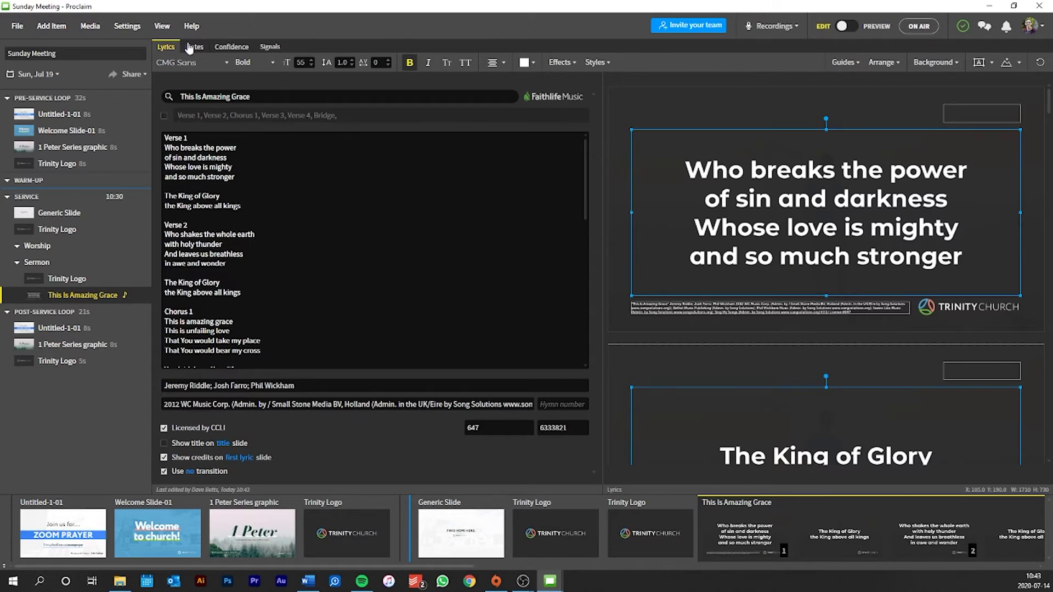
left_click(846, 26)
left_click(248, 400)
left_click(422, 395)
left_click(582, 391)
left_click(747, 397)
left_click(275, 387)
left_click(724, 264)
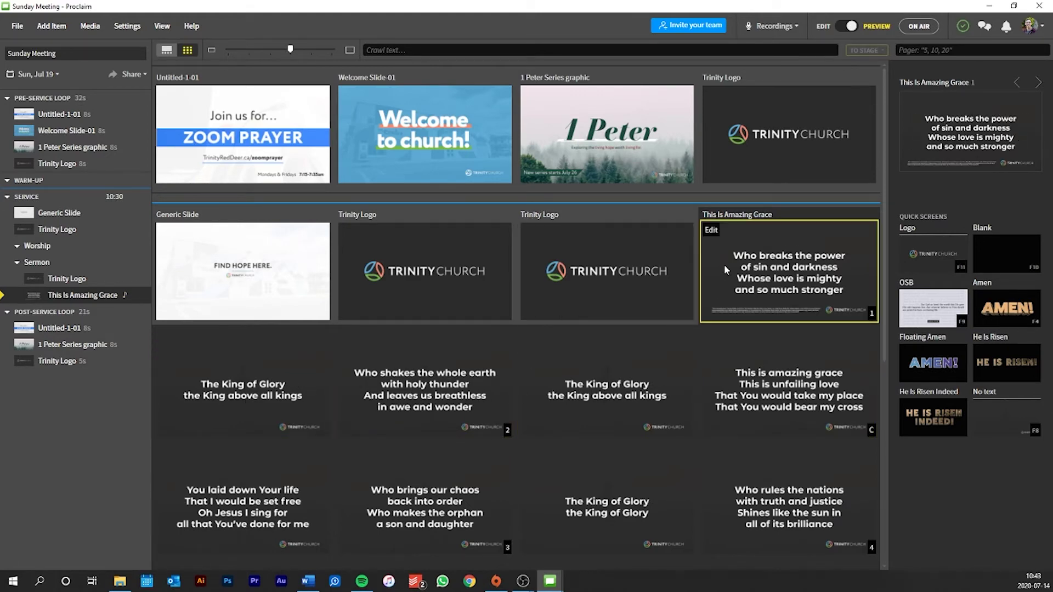
left_click(718, 230)
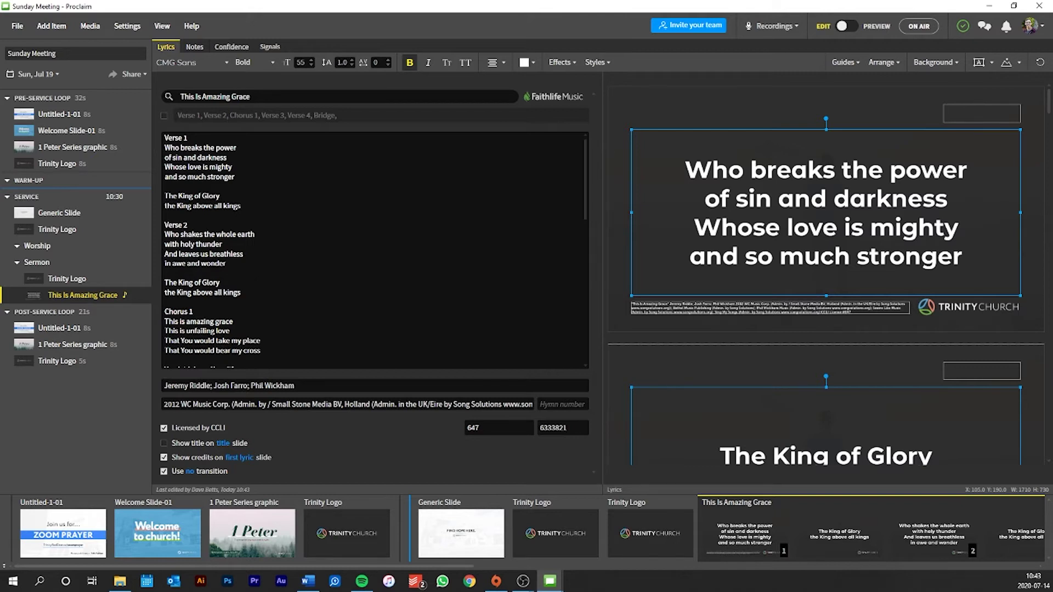
- Turn on custom order and add 'Blank,' and 'Chorus 1, Verse 3, Chorus 1' to the order field
left_click(163, 115)
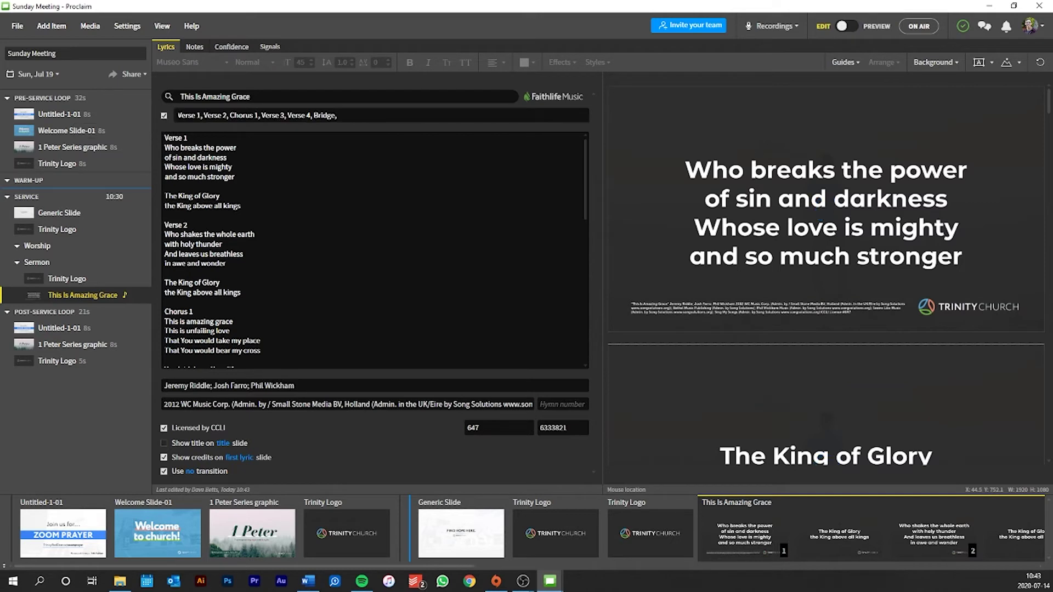
left_click(177, 115)
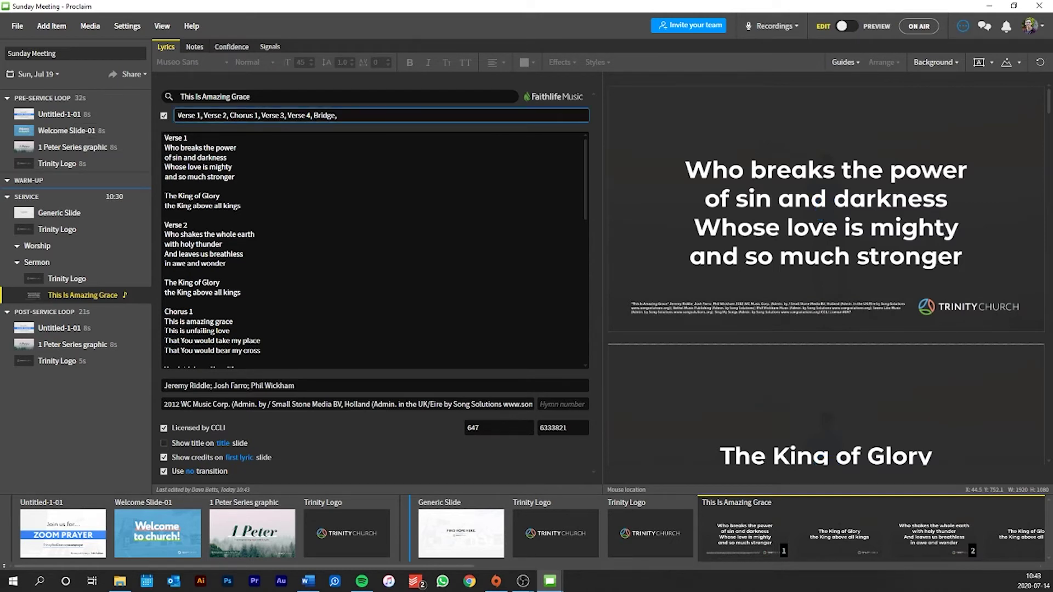
type("Blank,")
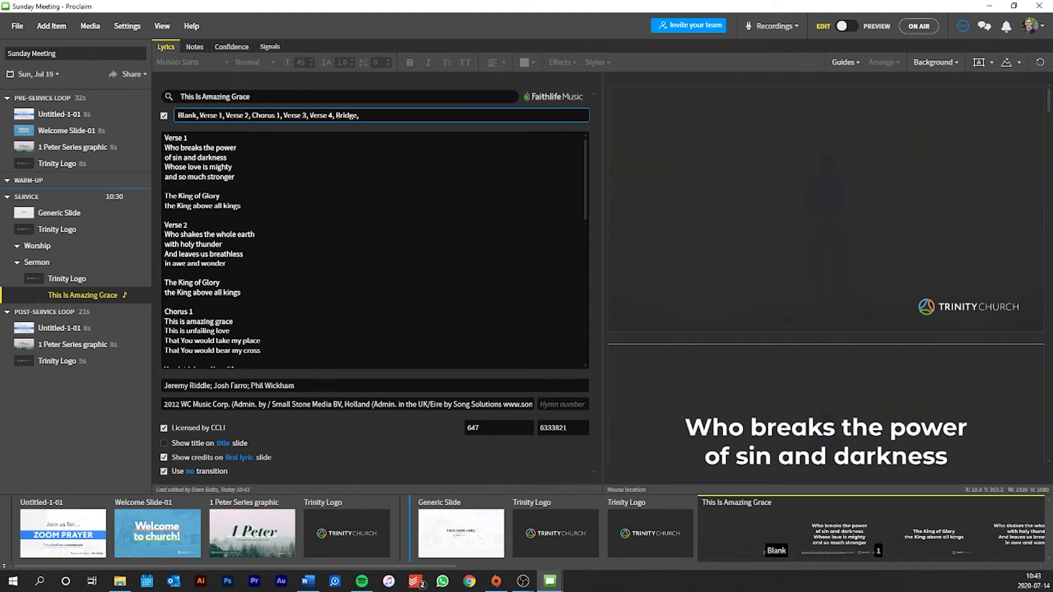
type("Chorus 1, Verse 3, Chorus 1,")
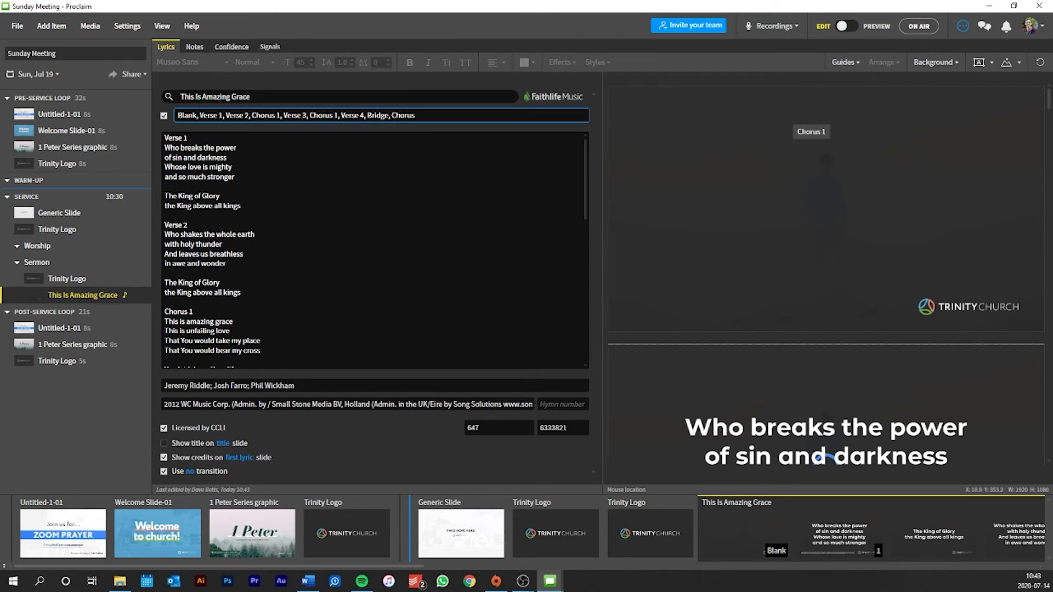
type(" 1")
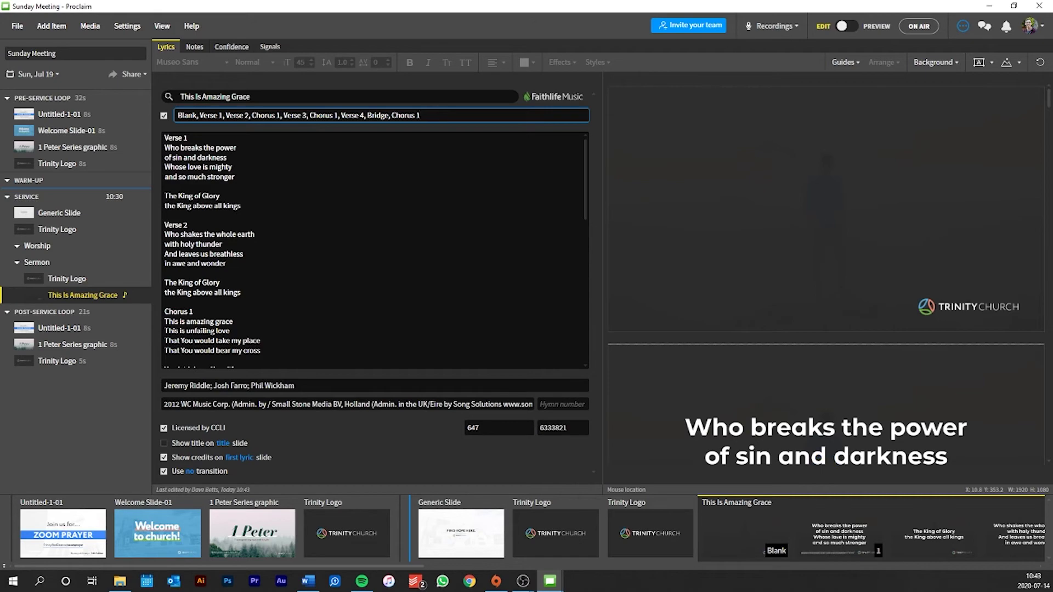
- Step through the reordered song in the preview grid, from the Blank opening to the This is amazing grace chorus
left_click(848, 26)
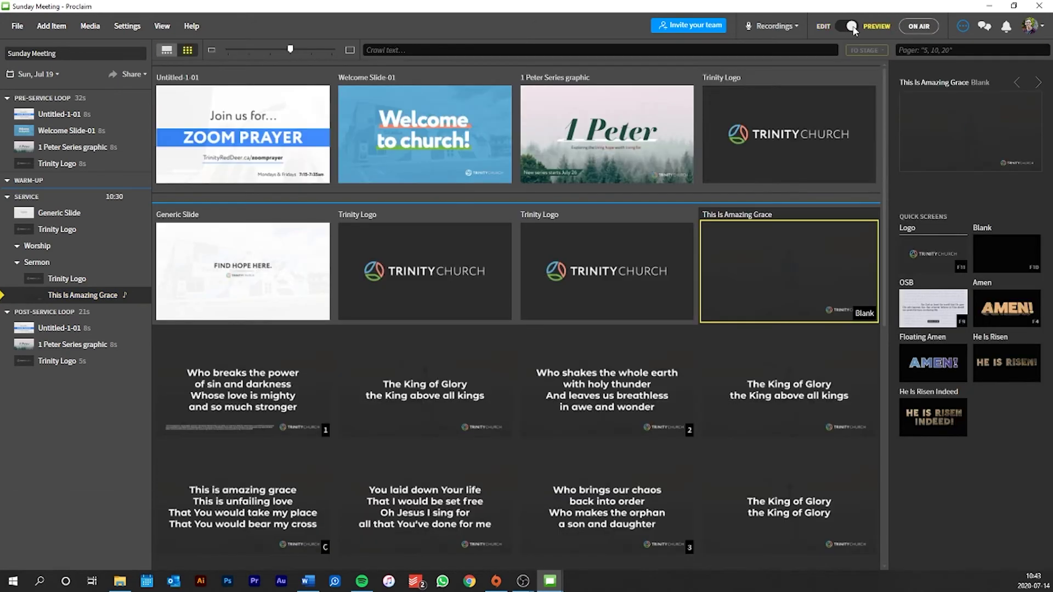
scroll(505, 361, "down", 5)
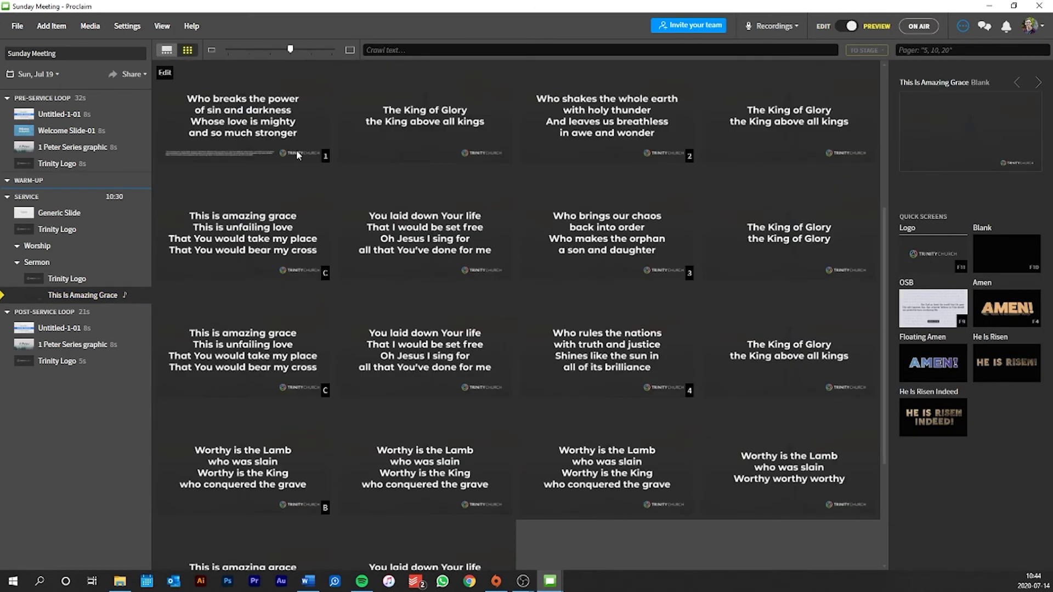
scroll(413, 162, "up", 4)
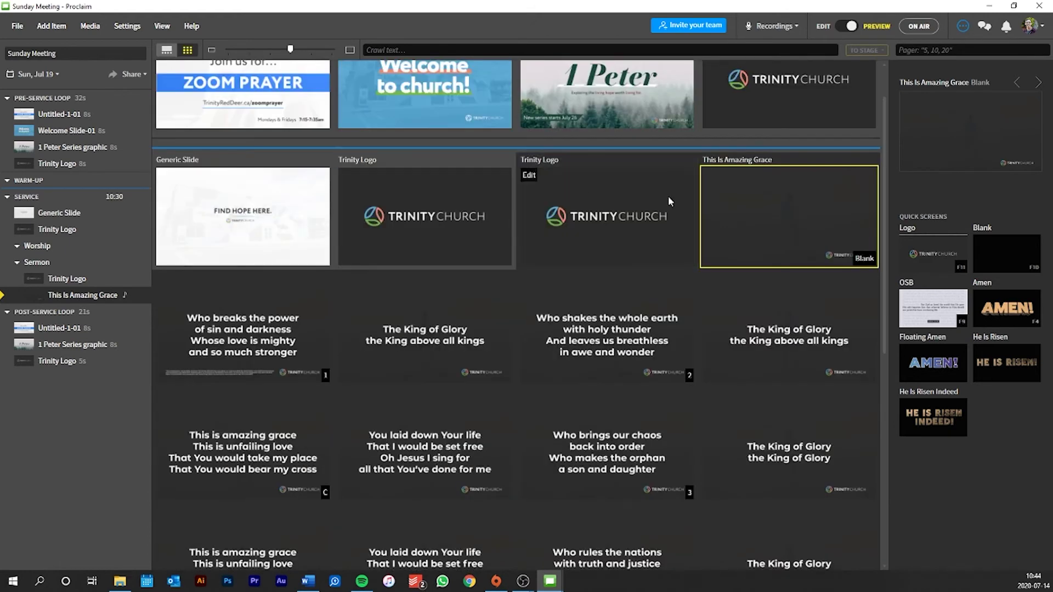
key("Right")
key("Right")
key("Left")
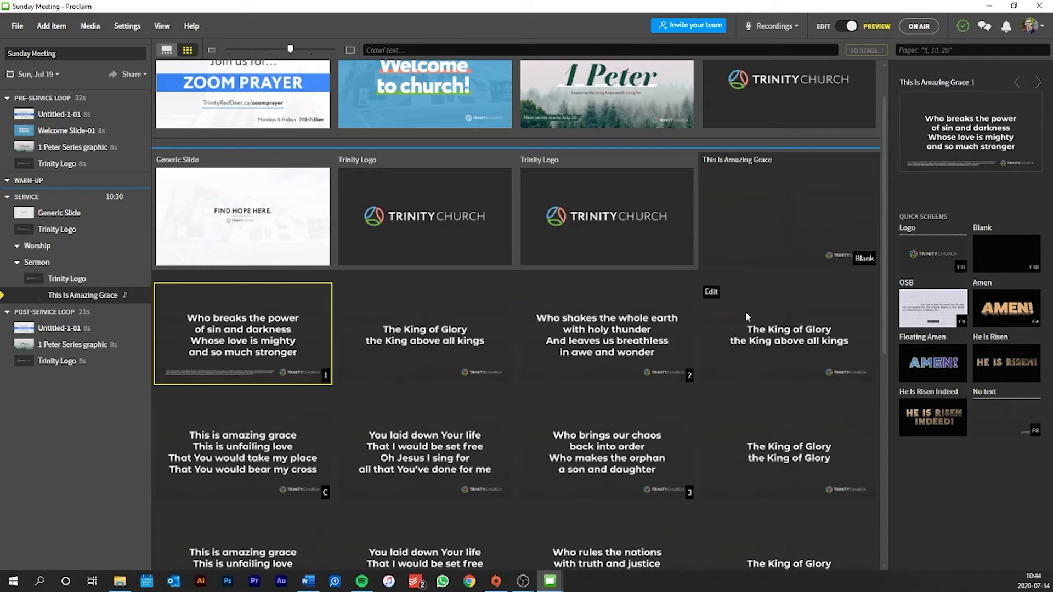
left_click(569, 340)
scroll(568, 340, "down", 1)
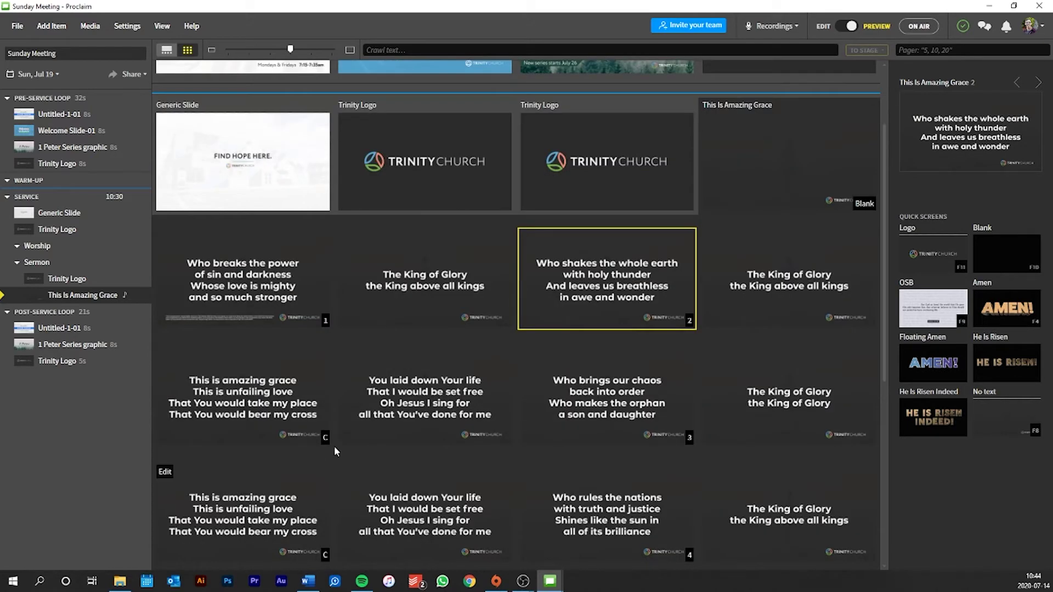
left_click(308, 439)
scroll(576, 395, "down", 3)
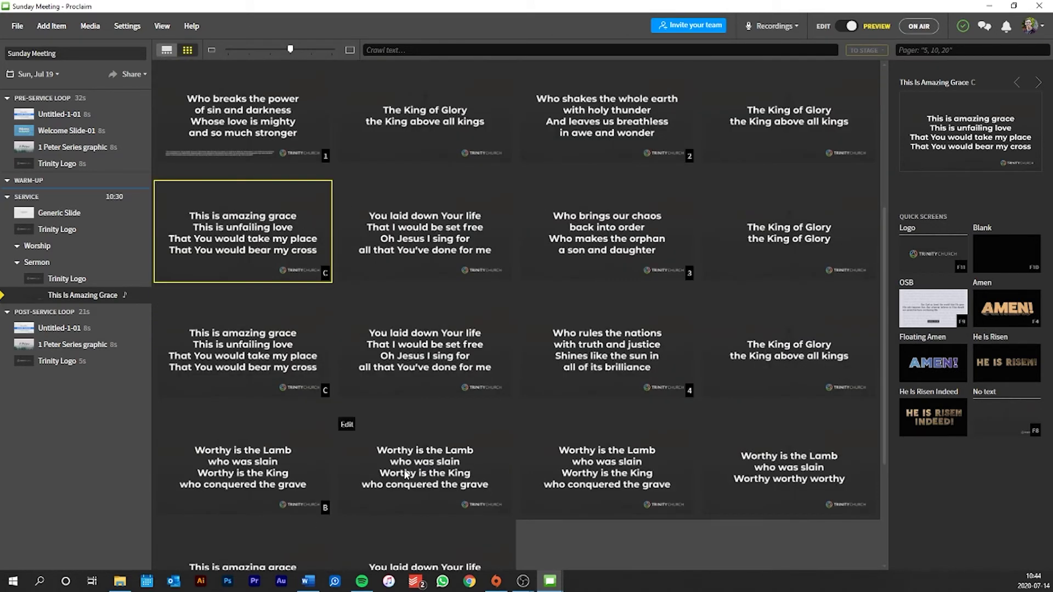
scroll(404, 464, "down", 3)
scroll(471, 405, "up", 6)
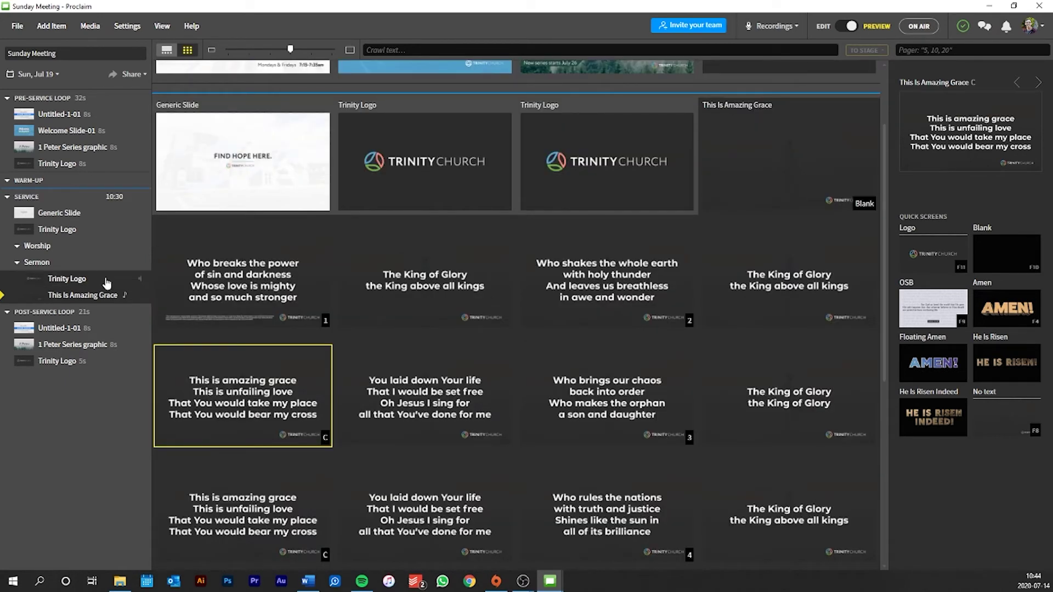
left_click(51, 25)
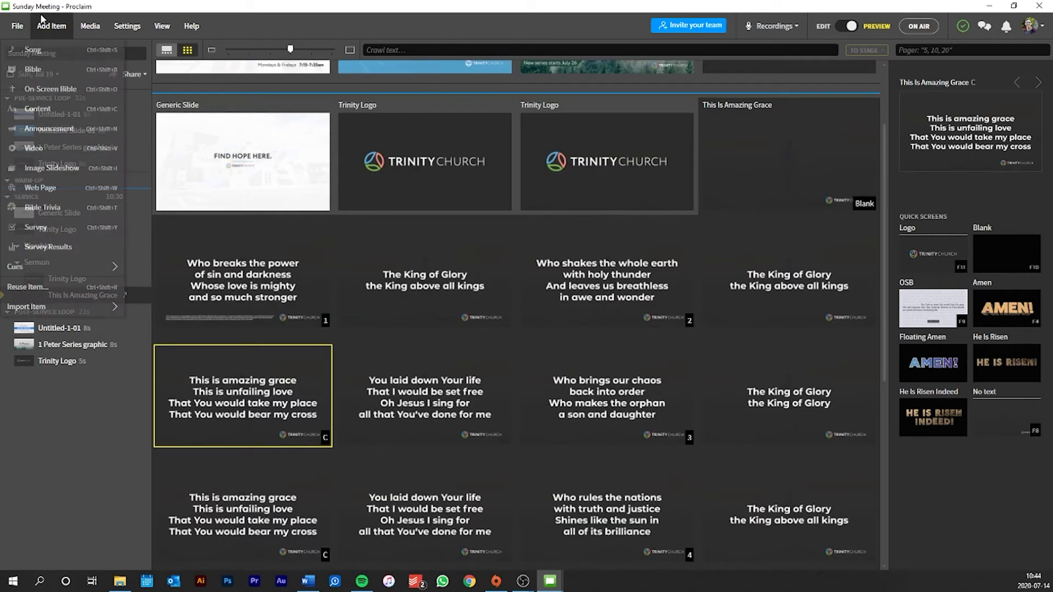
left_click(43, 48)
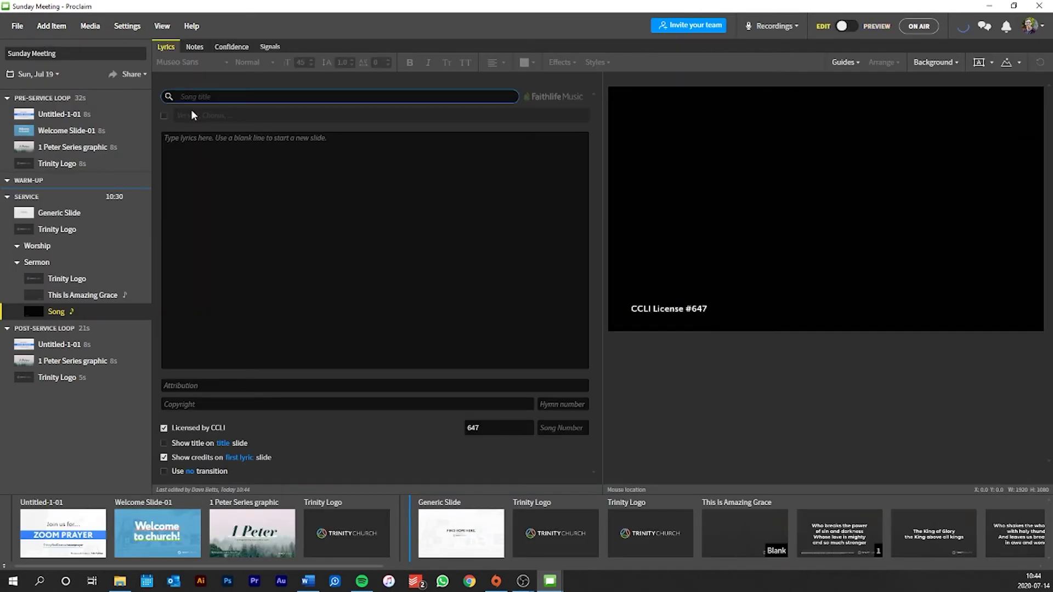
type("Great")
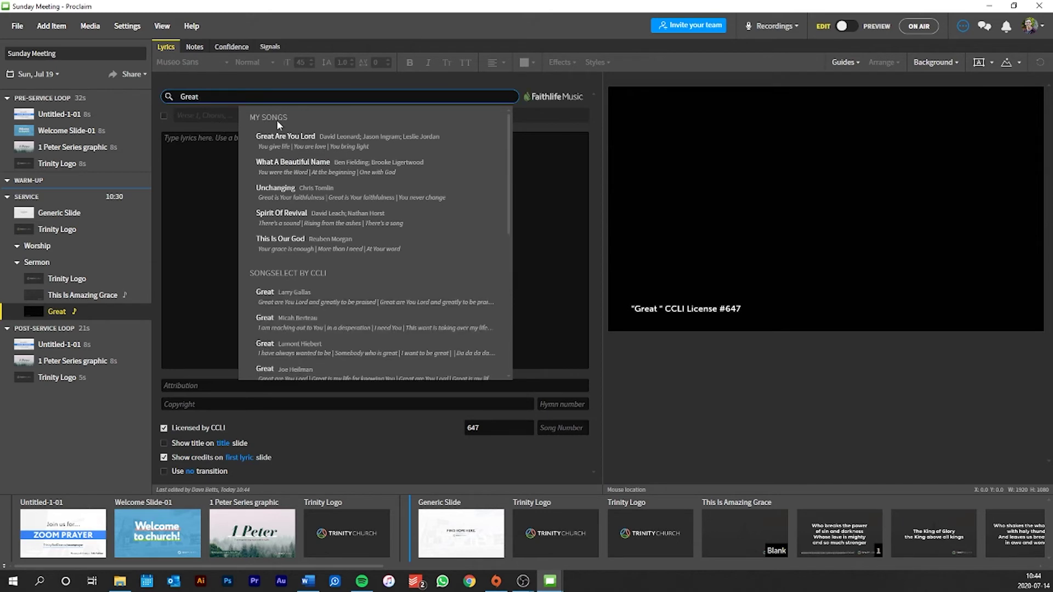
left_click(283, 136)
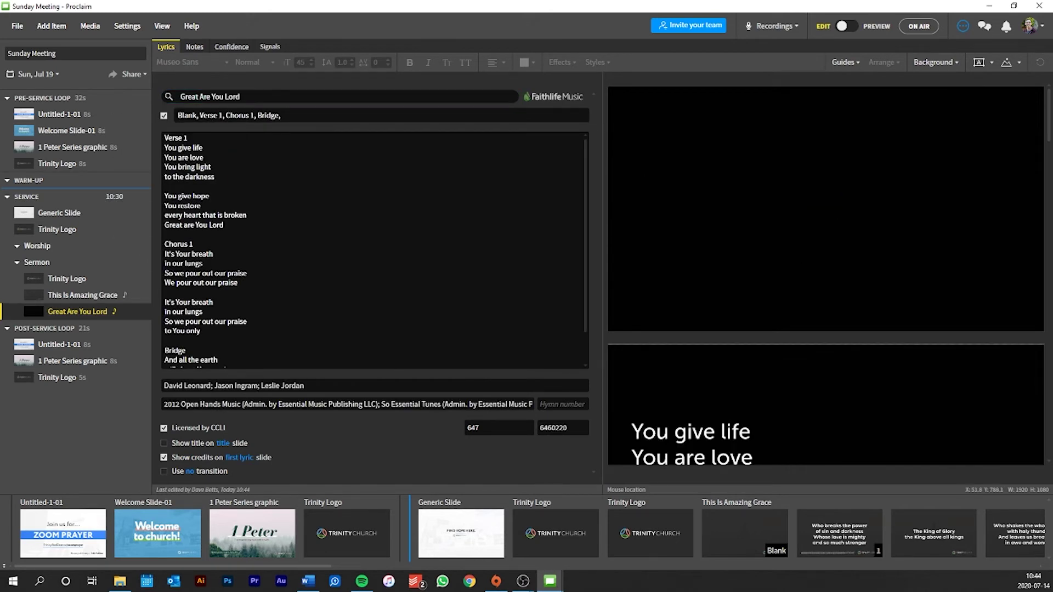
scroll(808, 271, "down", 8)
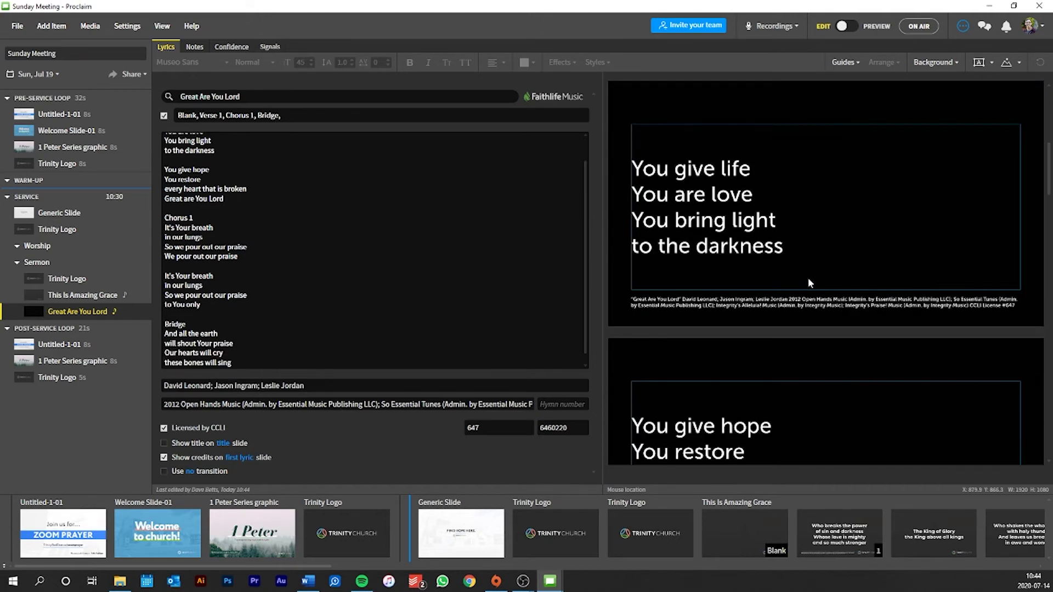
scroll(806, 286, "down", 6)
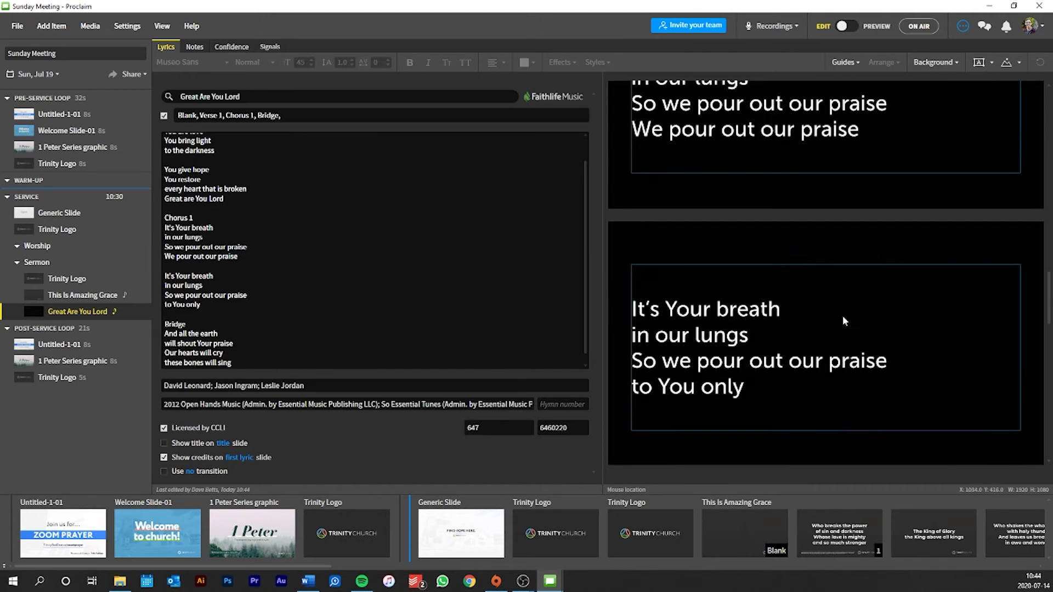
scroll(814, 323, "down", 3)
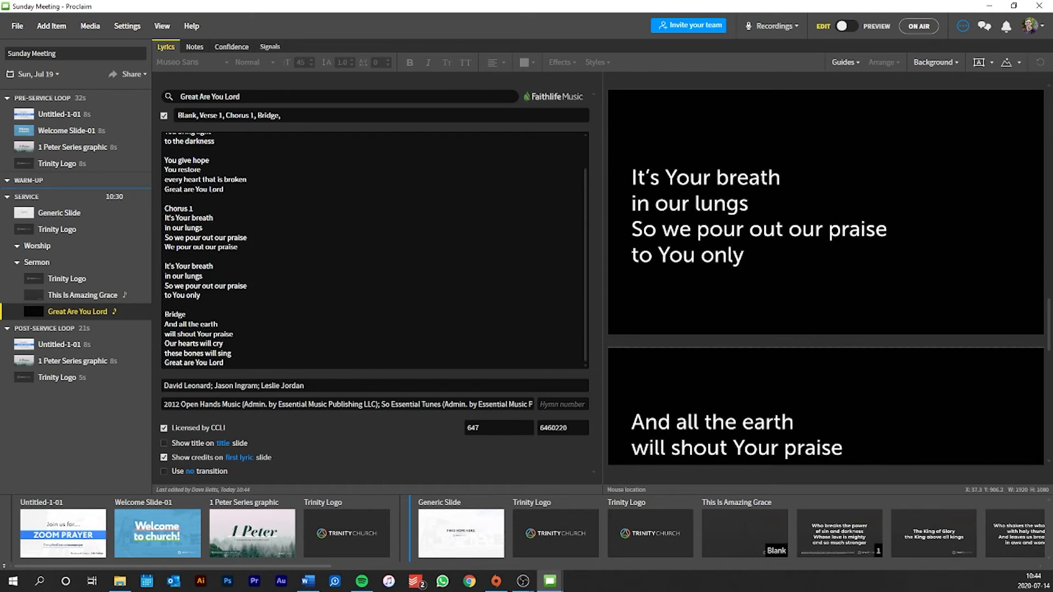
scroll(269, 247, "up", 2)
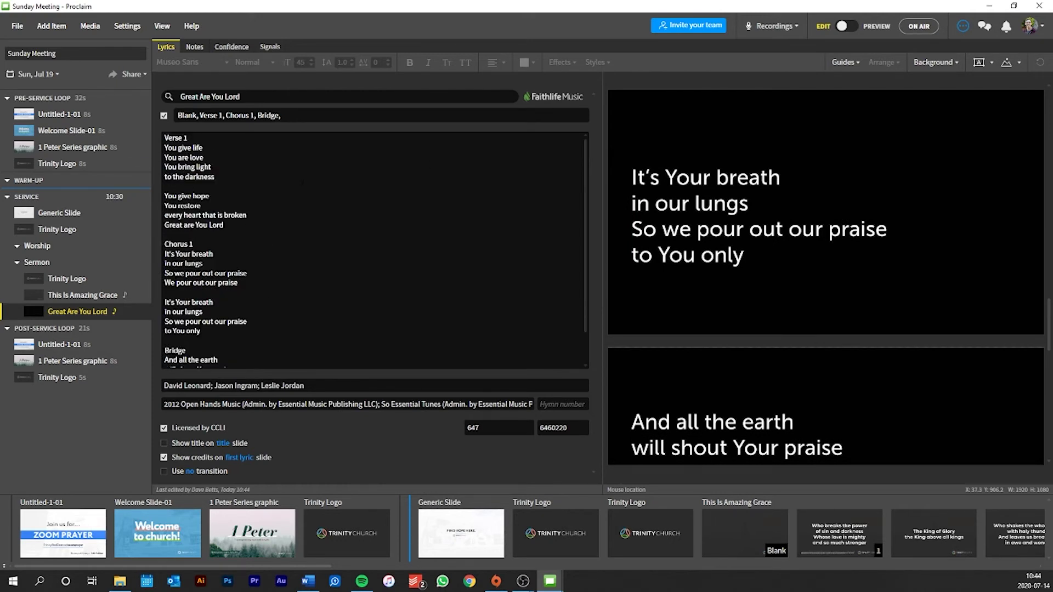
- Apply the Trinity Church text style to the lyrics and make the text white
left_click(201, 205)
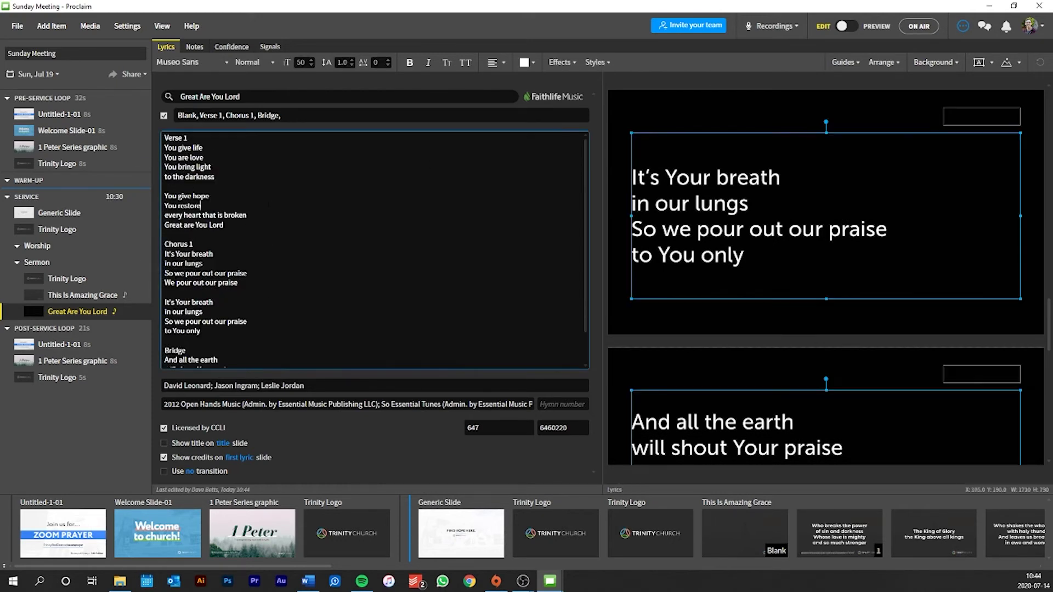
left_click(597, 62)
left_click(534, 319)
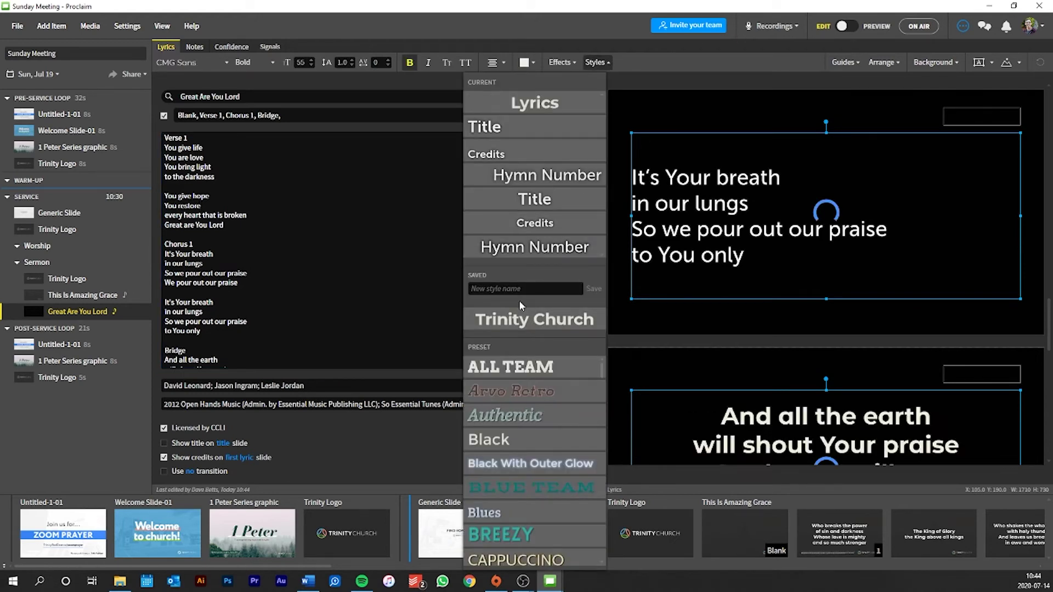
left_click(764, 235)
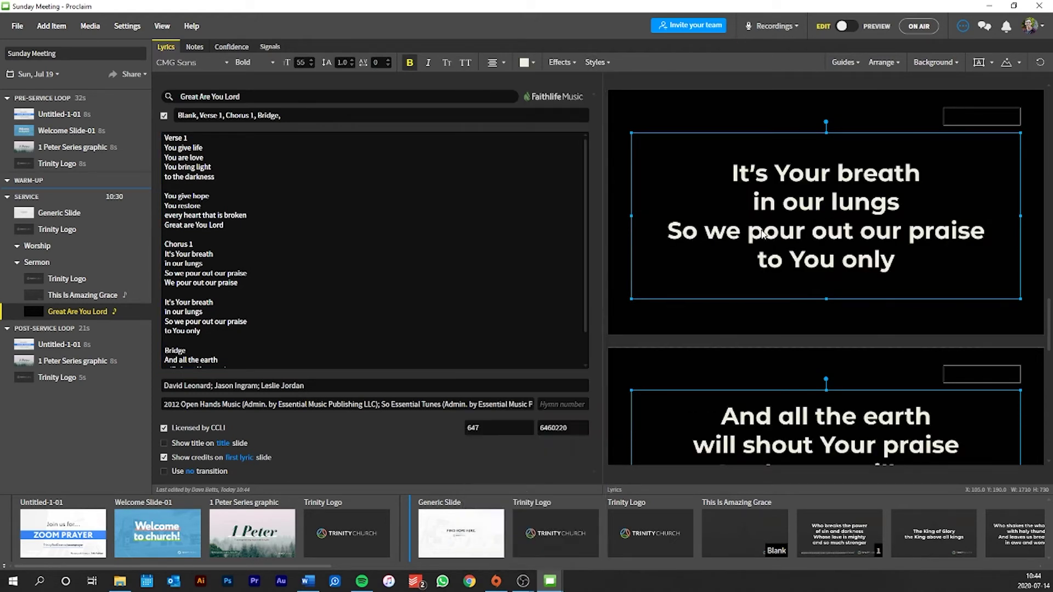
left_click(534, 64)
left_click(430, 99)
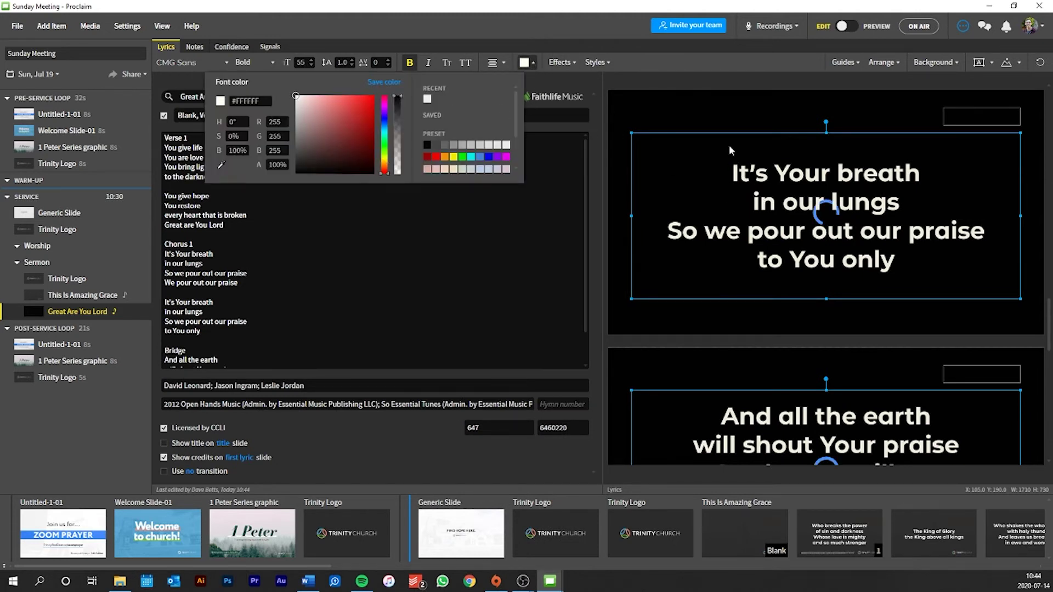
left_click(727, 121)
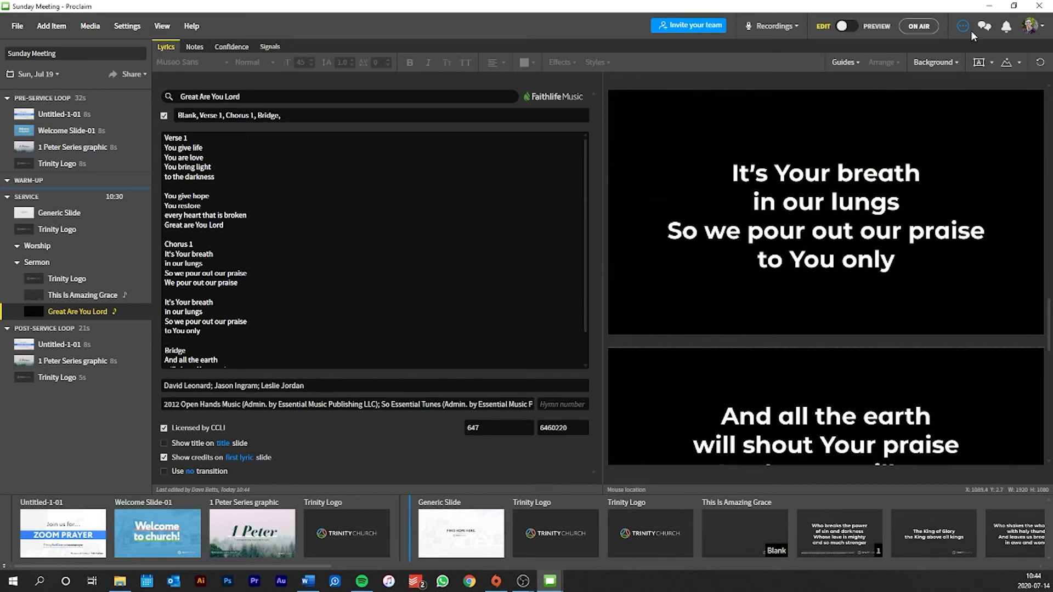
- Set the Trinity blank slide from the media library as the song background
left_click(927, 62)
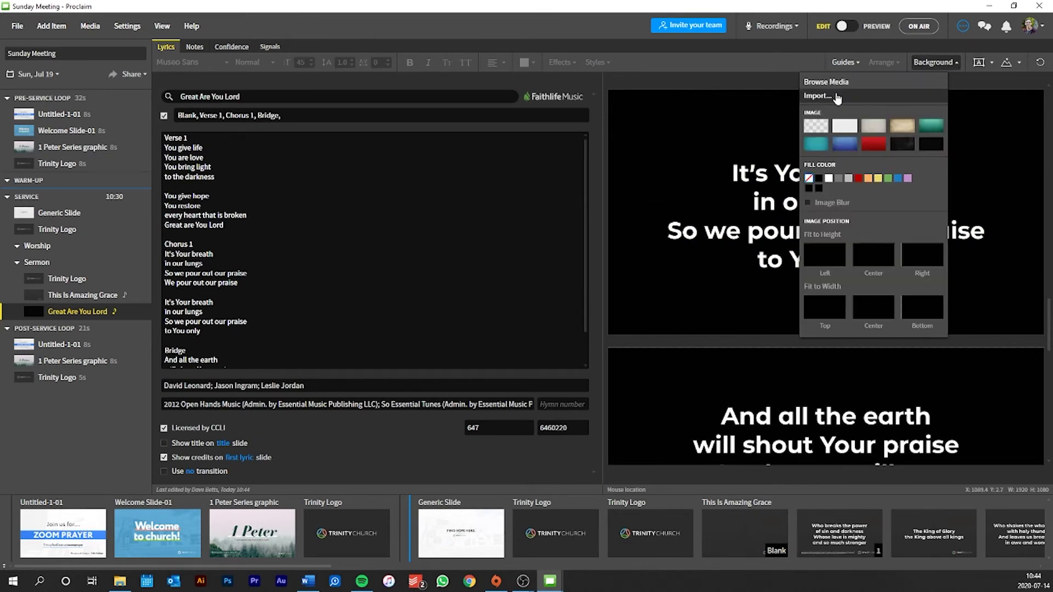
left_click(834, 84)
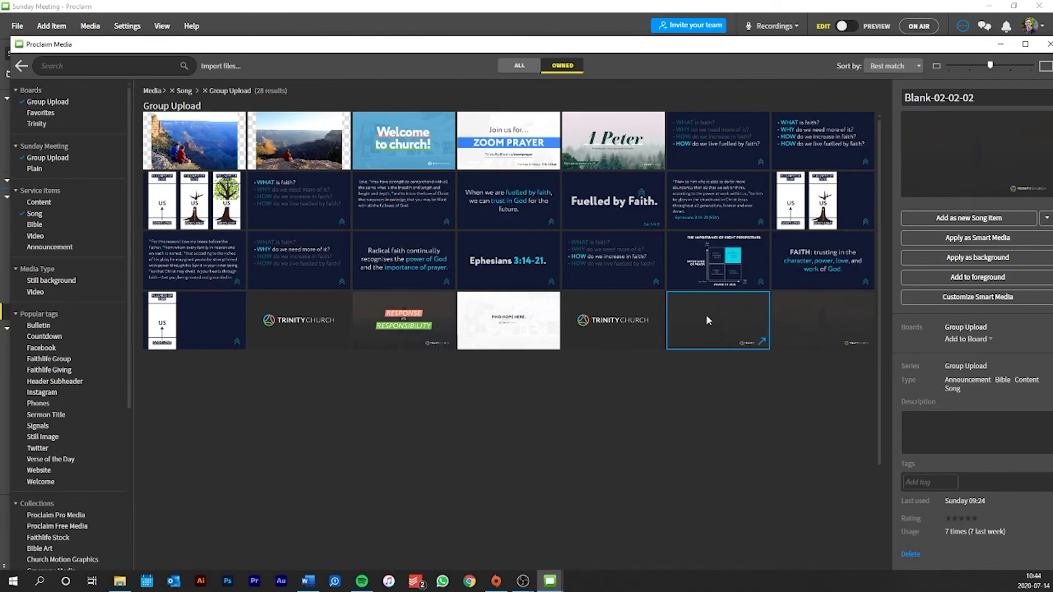
left_click(979, 257)
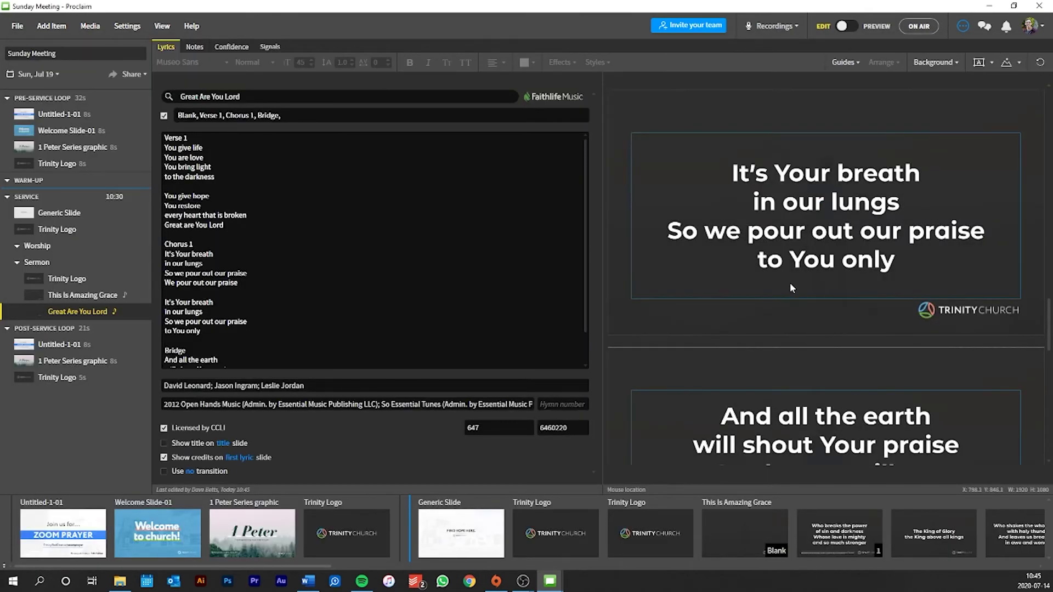
scroll(798, 307, "down", 3)
scroll(799, 309, "up", 5)
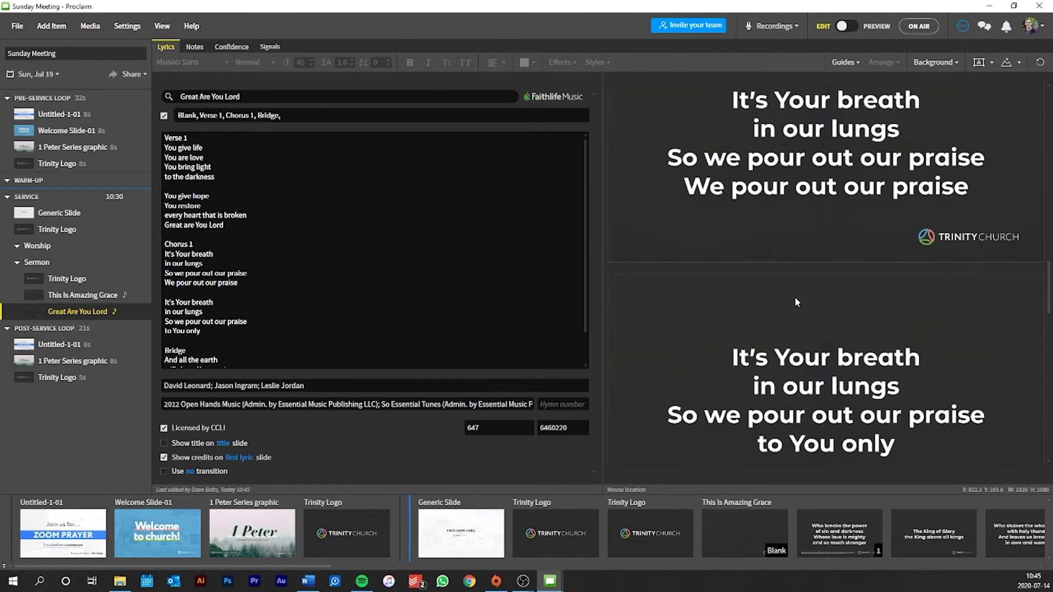
scroll(795, 295, "up", 5)
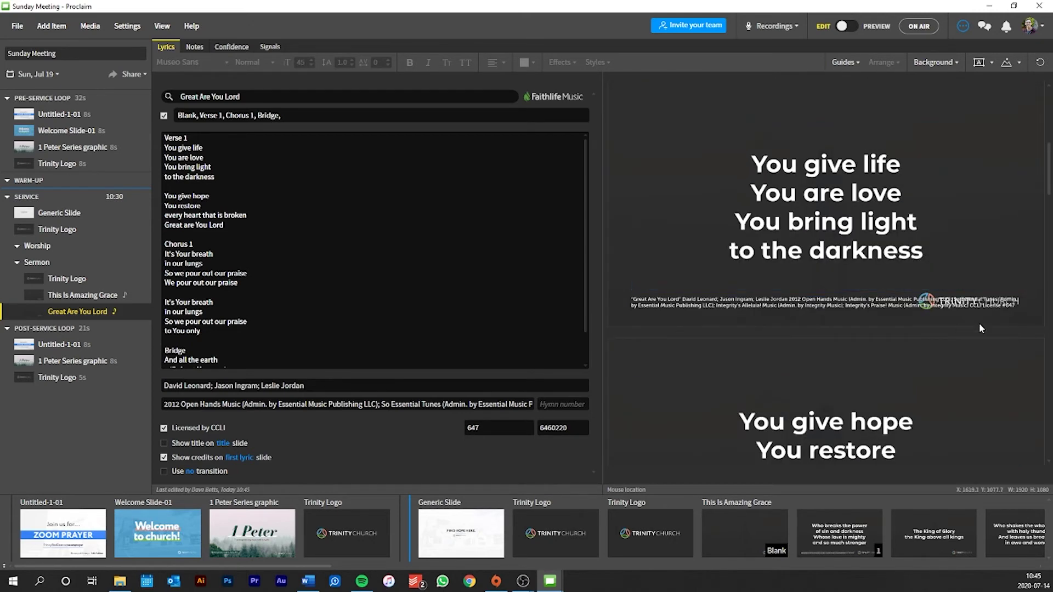
- Narrow the first slide's credits box to clear the logo and turn on 'Use no transition'
left_click(922, 308)
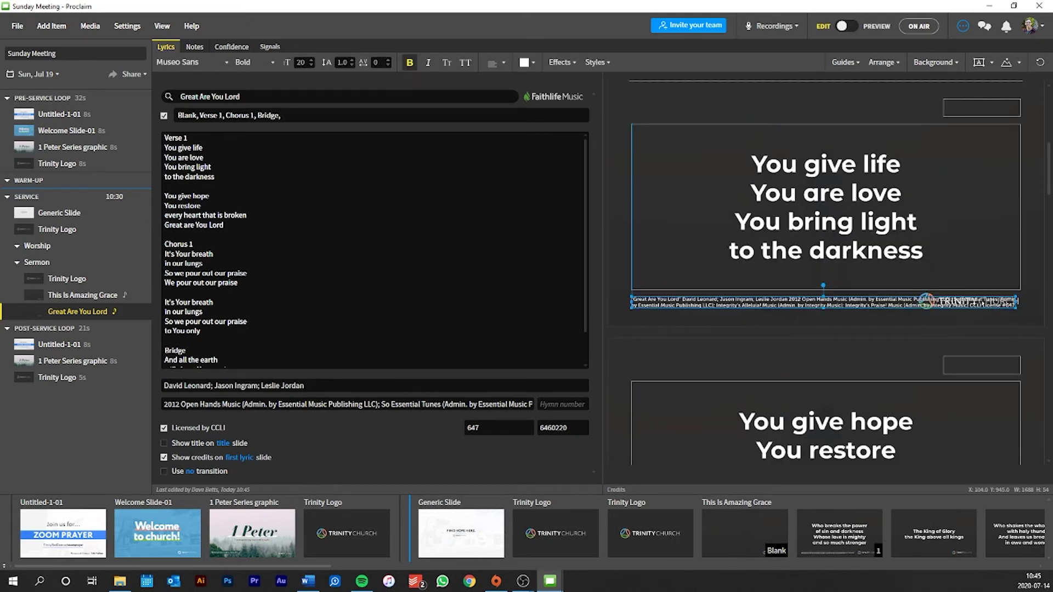
left_click_drag(950, 305, 906, 303)
left_click(449, 294)
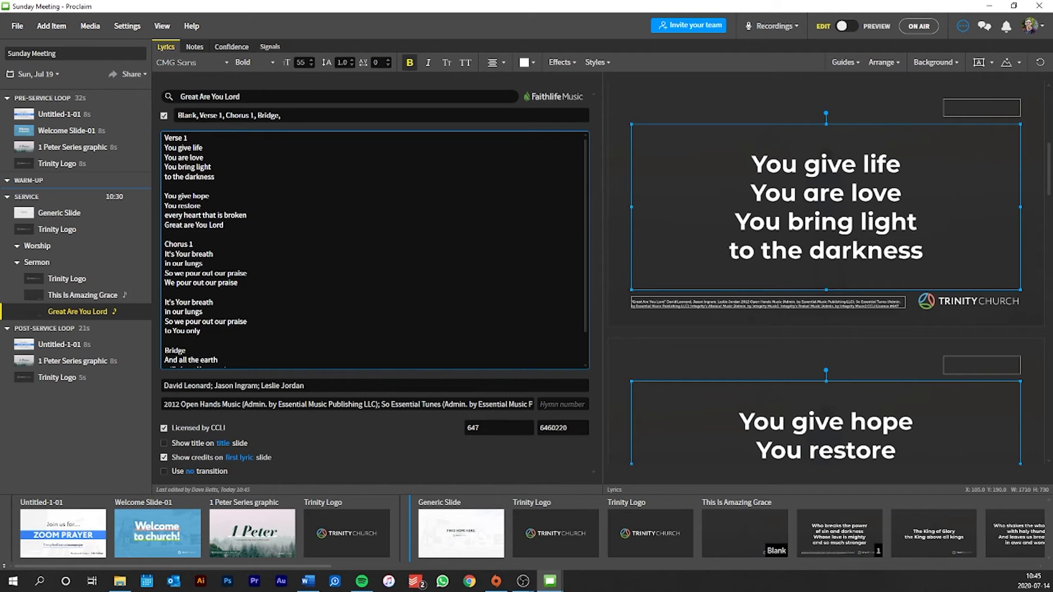
left_click(164, 471)
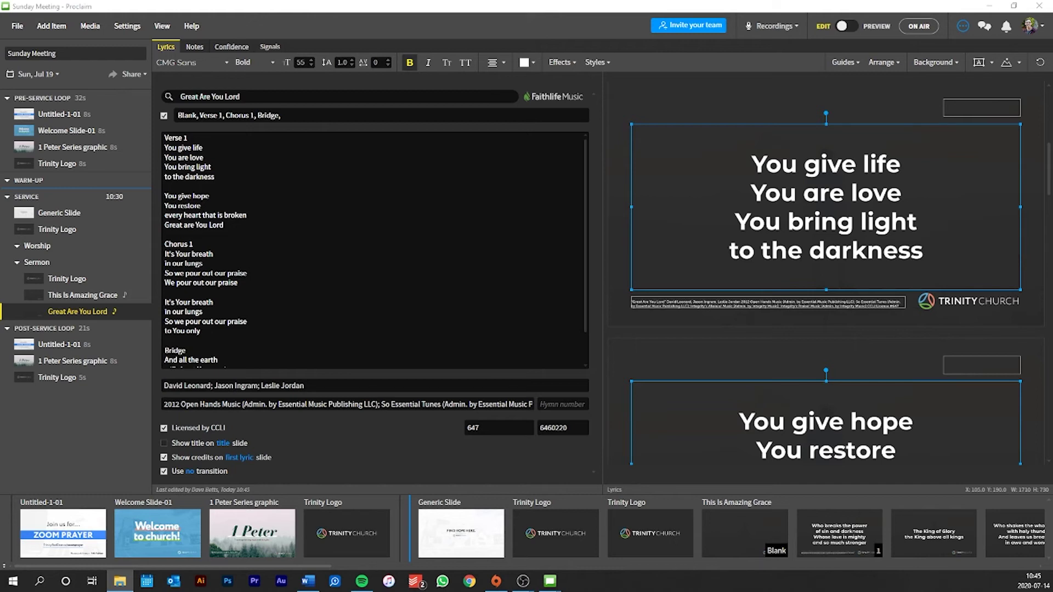
- Drag the 17 Fuelled by Faith PNGs from the Png folder into the service below Great Are You Lord
left_click(120, 580)
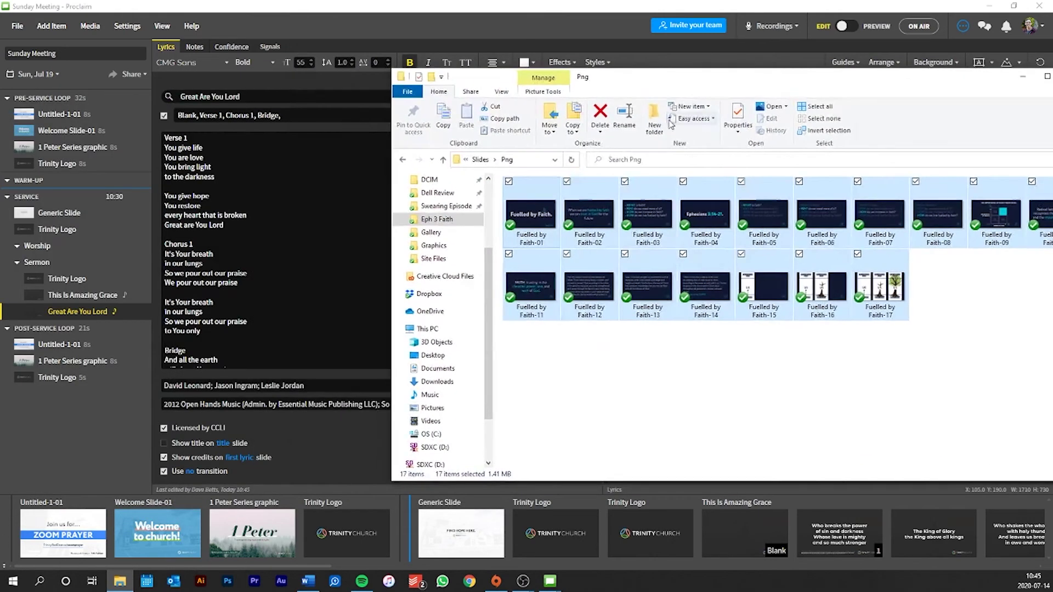
left_click_drag(543, 214, 101, 328)
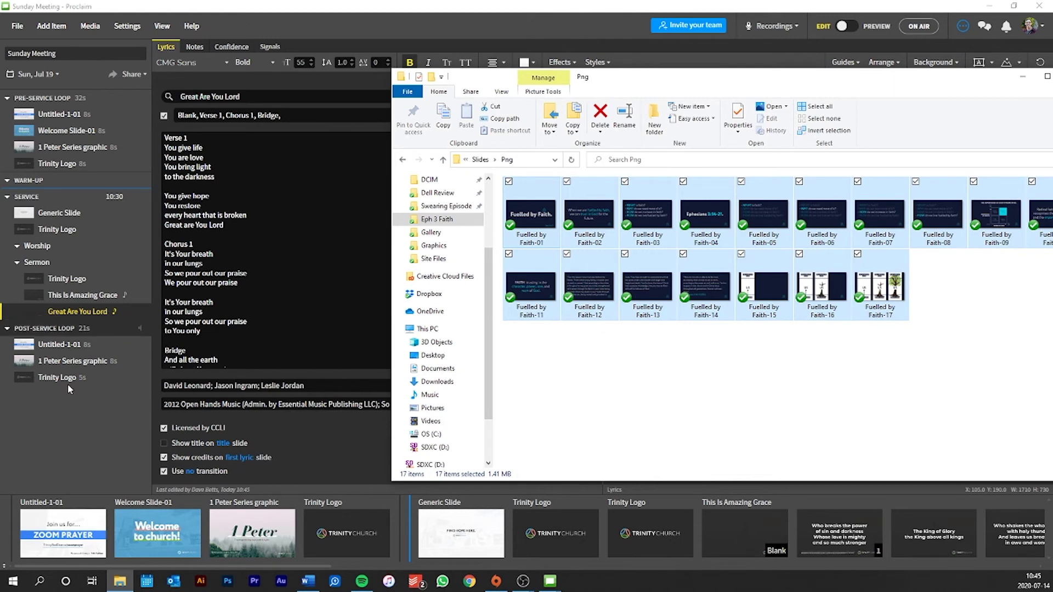
left_click_drag(69, 389, 80, 351)
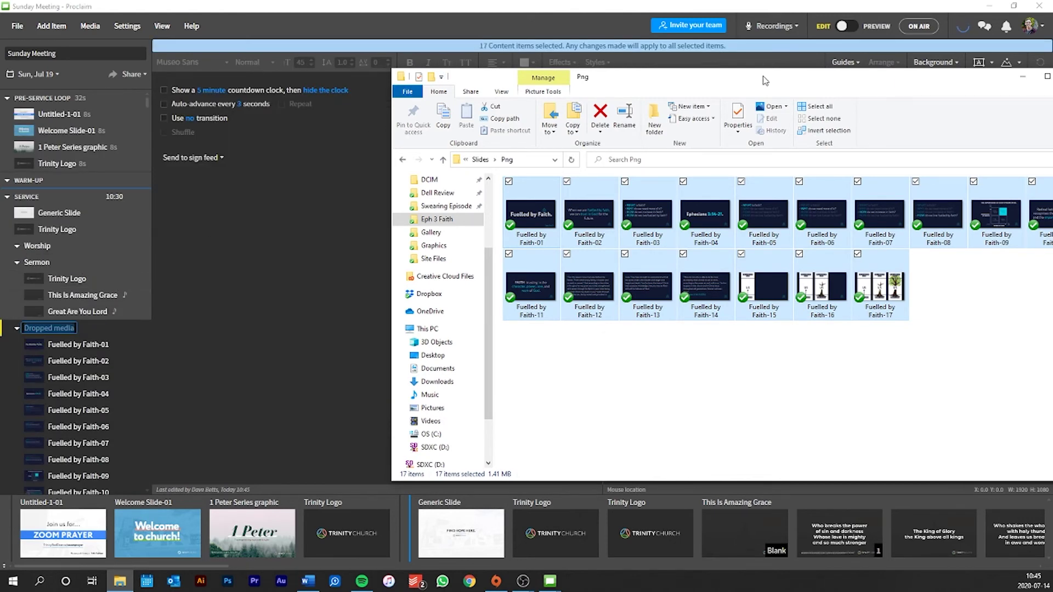
left_click_drag(765, 83, 455, 129)
- Rename the dropped media group to 'Dave's Message'
left_click(48, 327)
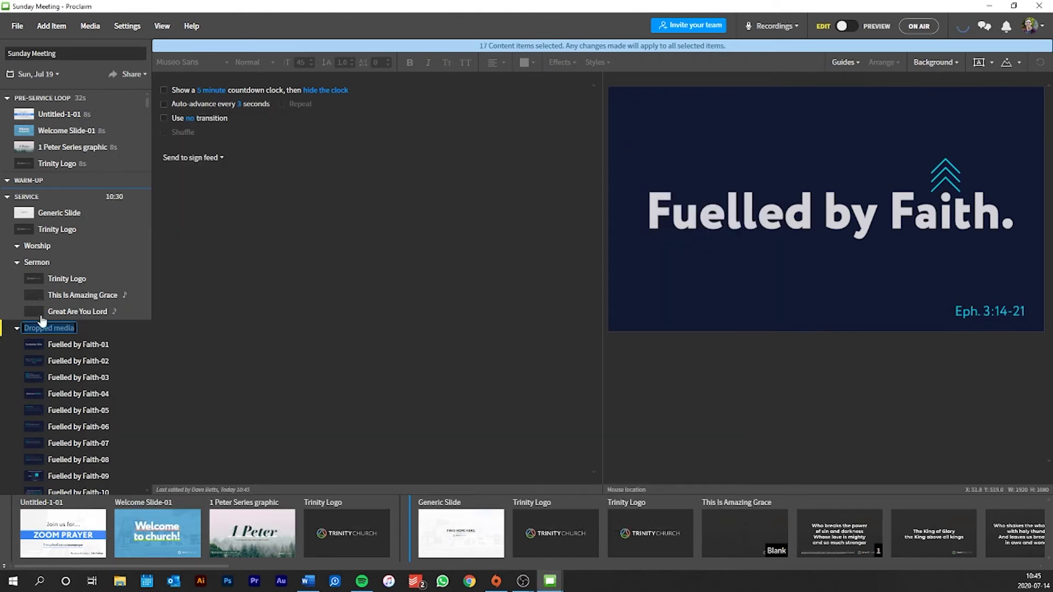
type("Dave")
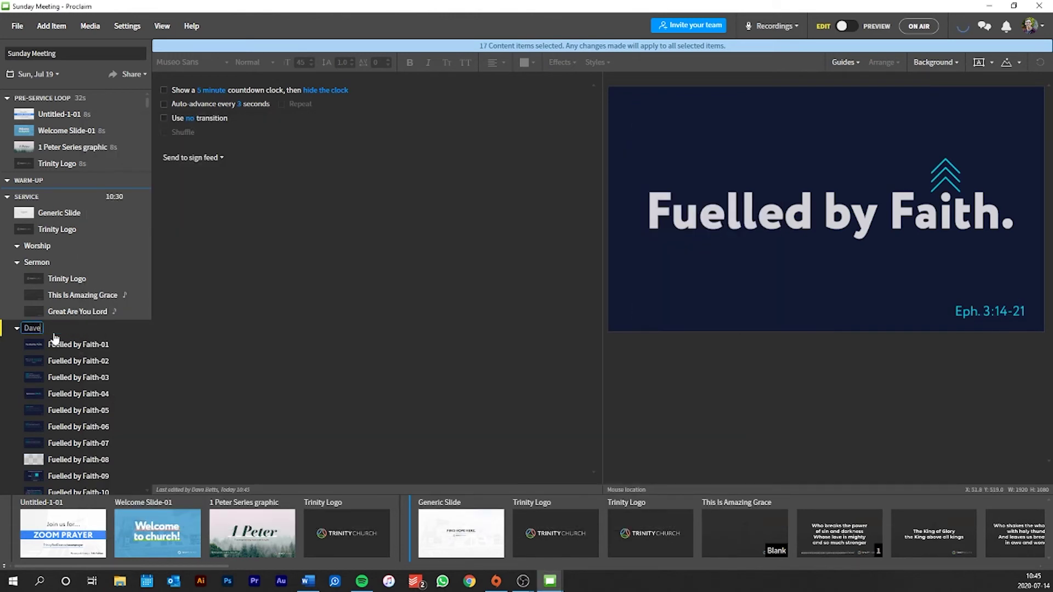
type("'s Message")
key("Return")
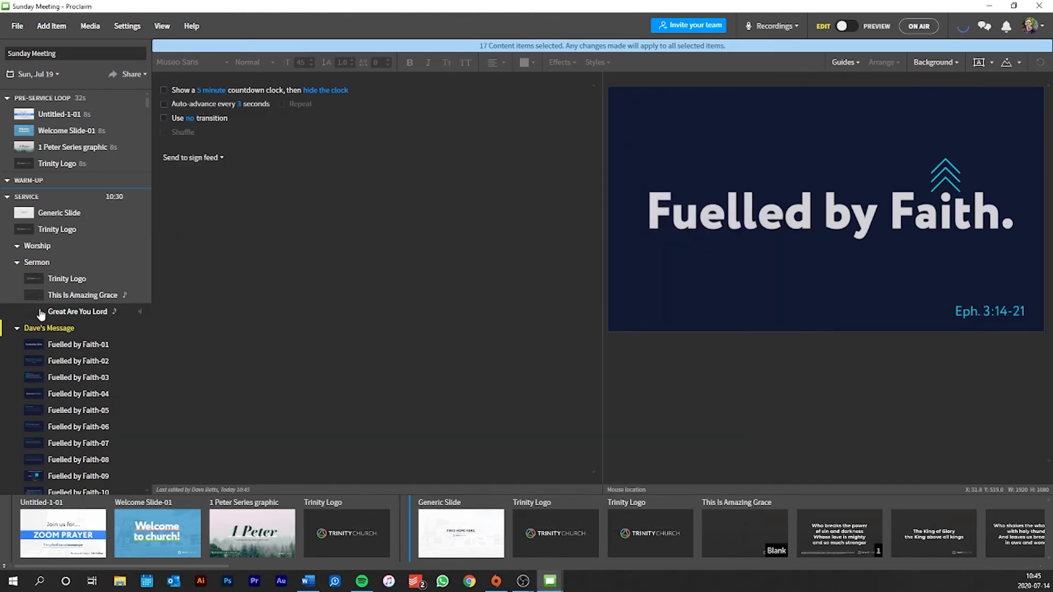
- Move This Is Amazing Grace and Great Are You Lord into Worship above Sermon
left_click(57, 281)
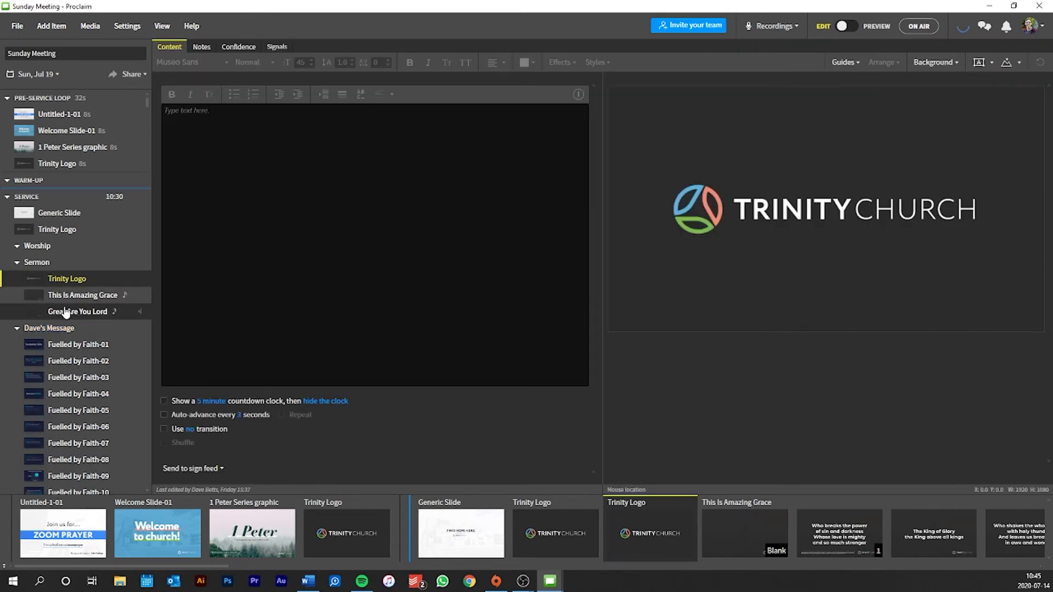
left_click(64, 295)
left_click(69, 311, "shift")
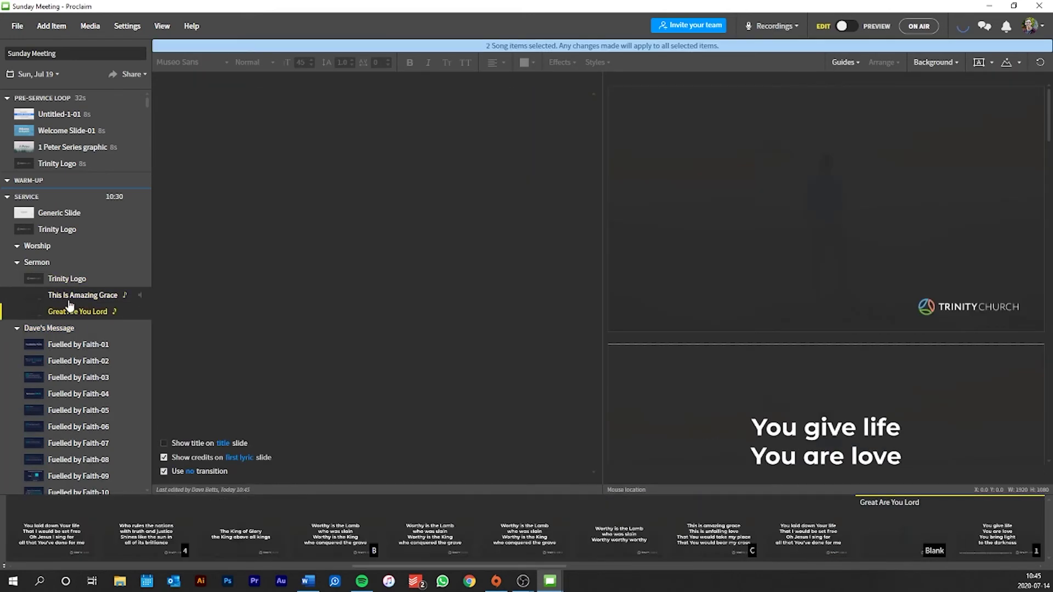
left_click_drag(66, 299, 23, 258)
- Step through the Fuelled by Faith slides in the item list, ending on Fuelled by Faith-10
scroll(85, 236, "down", 5)
left_click(87, 187)
left_click(82, 203)
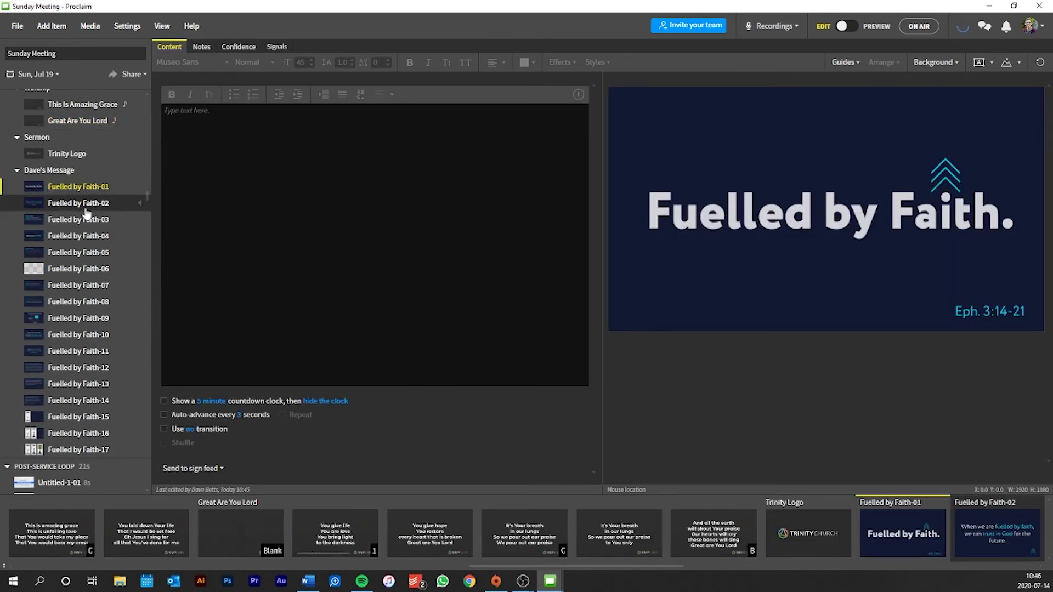
left_click(82, 253)
left_click(83, 270)
left_click(82, 285)
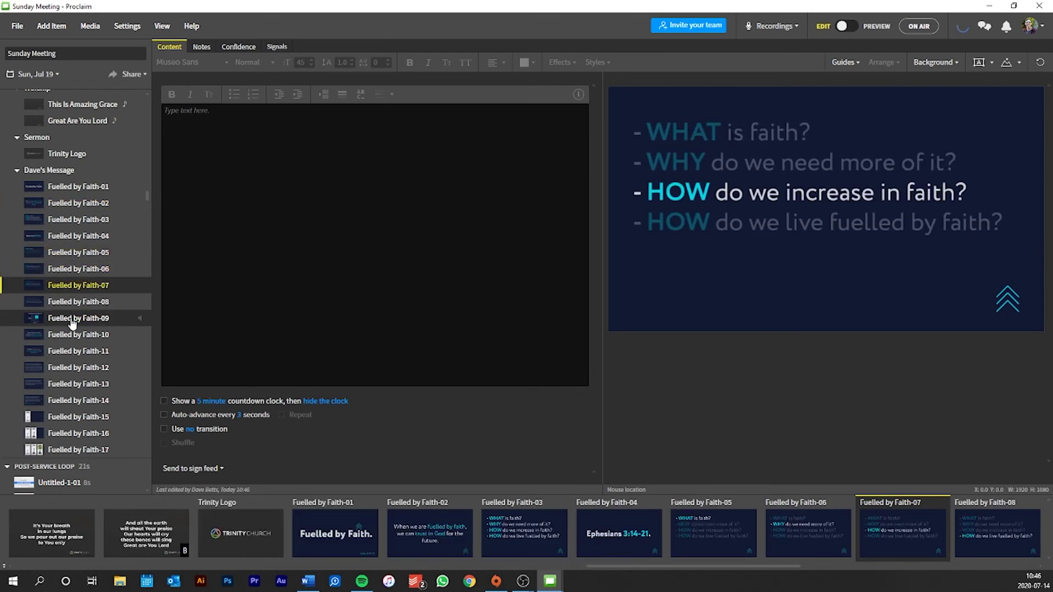
left_click(79, 301)
left_click(74, 318)
scroll(73, 318, "down", 1)
left_click(72, 312)
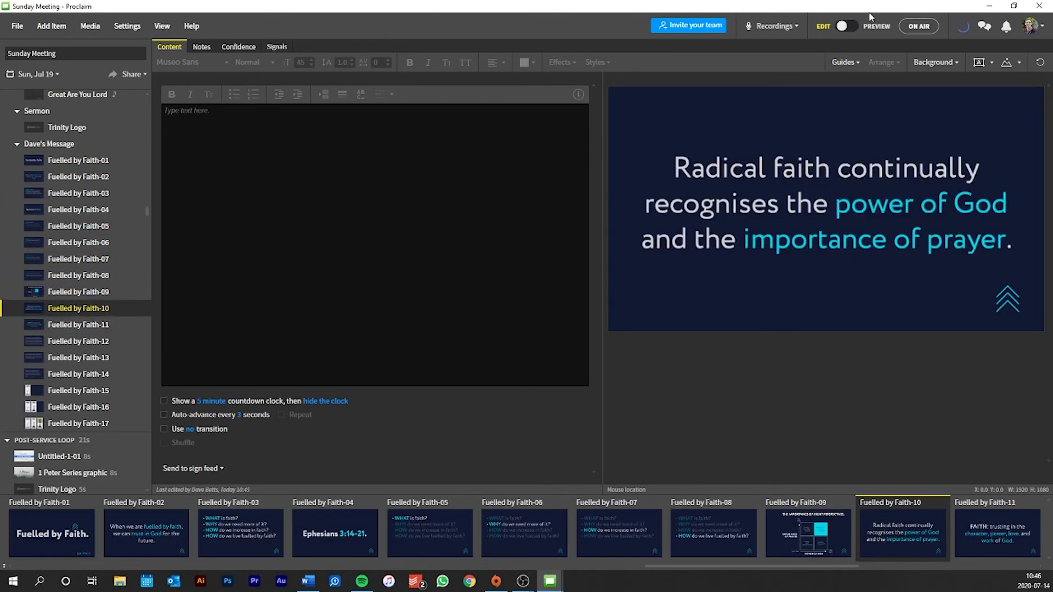
- Switch to the preview slide grid and select the Fuelled by Faith-04 slide
left_click(849, 26)
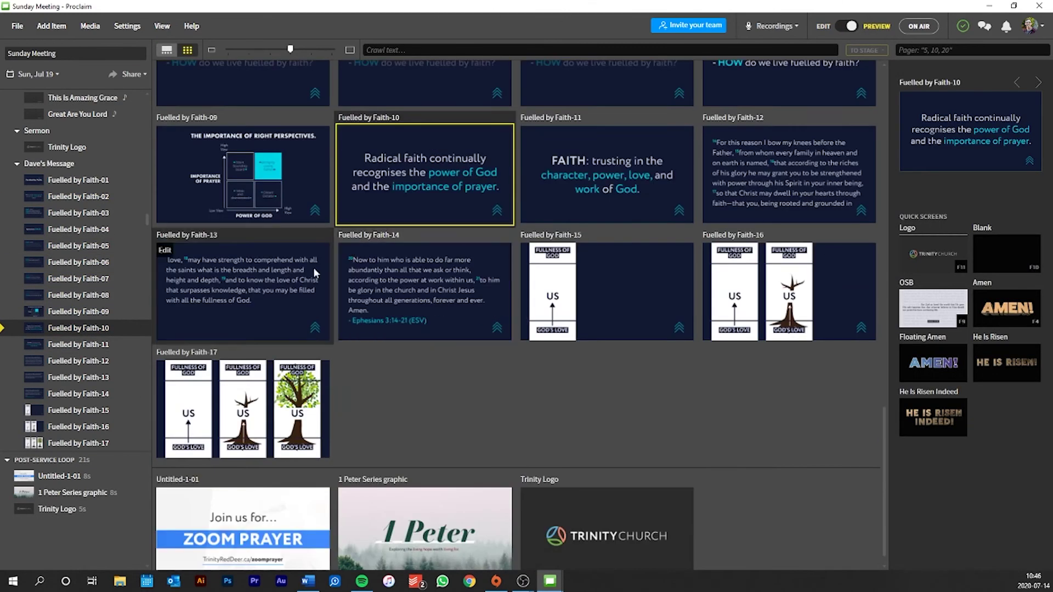
scroll(334, 265, "up", 5)
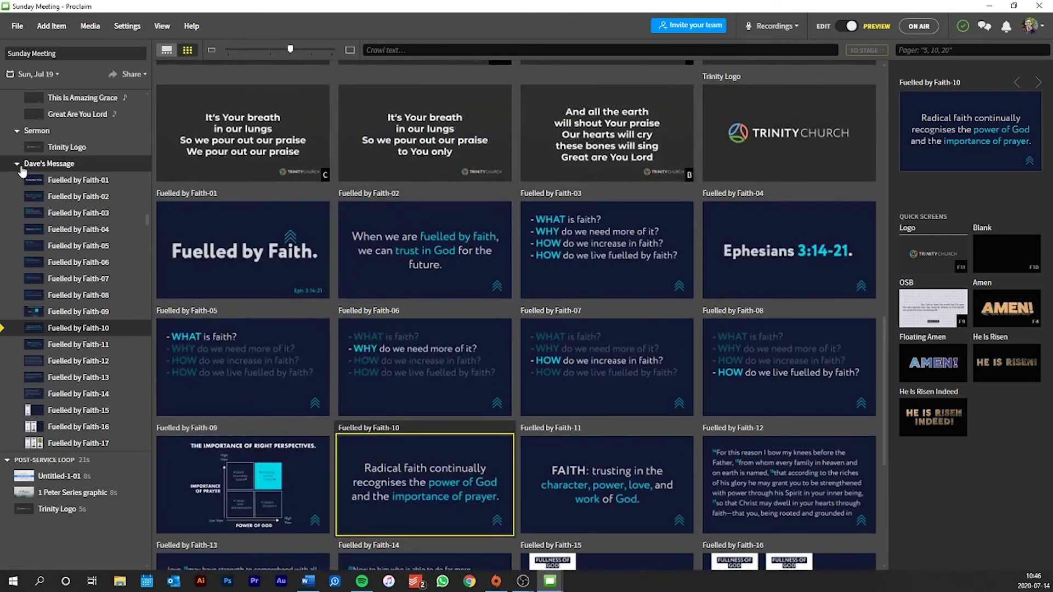
scroll(82, 263, "down", 1)
scroll(515, 281, "down", 3)
scroll(514, 281, "up", 3)
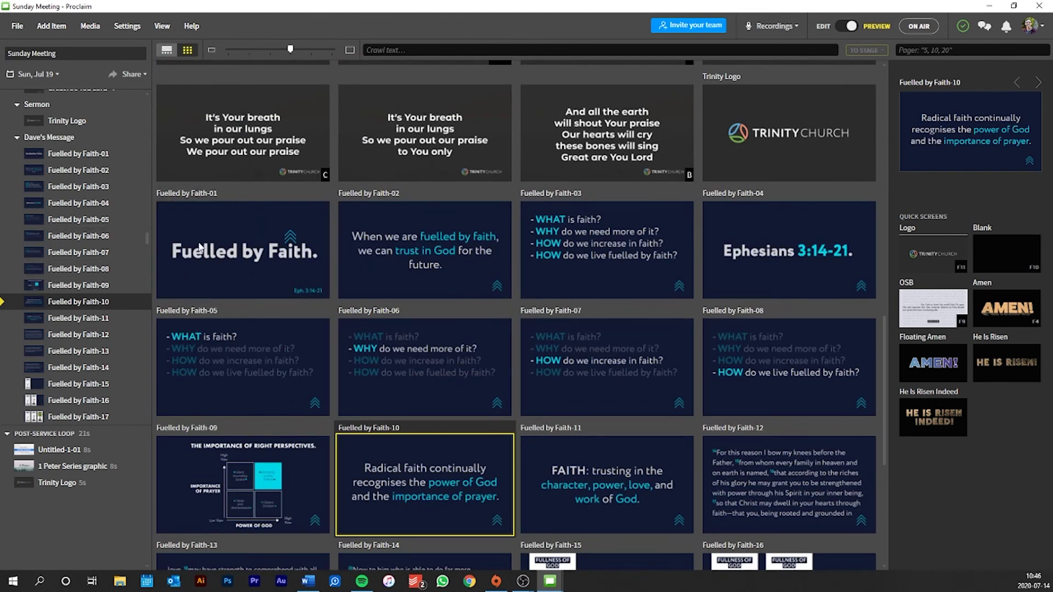
left_click(764, 249)
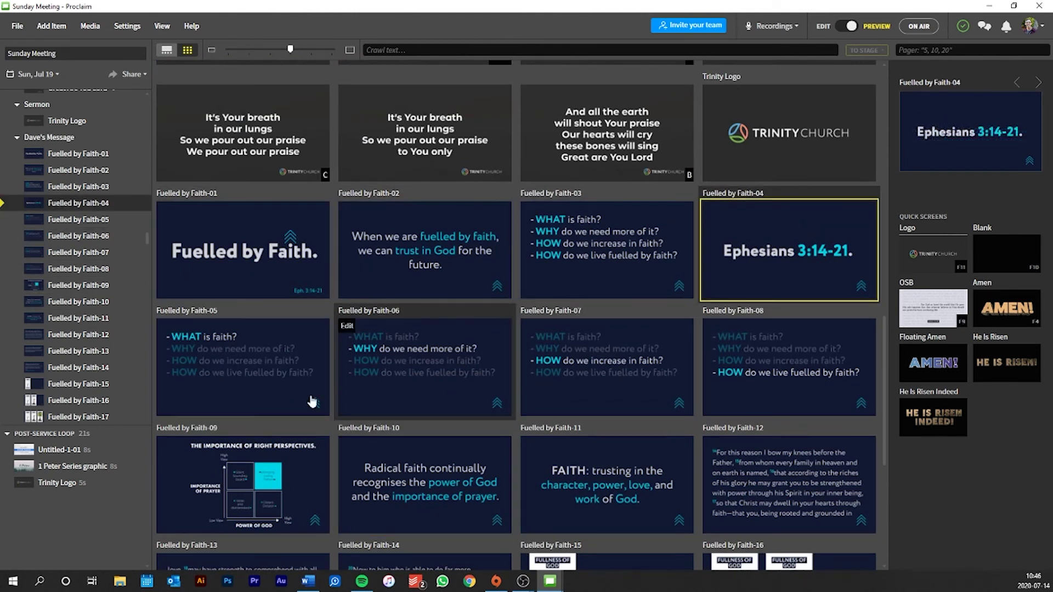
- Add an On-Screen Bible item using NKJV with the Romans 8:1–11 Life in the Spirit passage
left_click(49, 26)
key("Escape")
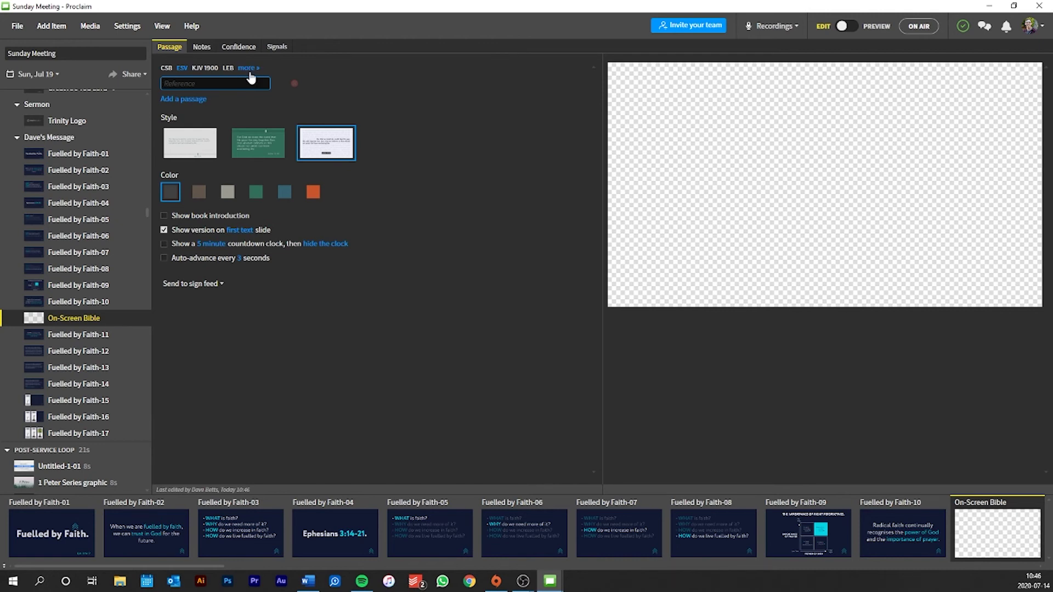
left_click(245, 71)
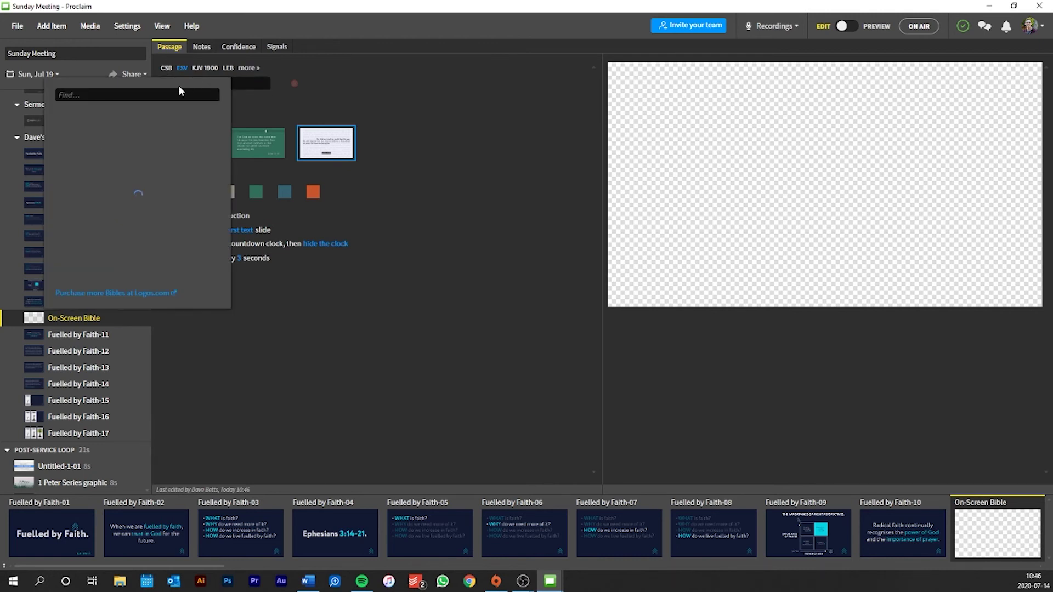
type("nkjv")
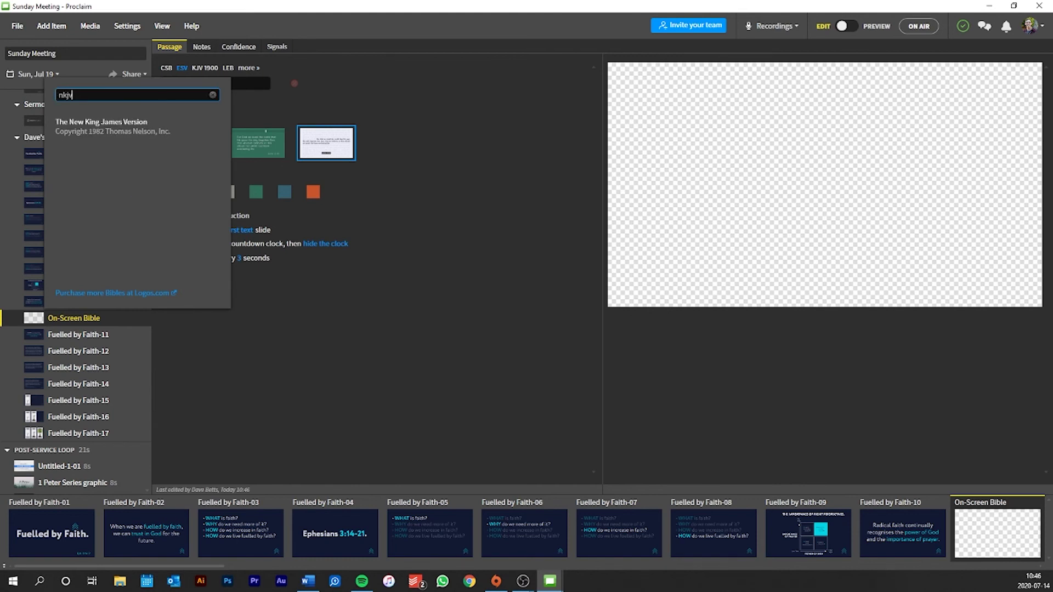
left_click(80, 122)
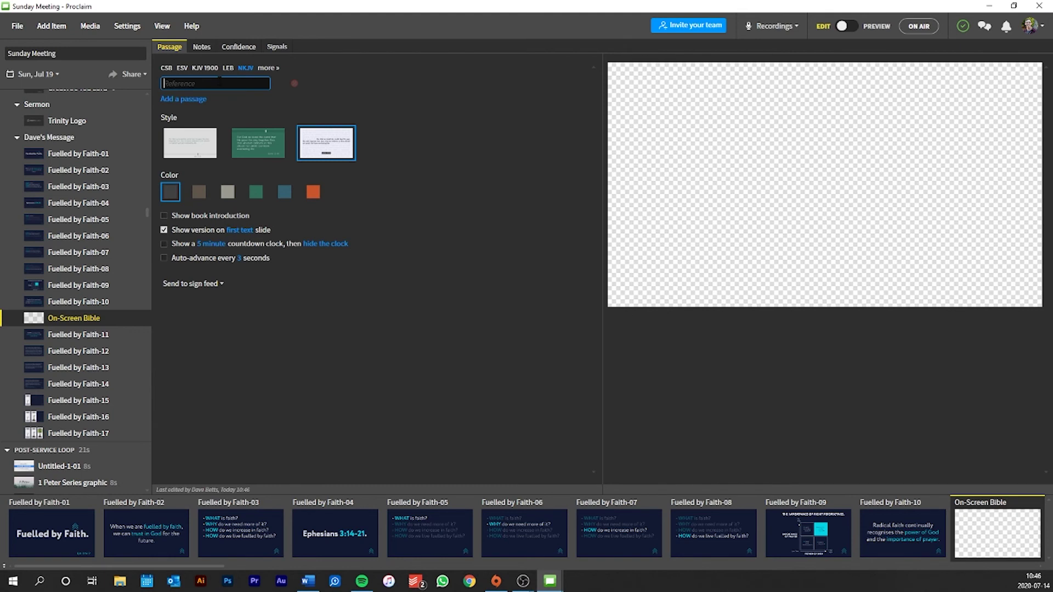
type("Romans 8")
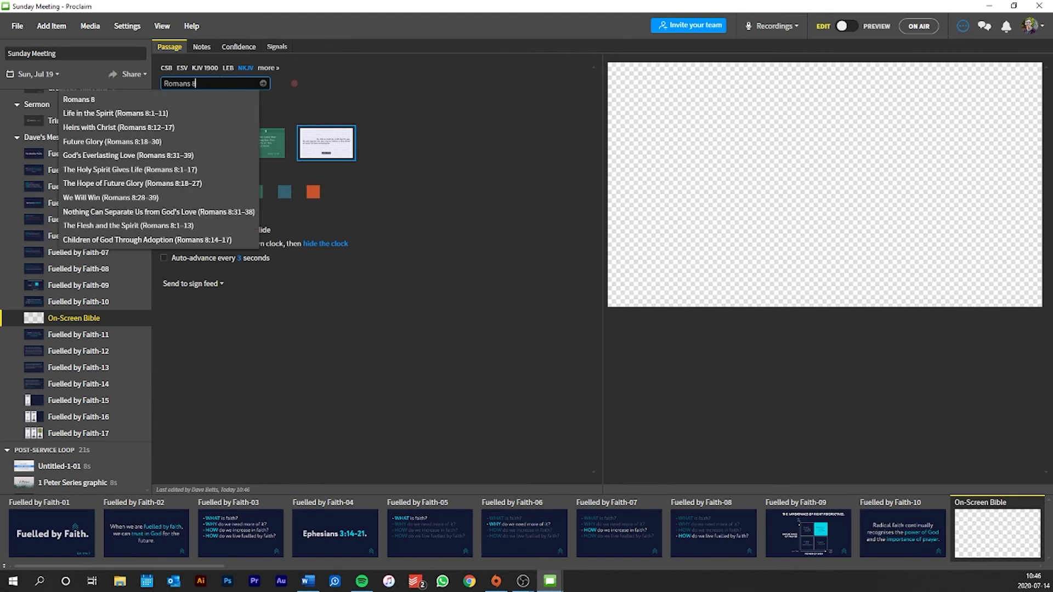
left_click(206, 112)
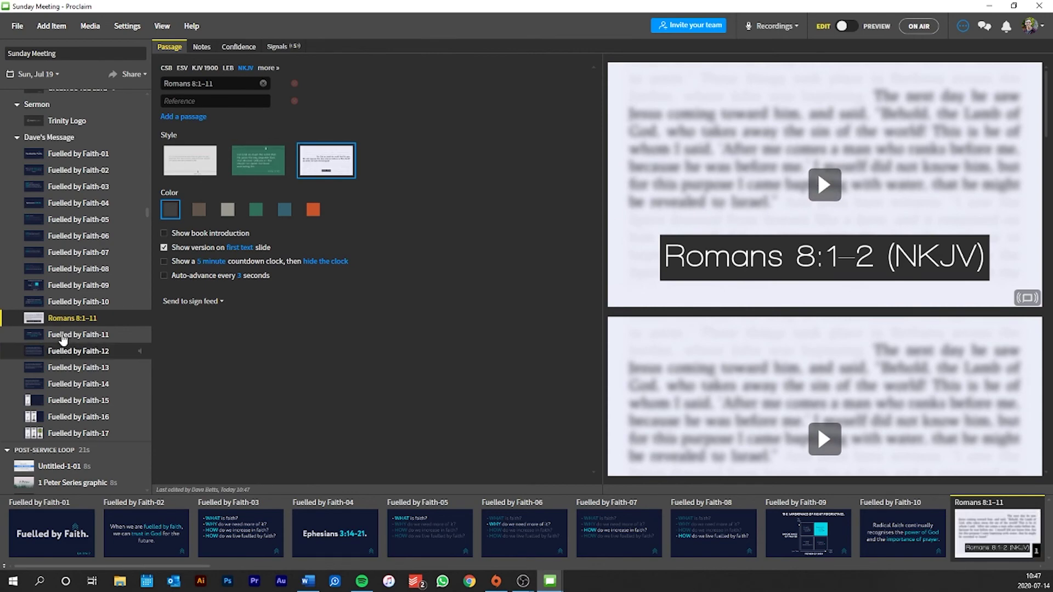
- Preview the grid and select the Romans 8:3–4 and Romans 8:5–7 verse slides
left_click(849, 27)
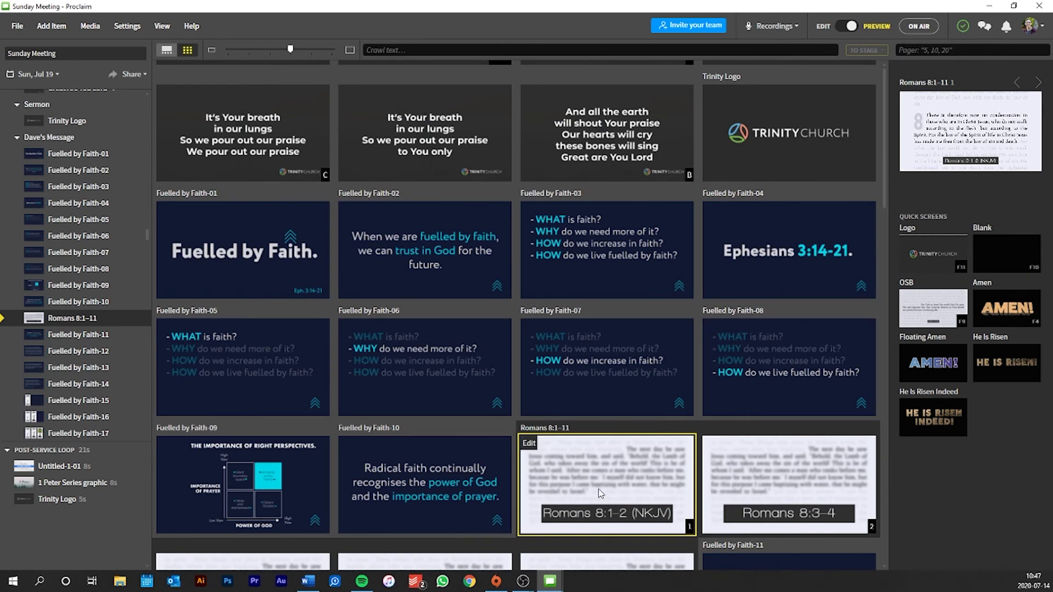
left_click(755, 481)
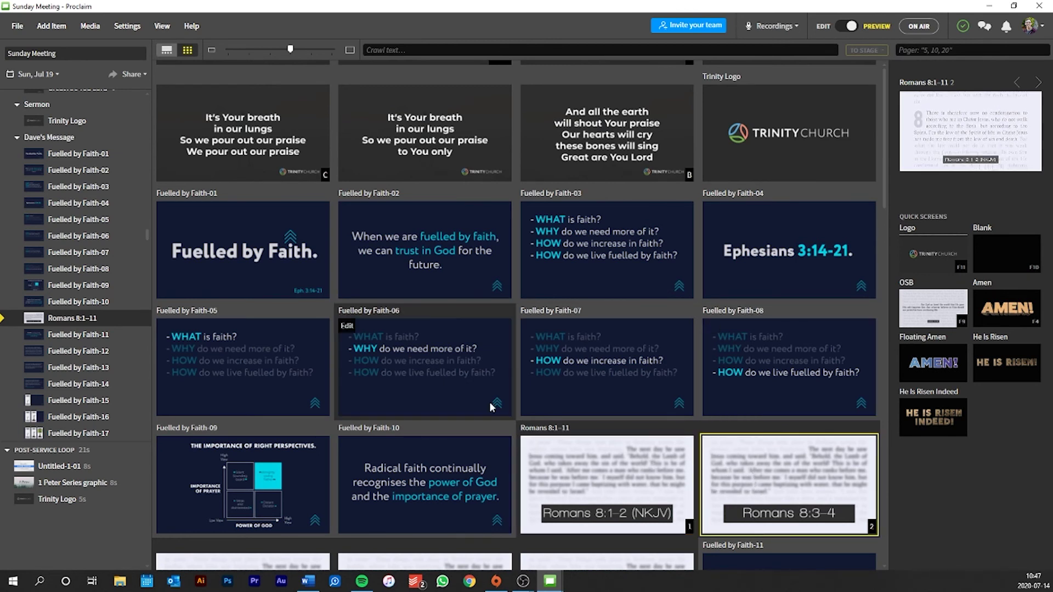
scroll(461, 396, "down", 1)
scroll(459, 394, "down", 1)
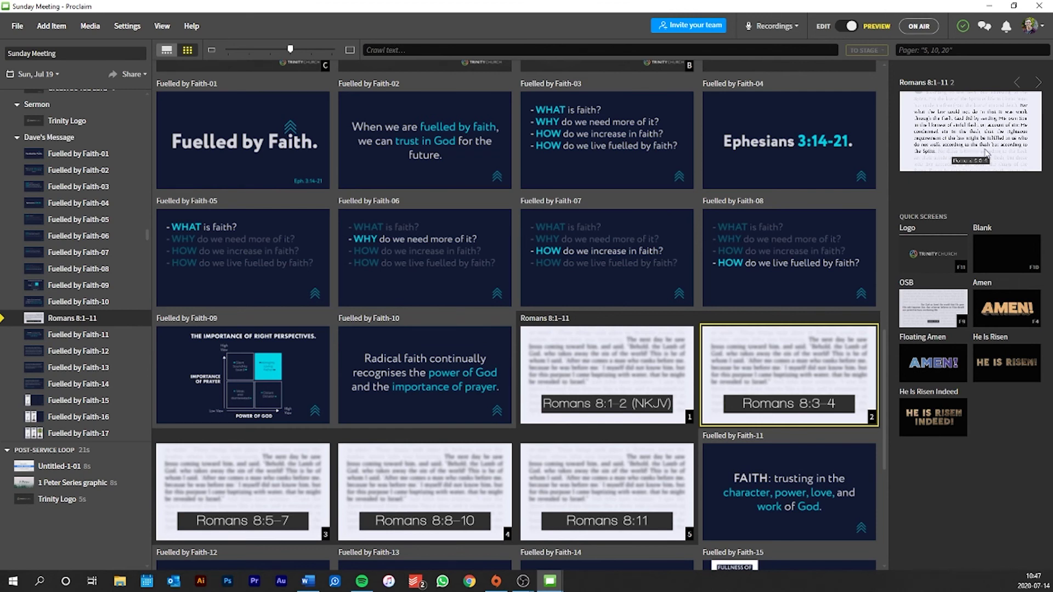
left_click(232, 494)
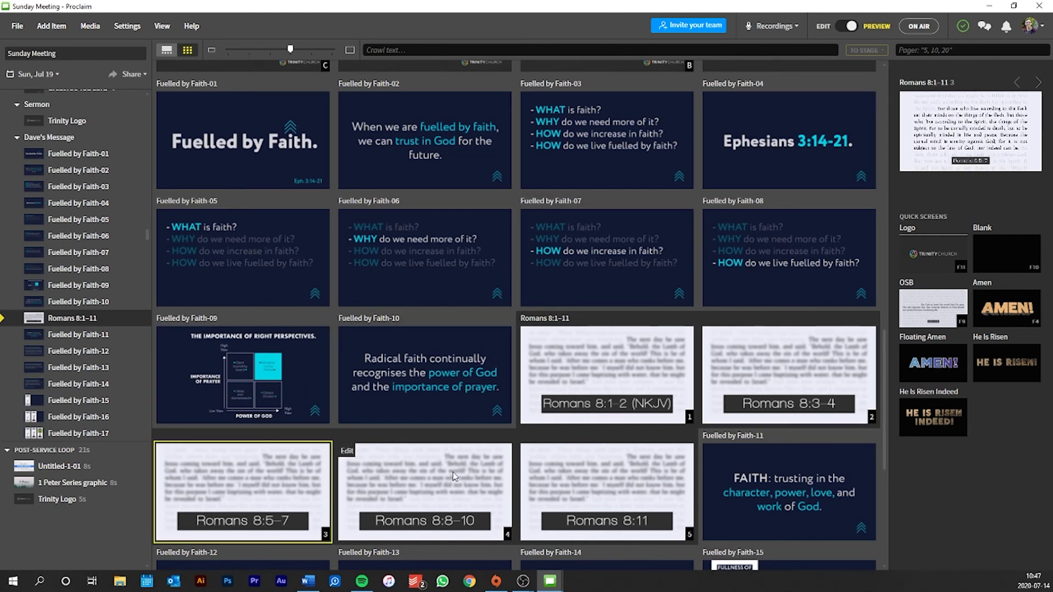
- Delete the Romans 8:1–11 item and add a new On-Screen Bible item
right_click(55, 326)
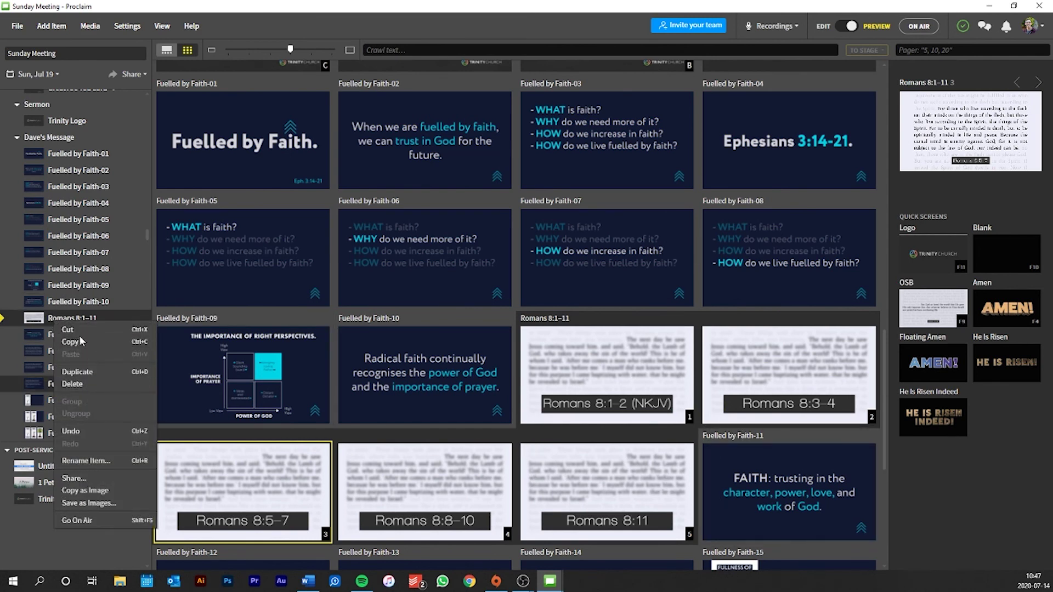
left_click(88, 383)
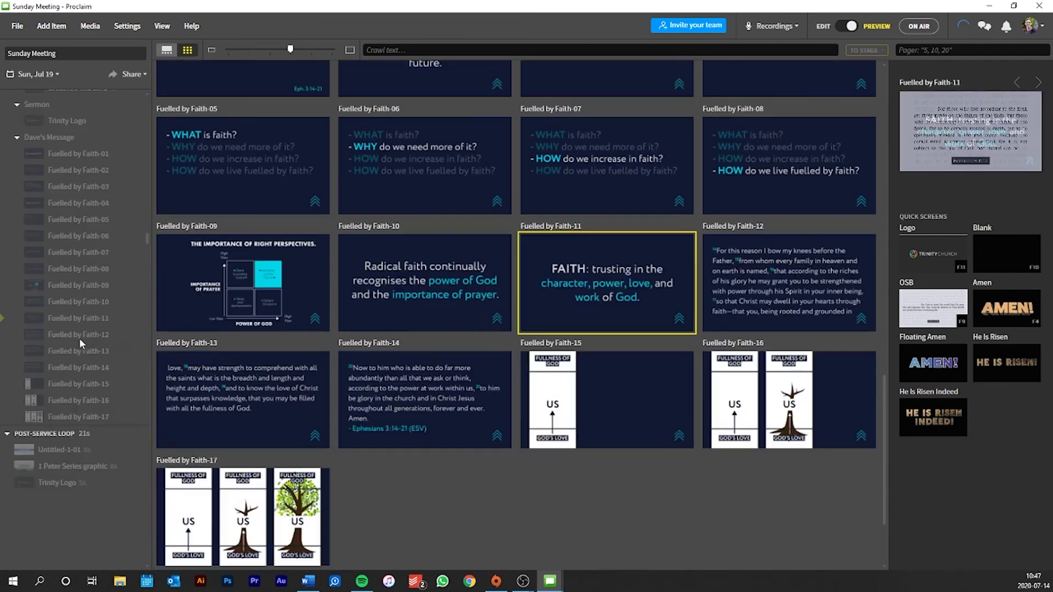
left_click(62, 25)
left_click(68, 81)
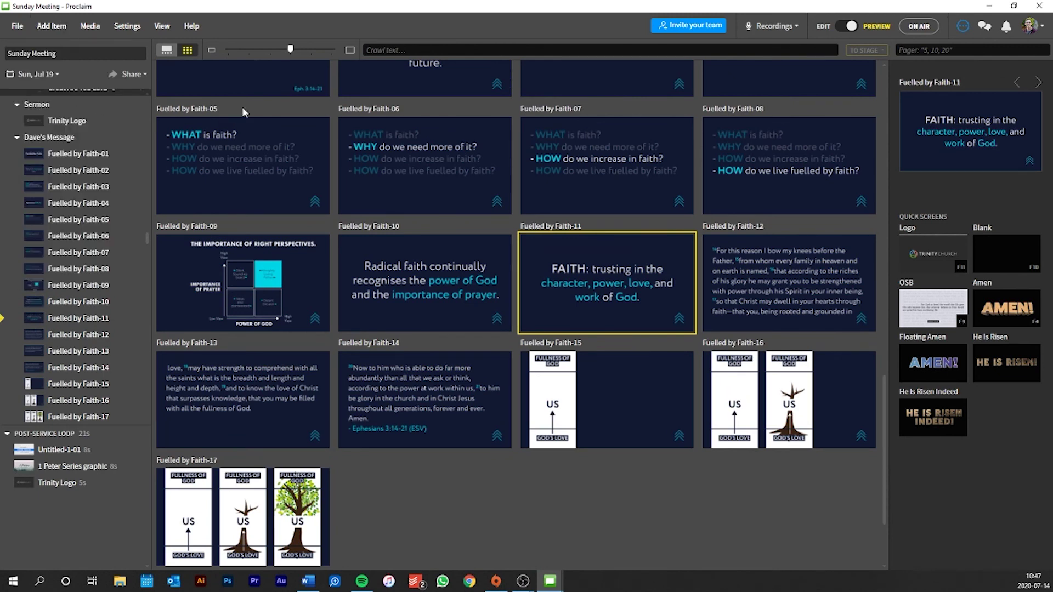
- Set the passage to Ephesians 3:14-20 in the ESV translation
left_click(182, 68)
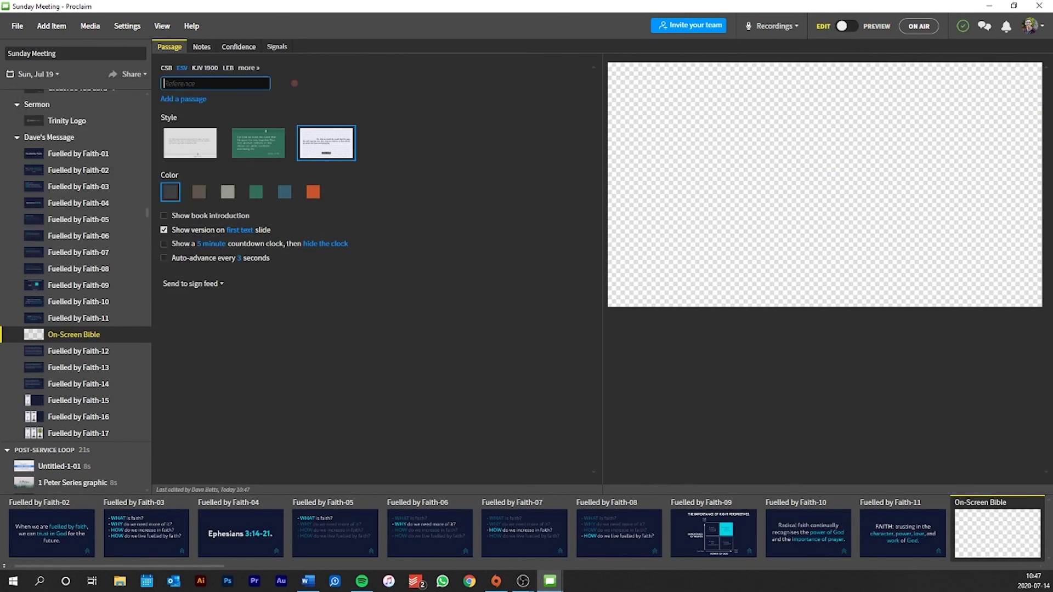
type("Ephesians 3:")
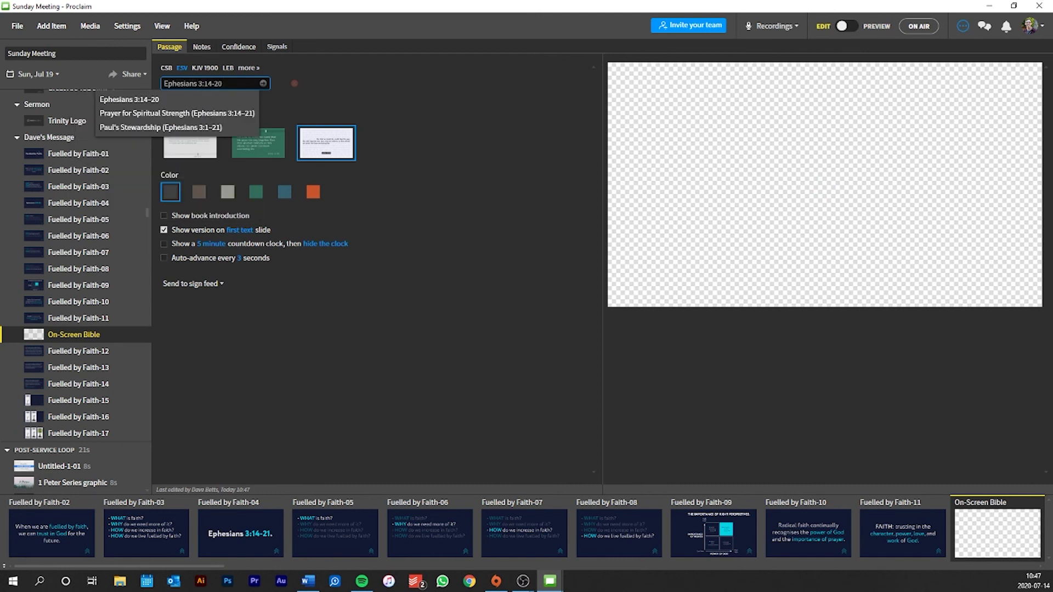
type("14-20")
key("Return")
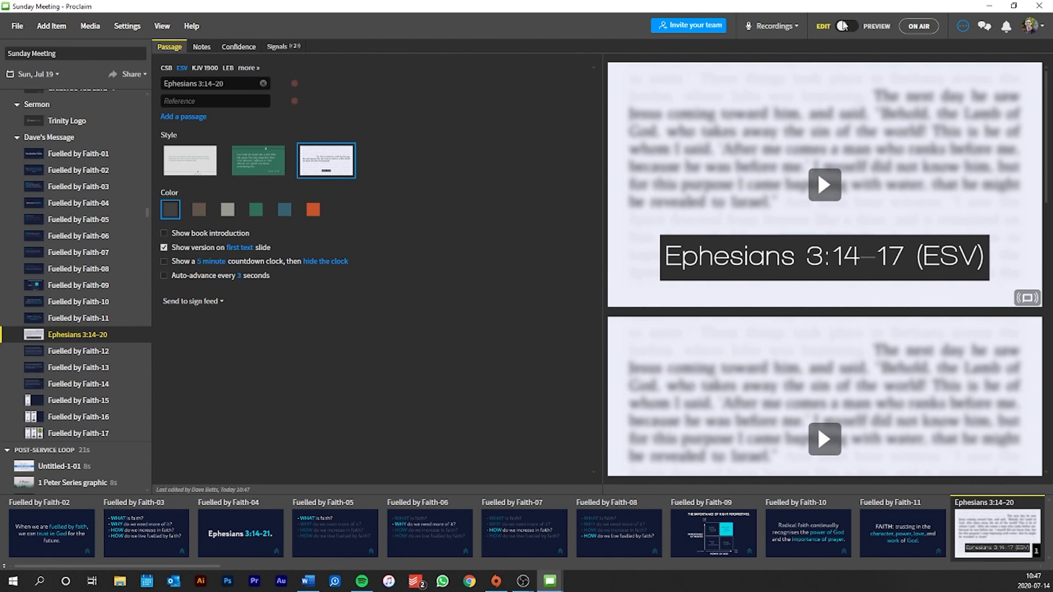
- Switch to PREVIEW and scroll the slide grid, checking the Ephesians 3:14–17 and 3:18–20 slides before Fuelled by Faith-12
left_click(846, 26)
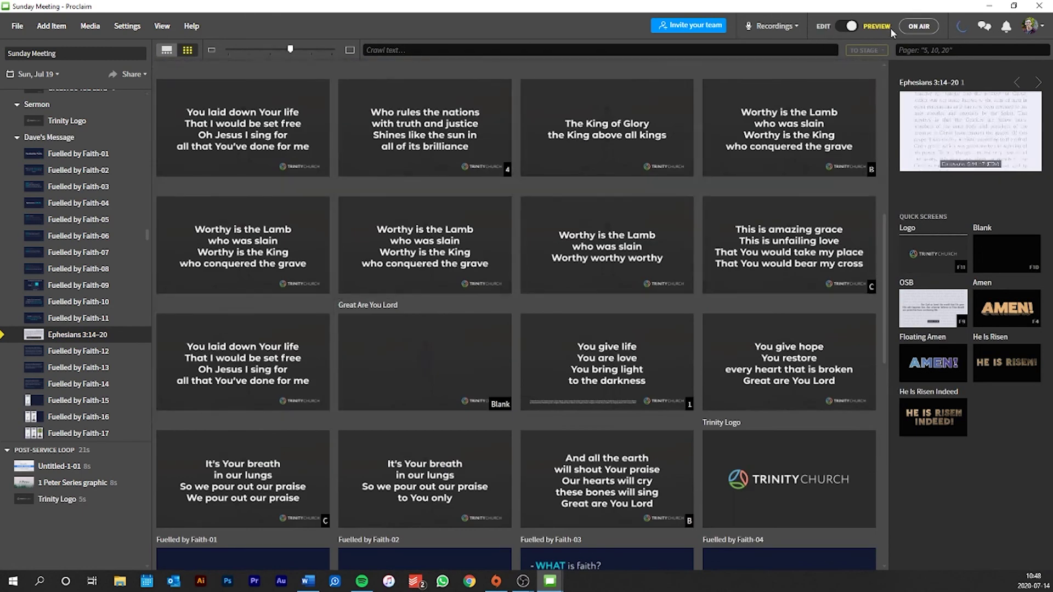
left_click(918, 26)
mouse_move(912, 31)
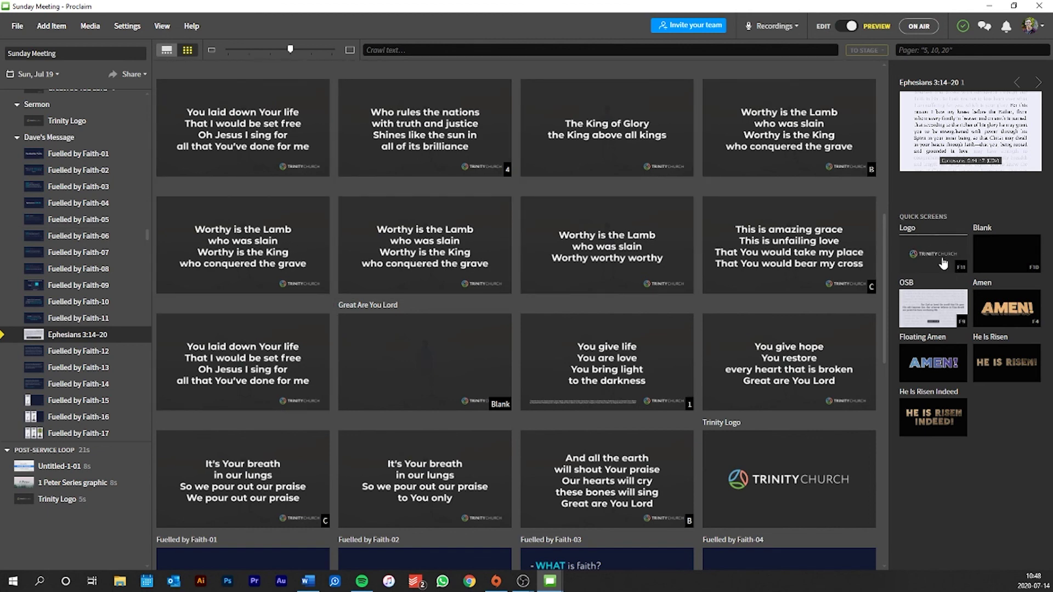
scroll(505, 283, "down", 3)
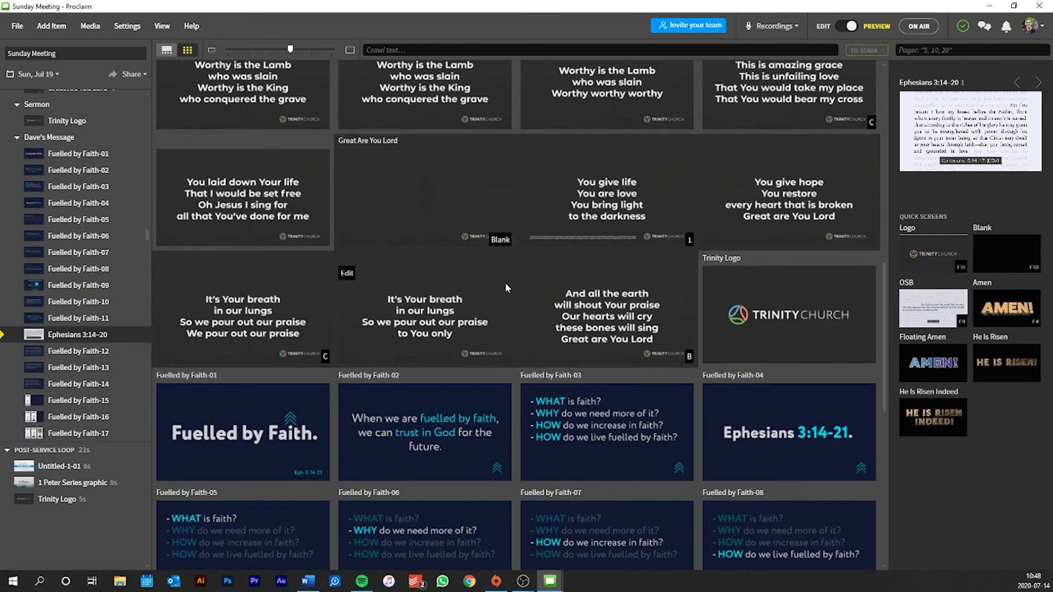
scroll(505, 278, "down", 9)
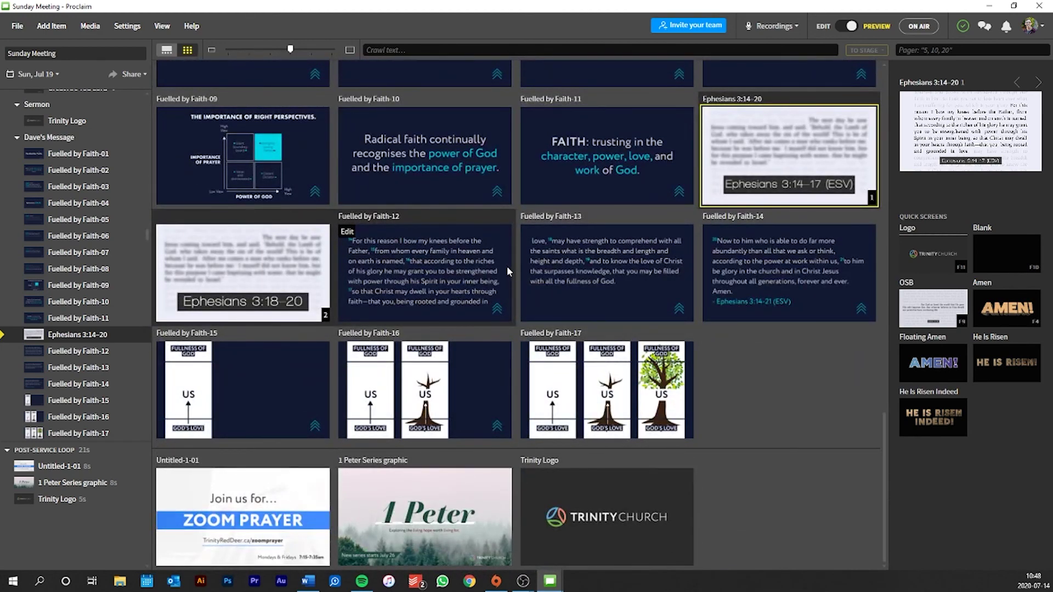
scroll(632, 312, "up", 6)
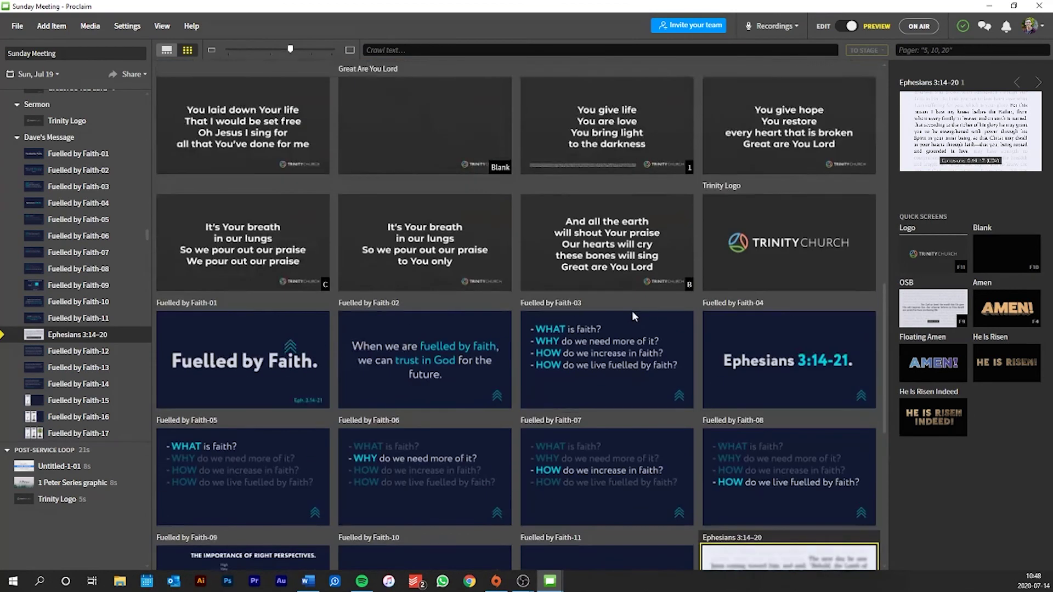
scroll(632, 310, "up", 5)
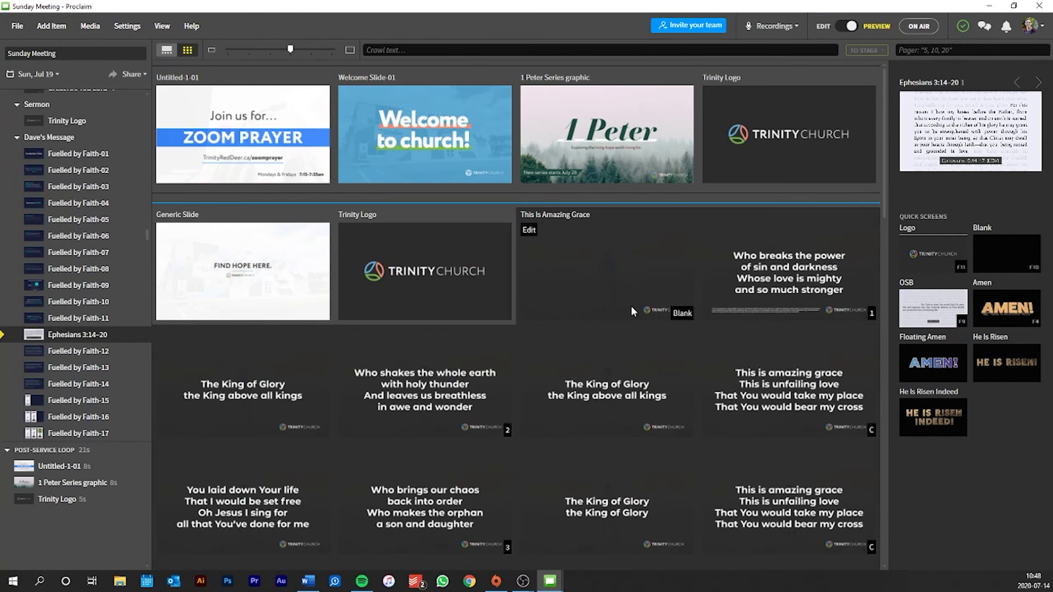